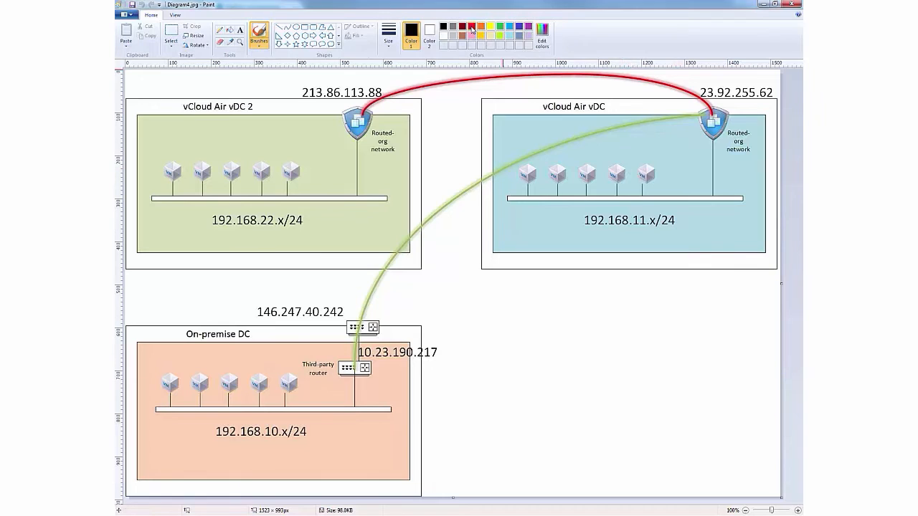
Circle the 192.168.11.x/24 and 192.168.22.x/24 subnet labels with a thicker red brush, undoing each mark
{"action": "left_click", "coordinate": [472, 27]}
{"action": "left_click", "coordinate": [388, 36]}
{"action": "left_click", "coordinate": [395, 78]}
{"action": "mouse_move", "coordinate": [632, 208]}
{"action": "left_mouse_down"}
{"action": "mouse_move", "coordinate": [584, 207]}
{"action": "mouse_move", "coordinate": [595, 234]}
{"action": "mouse_move", "coordinate": [677, 238]}
{"action": "mouse_move", "coordinate": [681, 212]}
{"action": "mouse_move", "coordinate": [626, 207]}
{"action": "left_mouse_up"}
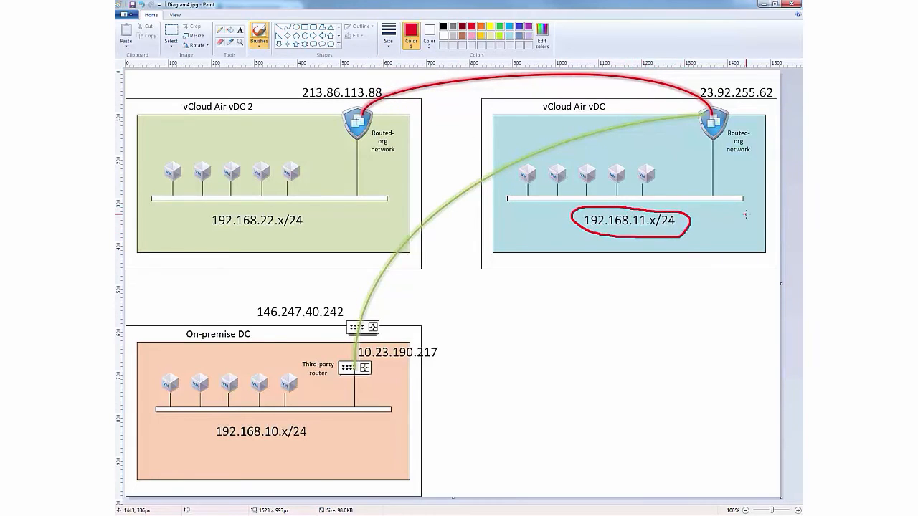
{"action": "key", "text": "ctrl+z"}
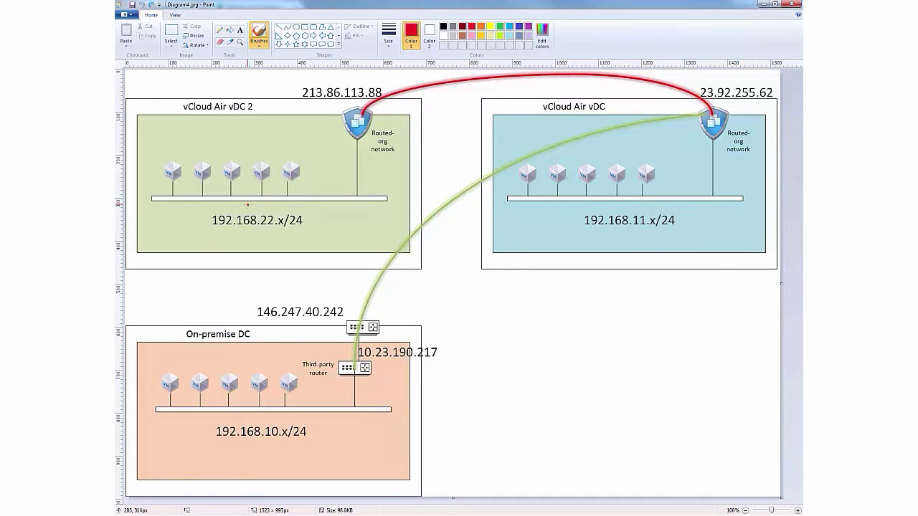
{"action": "mouse_move", "coordinate": [248, 207]}
{"action": "left_mouse_down"}
{"action": "mouse_move", "coordinate": [257, 207]}
{"action": "mouse_move", "coordinate": [199, 222]}
{"action": "mouse_move", "coordinate": [276, 242]}
{"action": "mouse_move", "coordinate": [318, 222]}
{"action": "mouse_move", "coordinate": [259, 207]}
{"action": "left_mouse_up"}
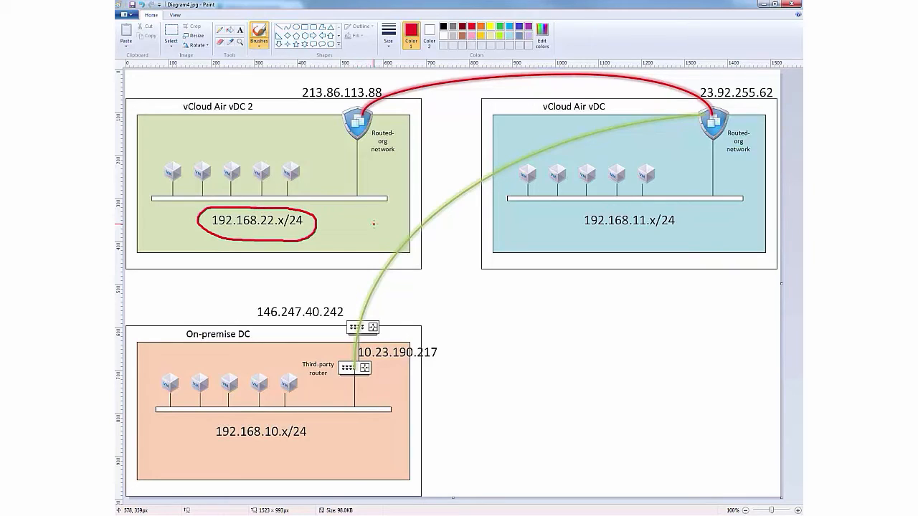
{"action": "key", "text": "ctrl+z"}
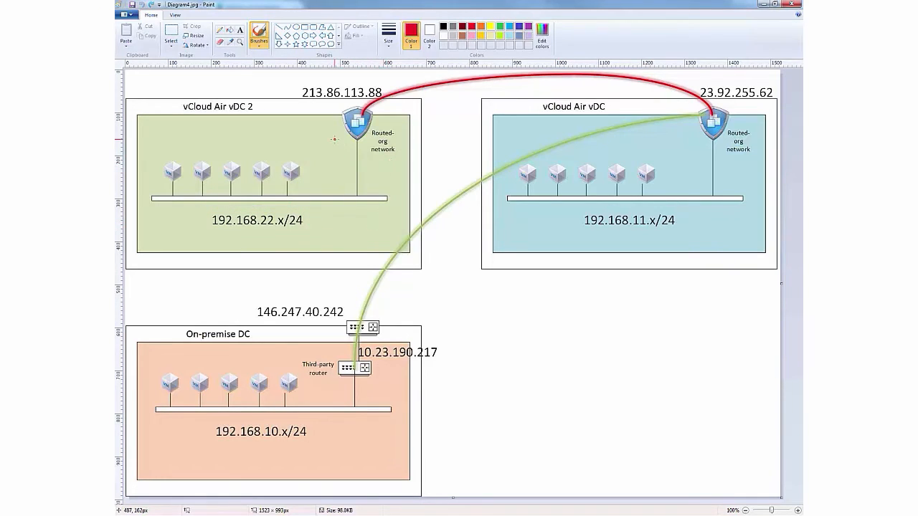
Underline the gateway addresses 213.86.113.88 and 23.92.255.62 in red and undo both strokes
{"action": "left_click_drag", "start_coordinate": [304, 101], "coordinate": [357, 101]}
{"action": "left_click_drag", "start_coordinate": [715, 102], "coordinate": [763, 101]}
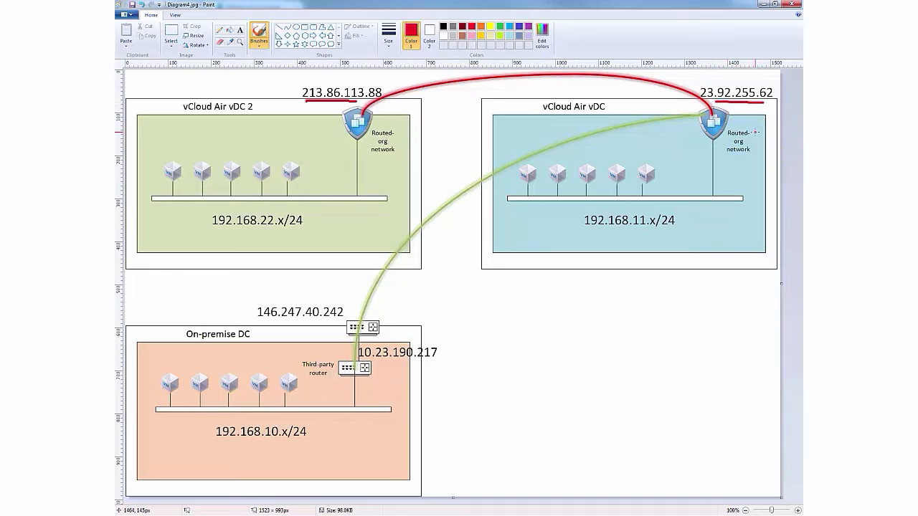
{"action": "key", "text": "ctrl+z"}
{"action": "key", "text": "ctrl+z"}
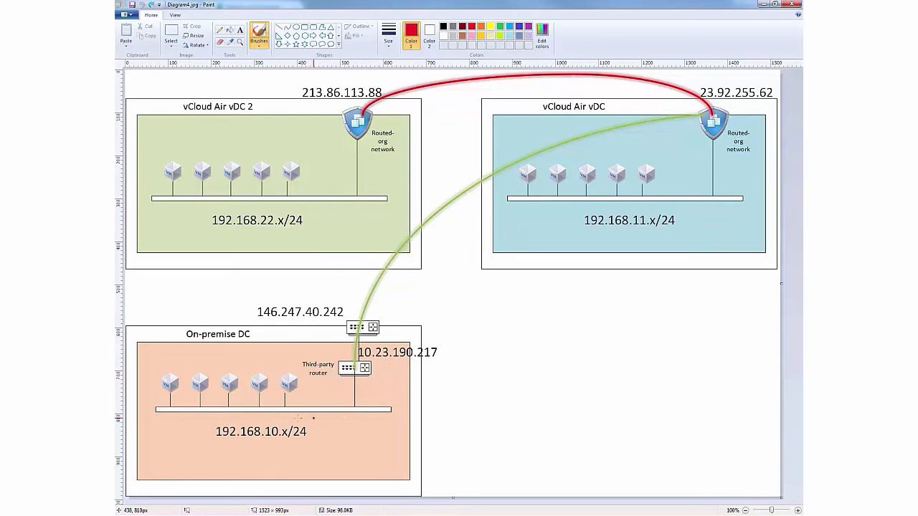
Mark the on-premise subnet 192.168.10.x/24, both routers and the addresses 10.23.190.217 and 146.247.40.242 in red, and undo the marks
{"action": "mouse_move", "coordinate": [265, 417]}
{"action": "left_mouse_down"}
{"action": "mouse_move", "coordinate": [214, 420]}
{"action": "mouse_move", "coordinate": [237, 454]}
{"action": "mouse_move", "coordinate": [327, 451]}
{"action": "mouse_move", "coordinate": [303, 422]}
{"action": "mouse_move", "coordinate": [265, 417]}
{"action": "left_mouse_up"}
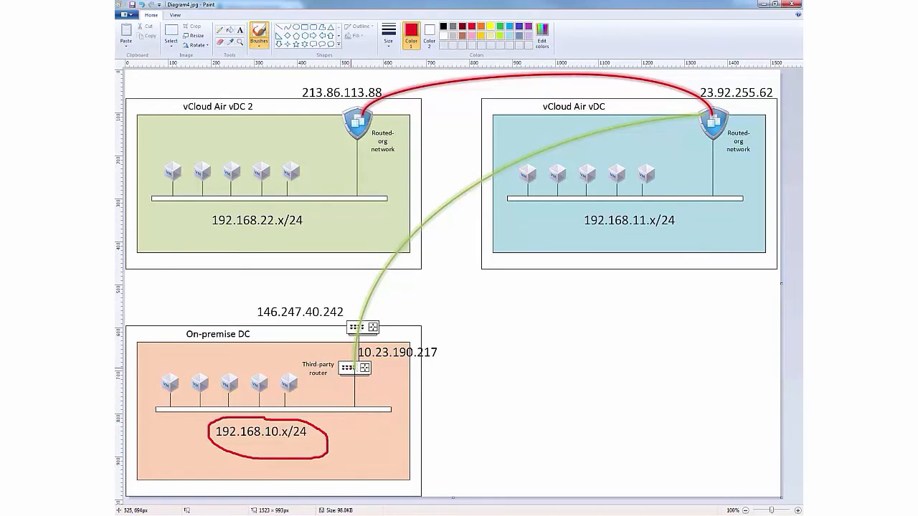
{"action": "mouse_move", "coordinate": [371, 358]}
{"action": "left_mouse_down"}
{"action": "mouse_move", "coordinate": [343, 357]}
{"action": "mouse_move", "coordinate": [339, 378]}
{"action": "mouse_move", "coordinate": [379, 381]}
{"action": "mouse_move", "coordinate": [370, 360]}
{"action": "mouse_move", "coordinate": [424, 362]}
{"action": "left_mouse_up"}
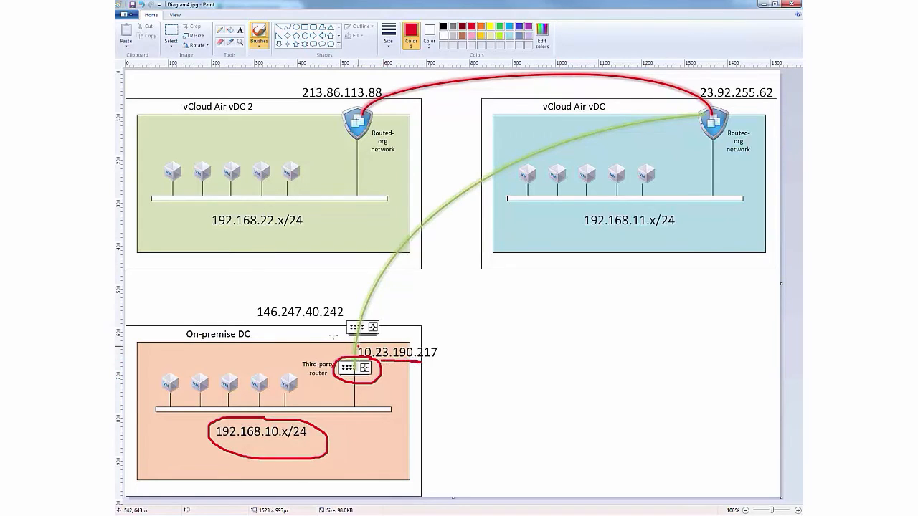
{"action": "mouse_move", "coordinate": [268, 322]}
{"action": "left_mouse_down"}
{"action": "mouse_move", "coordinate": [342, 316]}
{"action": "mouse_move", "coordinate": [352, 337]}
{"action": "mouse_move", "coordinate": [387, 332]}
{"action": "mouse_move", "coordinate": [374, 312]}
{"action": "mouse_move", "coordinate": [357, 315]}
{"action": "left_mouse_up"}
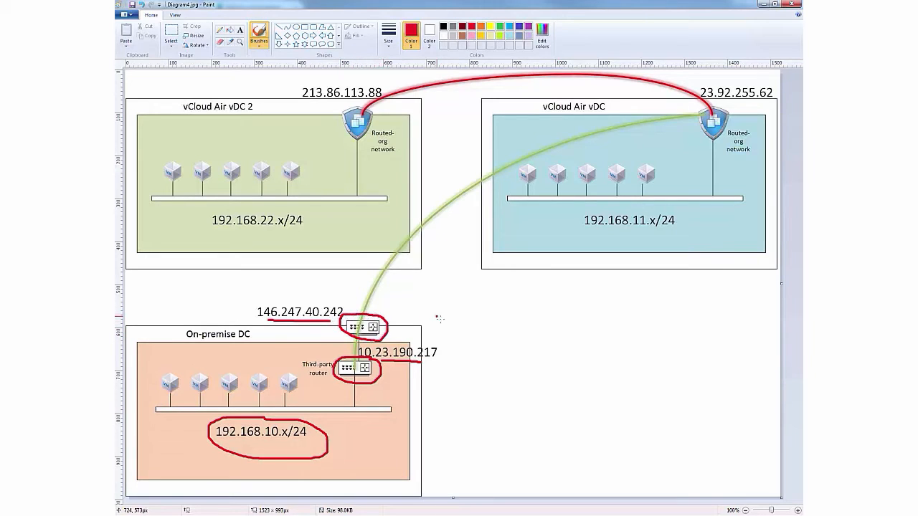
{"action": "key", "text": "ctrl+z"}
{"action": "key", "text": "ctrl+z"}
{"action": "key", "text": "ctrl+z"}
{"action": "key", "text": "ctrl+z"}
{"action": "key", "text": "ctrl+z"}
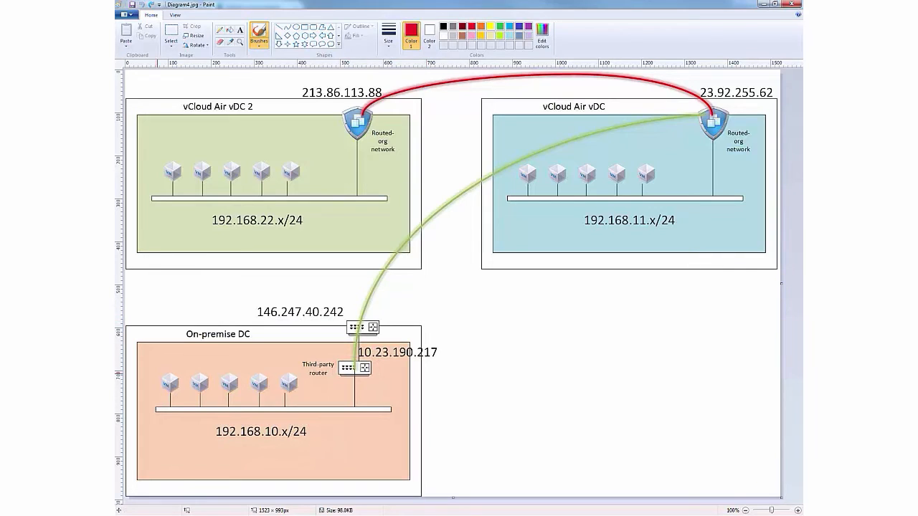
Switch to PuTTY Manager and clear the terminals of the vDC1, vDC2 and On-Prem VM sessions
{"action": "key", "text": "alt+Tab"}
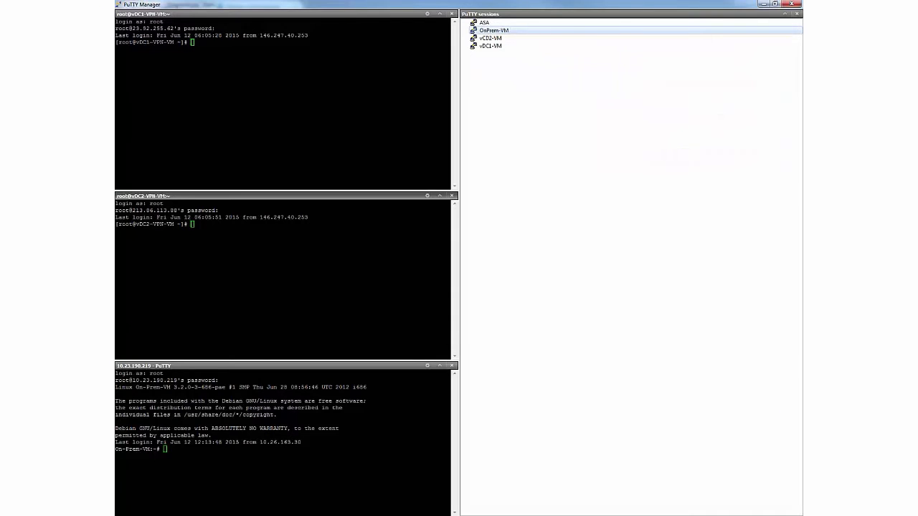
{"action": "type", "text": "clear"}
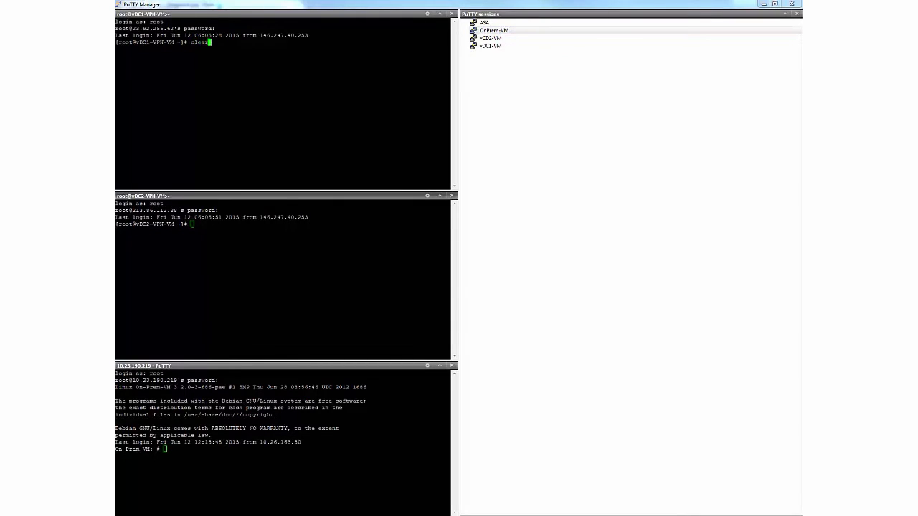
{"action": "key", "text": "Return"}
{"action": "left_click", "coordinate": [192, 224]}
{"action": "type", "text": "clear"}
{"action": "key", "text": "Return"}
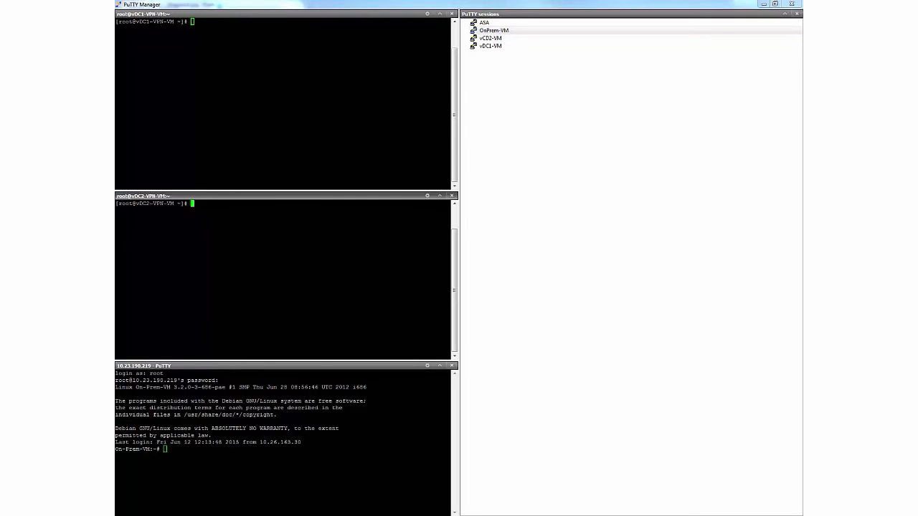
{"action": "left_click", "coordinate": [165, 449]}
{"action": "type", "text": "clear"}
{"action": "key", "text": "Return"}
Run ifconfig eth0 in the vDC1, vDC2 and On-Prem VM sessions
{"action": "left_click", "coordinate": [193, 22]}
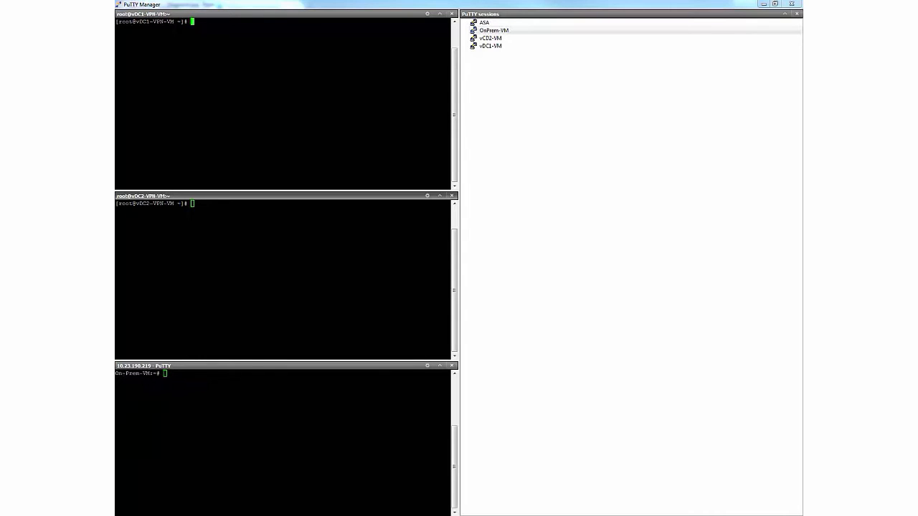
{"action": "type", "text": "ifconfig eth0"}
{"action": "left_click_drag", "start_coordinate": [192, 21], "coordinate": [256, 22]}
{"action": "key", "text": "ctrl+c"}
{"action": "key", "text": "Return"}
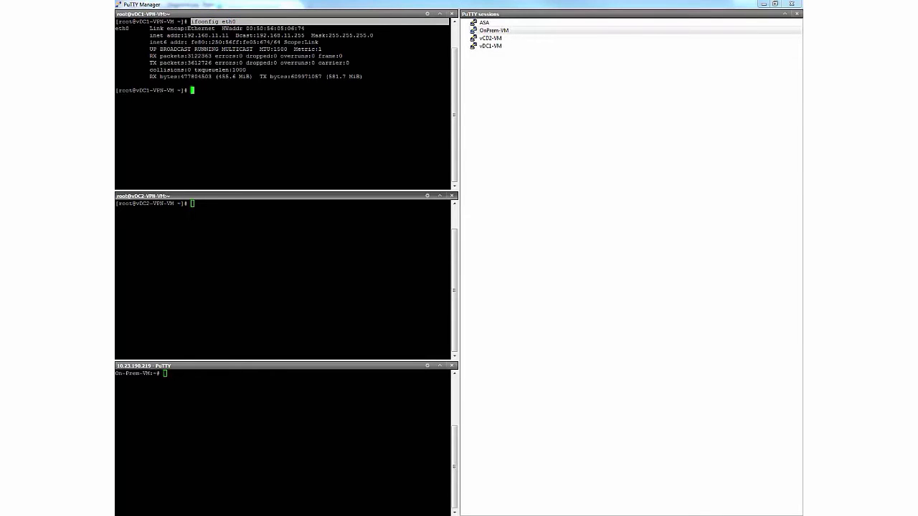
{"action": "right_click", "coordinate": [254, 243]}
{"action": "right_click", "coordinate": [254, 406]}
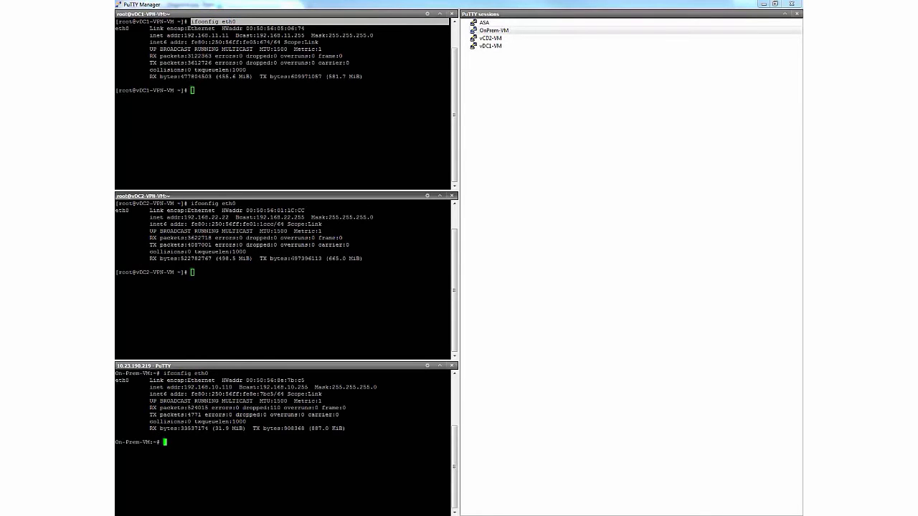
Highlight the eth0 inet address in each of the three terminal sessions
{"action": "left_click", "coordinate": [233, 22]}
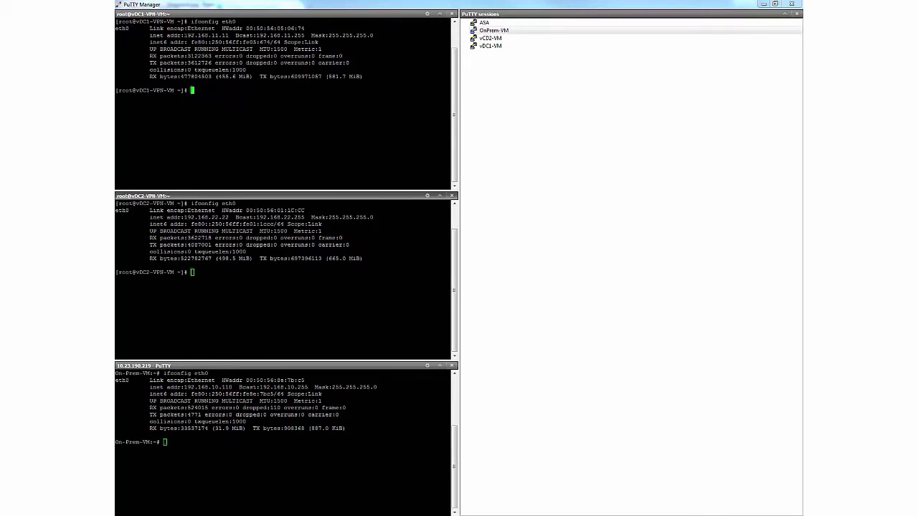
{"action": "left_click_drag", "start_coordinate": [183, 35], "coordinate": [229, 35]}
{"action": "left_click_drag", "start_coordinate": [184, 217], "coordinate": [228, 218]}
{"action": "left_click_drag", "start_coordinate": [184, 387], "coordinate": [233, 387]}
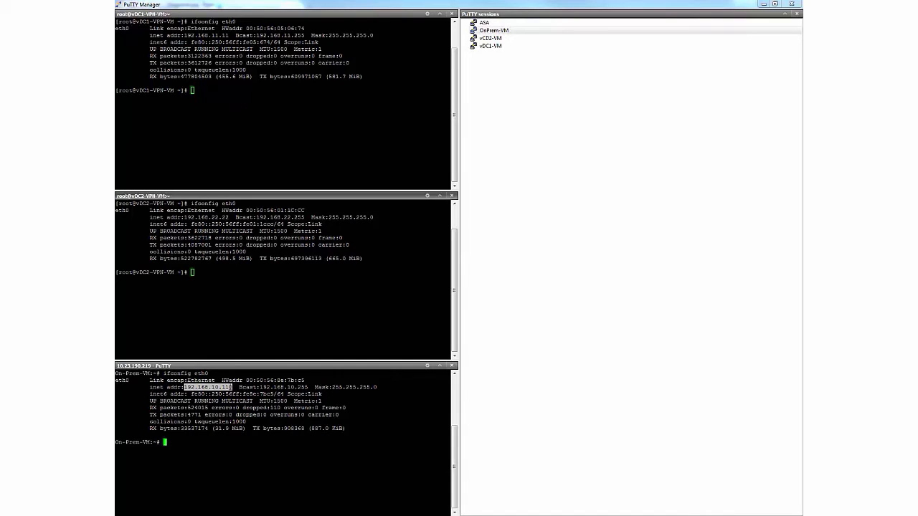
Ping 8.8.8.8 from the vDC1 VM to check its internet access, and stop the ping
{"action": "left_click", "coordinate": [192, 90]}
{"action": "type", "text": "ping 8.8.8.8"}
{"action": "key", "text": "Return"}
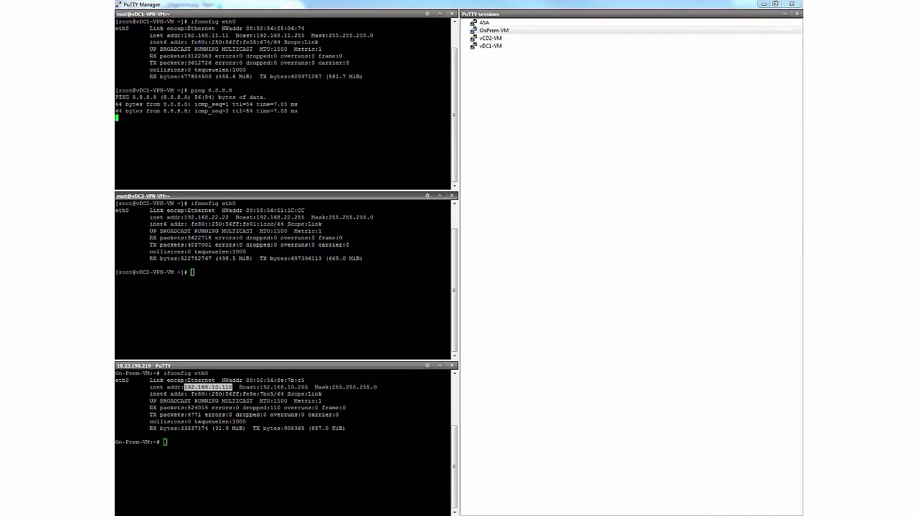
{"action": "key", "text": "ctrl+c"}
Ping 8.8.8.8 from the vDC2 VM and stop the ping after a few packets
{"action": "left_click", "coordinate": [192, 273]}
{"action": "type", "text": "ping 8.8.8.8"}
{"action": "key", "text": "Return"}
{"action": "key", "text": "ctrl+c"}
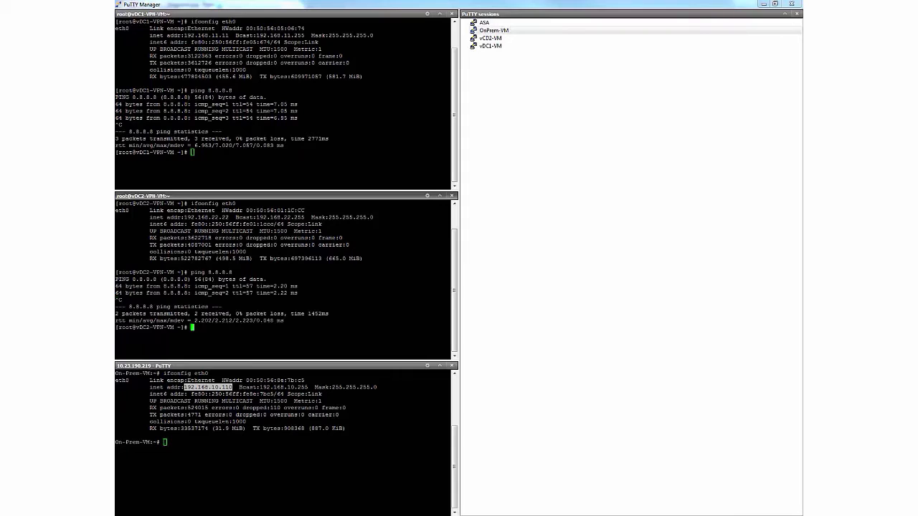
Ping 8.8.8.8 from the On-Prem VM and stop the ping after a few packets
{"action": "left_click", "coordinate": [165, 443]}
{"action": "type", "text": "ping 8.8.8.8"}
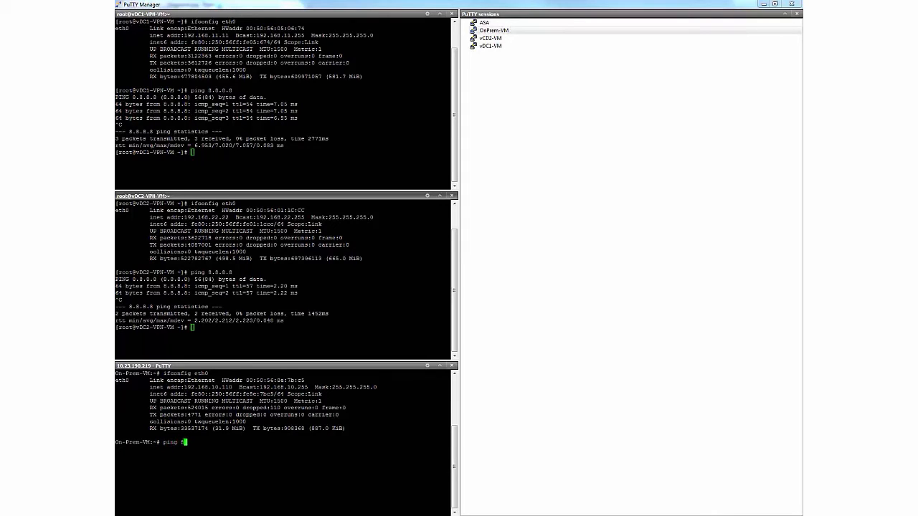
{"action": "key", "text": "Return"}
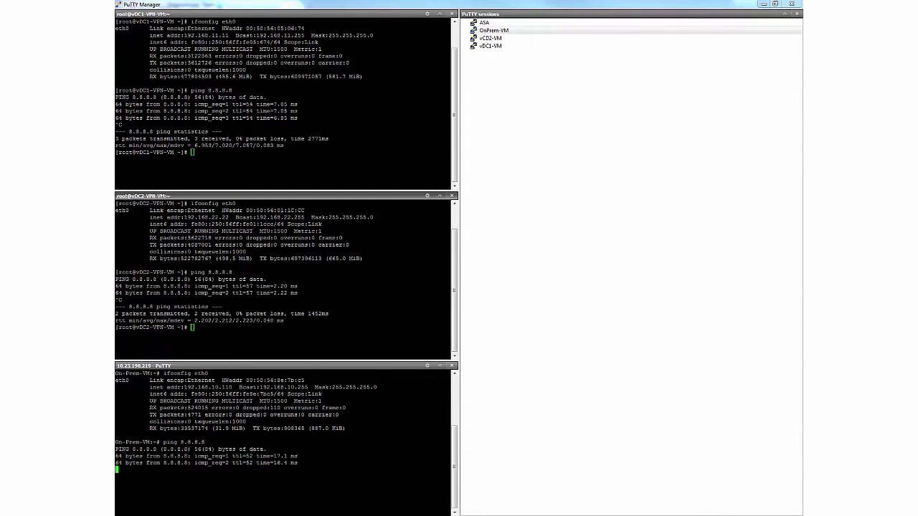
{"action": "key", "text": "ctrl+c"}
Test connectivity from the vDC1 VM to 192.168.22.22 with ping, highlight the reply text and stop the ping
{"action": "left_click", "coordinate": [192, 152]}
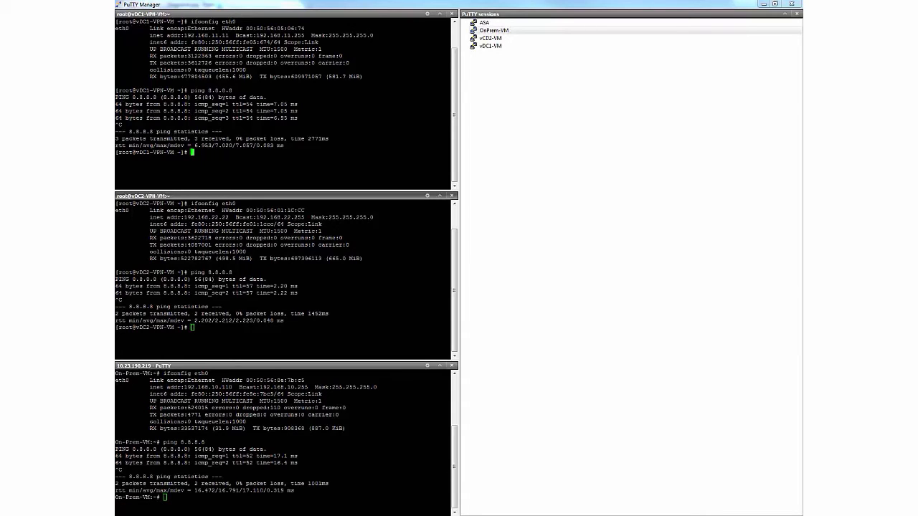
{"action": "type", "text": "ping 192.168.22.22"}
{"action": "key", "text": "Return"}
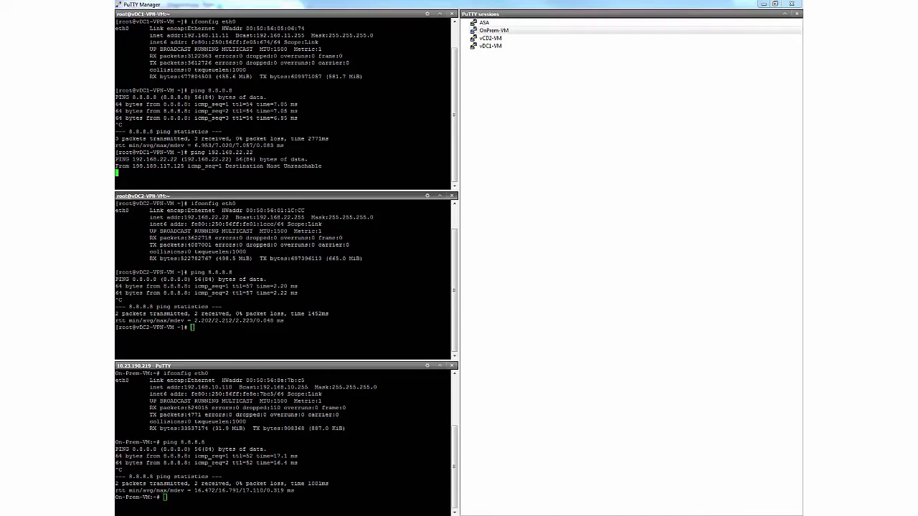
{"action": "left_click_drag", "start_coordinate": [223, 167], "coordinate": [319, 167]}
{"action": "left_click", "coordinate": [318, 167]}
{"action": "key", "text": "ctrl+c"}
Test connectivity from the vDC2 VM to 192.168.11.11 with ping and stop it
{"action": "left_click", "coordinate": [287, 308]}
{"action": "type", "text": "ping 192.1"}
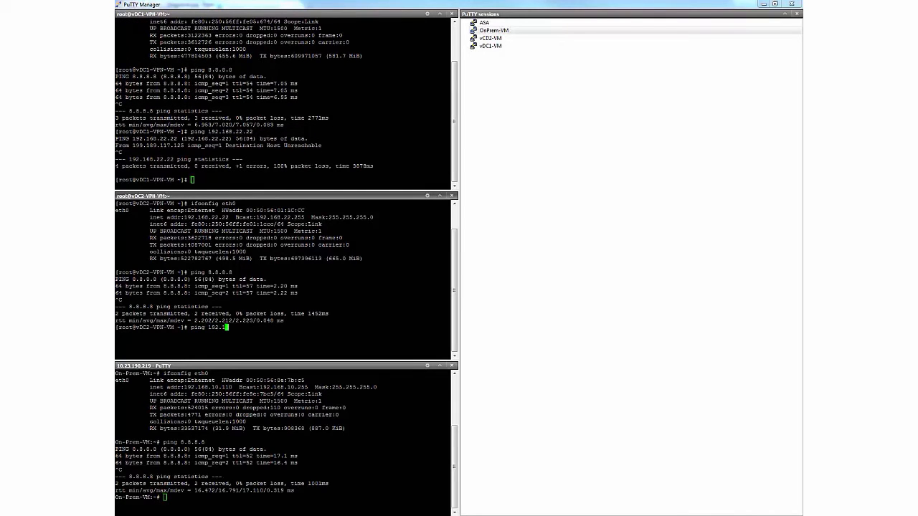
{"action": "type", "text": "68.11.11"}
{"action": "key", "text": "Return"}
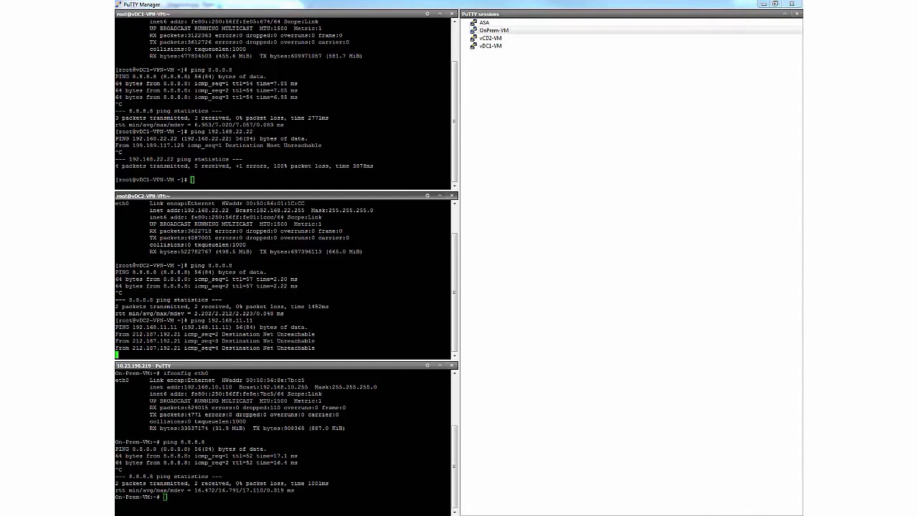
{"action": "key", "text": "ctrl+c"}
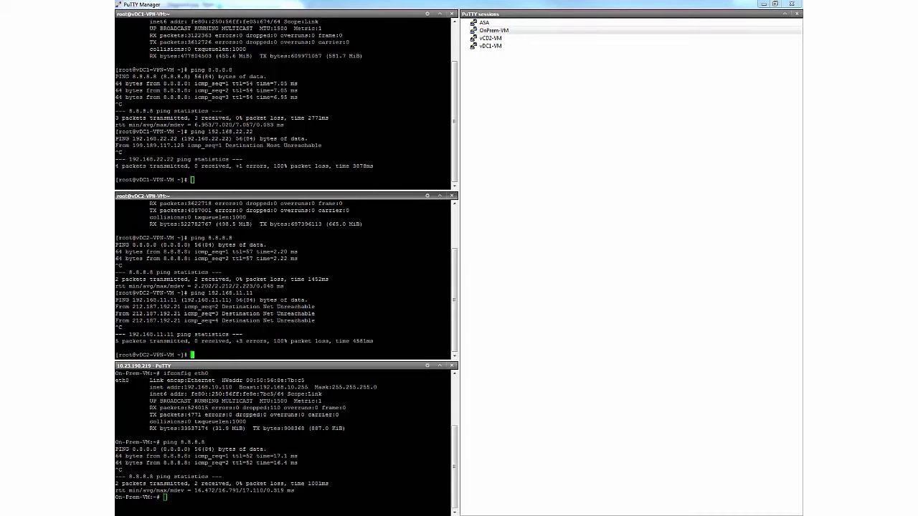
Switch to vCloud Director in the browser and open the Edge Gateway Services of the VPN-VDC gateway vCA-POC
{"action": "key", "text": "alt+Tab"}
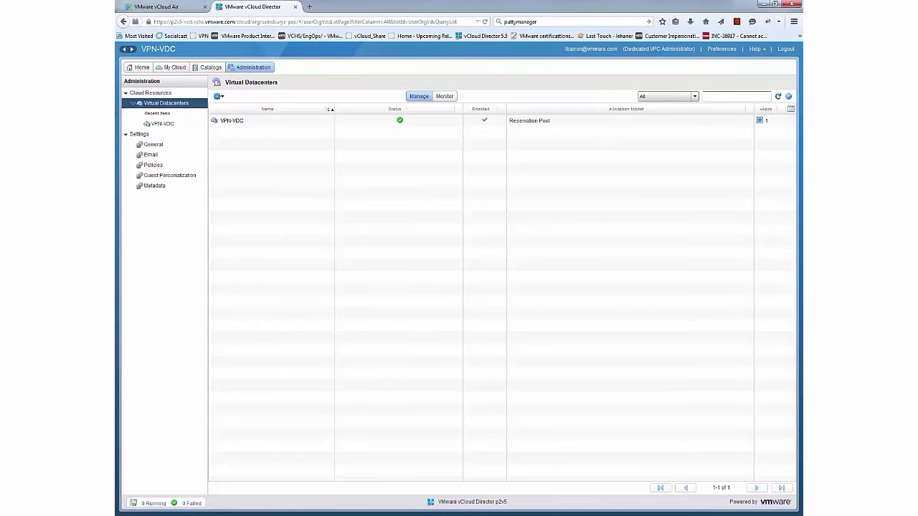
{"action": "double_click", "coordinate": [232, 121]}
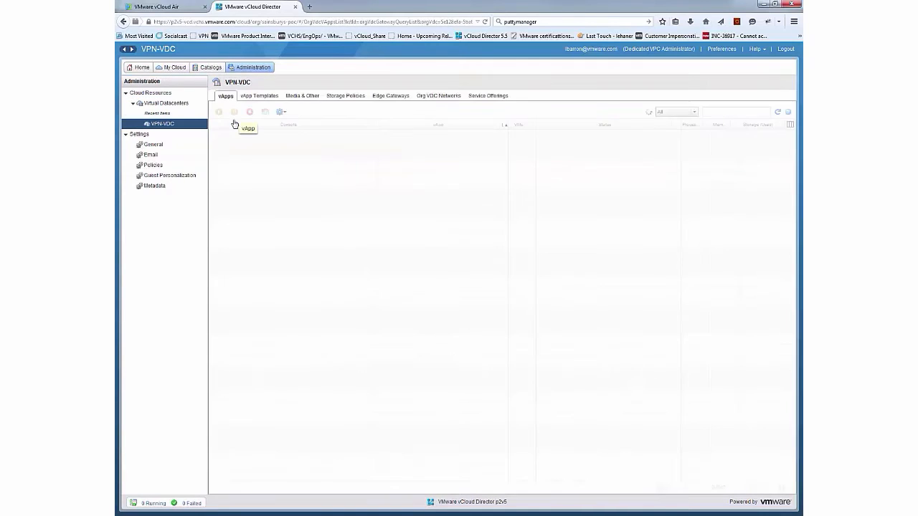
{"action": "left_click", "coordinate": [390, 95]}
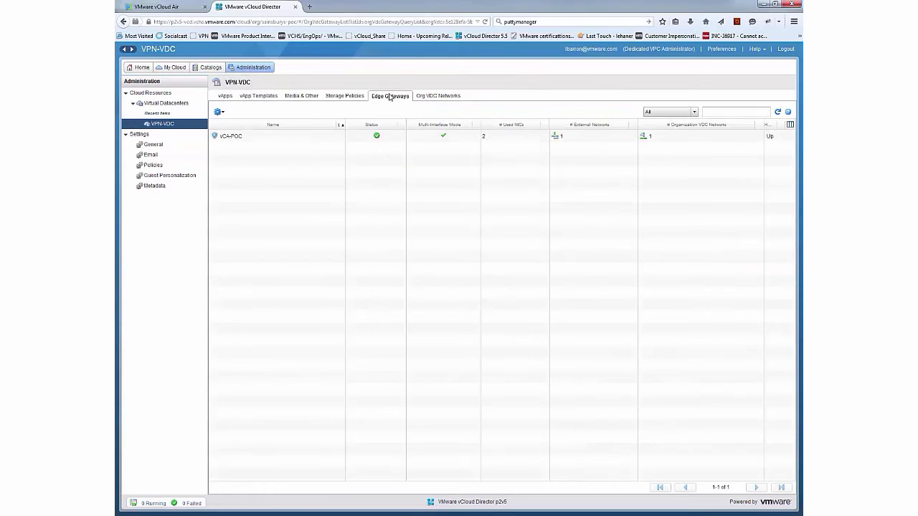
{"action": "right_click", "coordinate": [247, 137]}
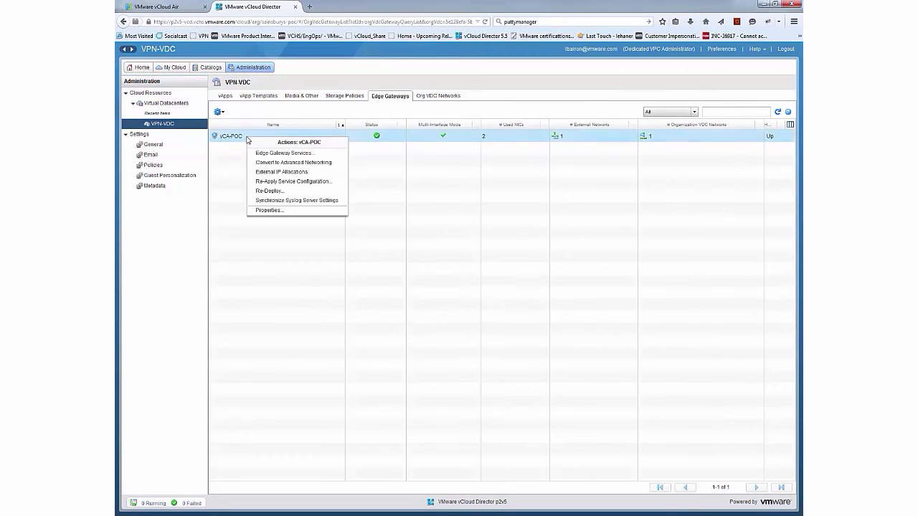
{"action": "left_click", "coordinate": [282, 154]}
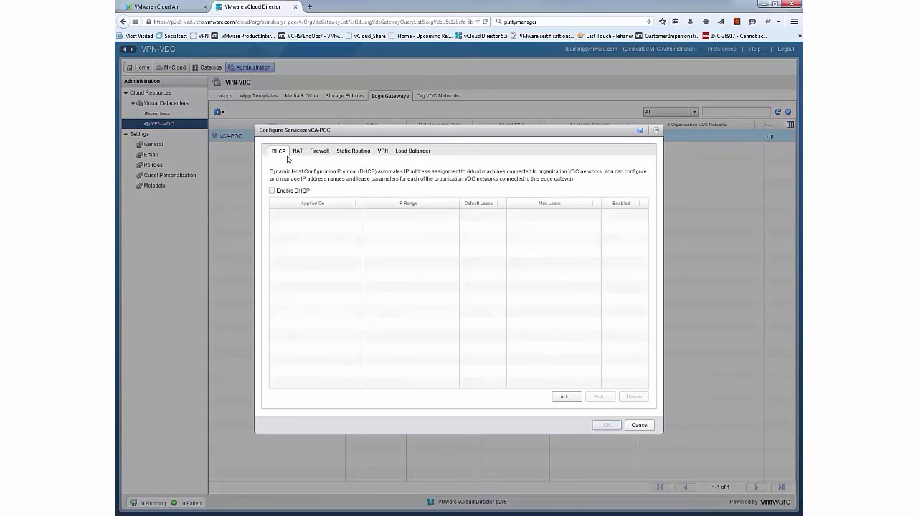
Copy the external network's IP address 23.92.255.62 from the public IP settings of the vCA-POC gateway's VPN service, leaving the settings unchanged
{"action": "left_click", "coordinate": [382, 153]}
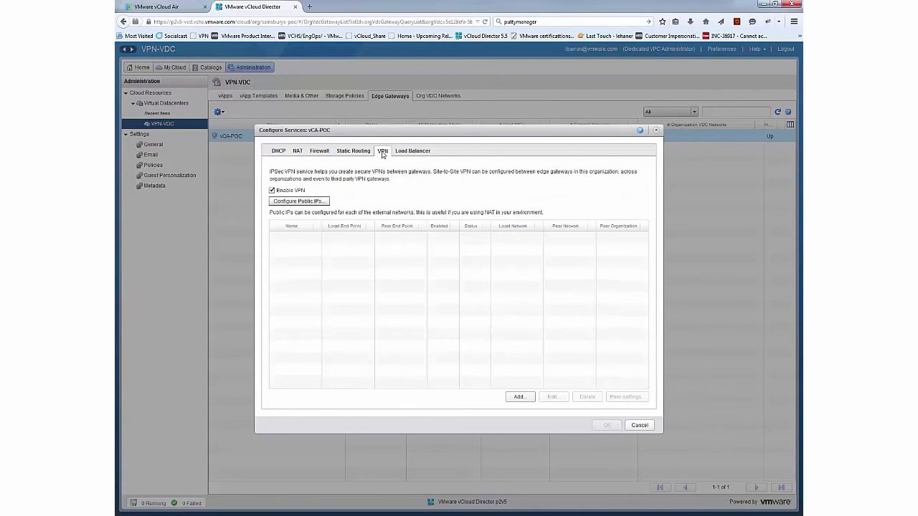
{"action": "left_click", "coordinate": [310, 203]}
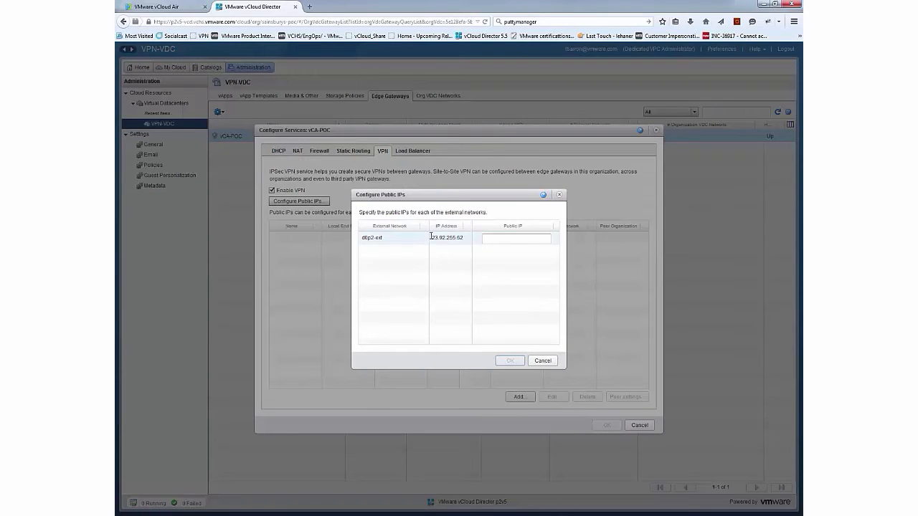
{"action": "left_click_drag", "start_coordinate": [431, 237], "coordinate": [466, 239]}
{"action": "key", "text": "ctrl+c"}
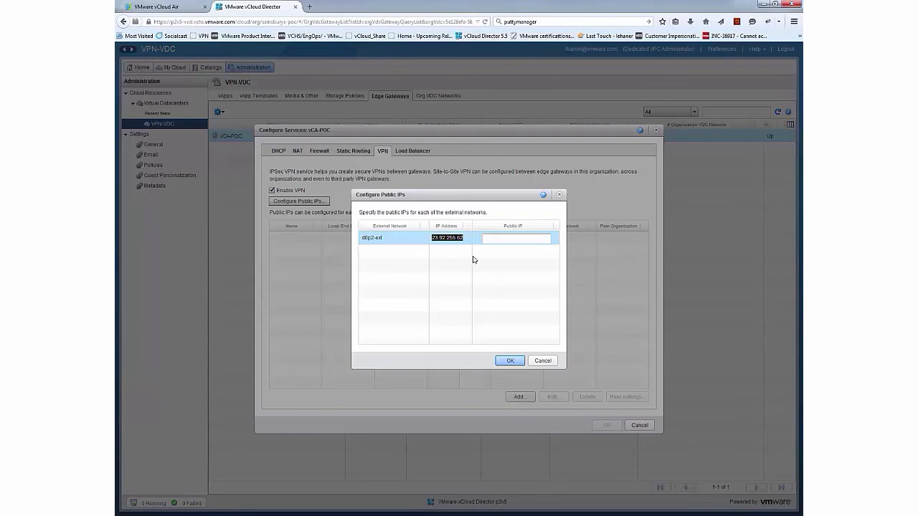
{"action": "left_click", "coordinate": [541, 362]}
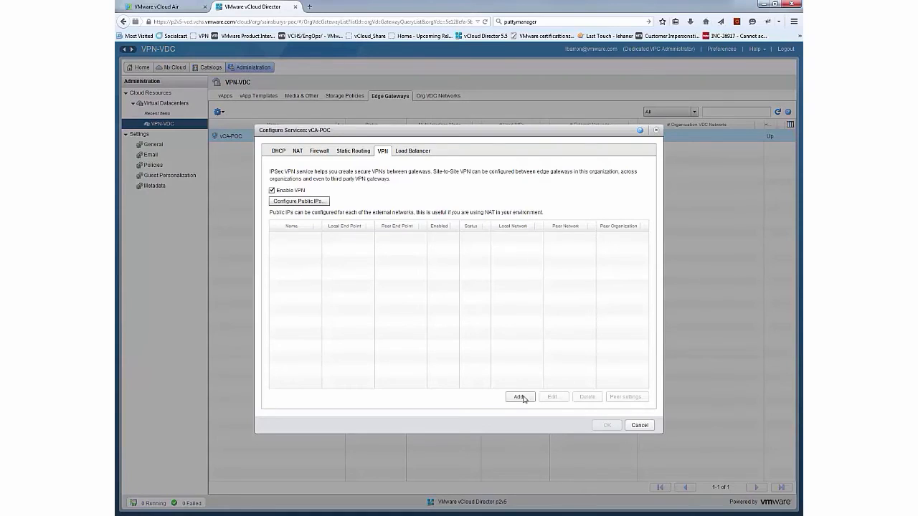
Add a site-to-site VPN configuration named To-vDC2 on vCA-POC and establish it to a remote network
{"action": "left_click", "coordinate": [517, 398]}
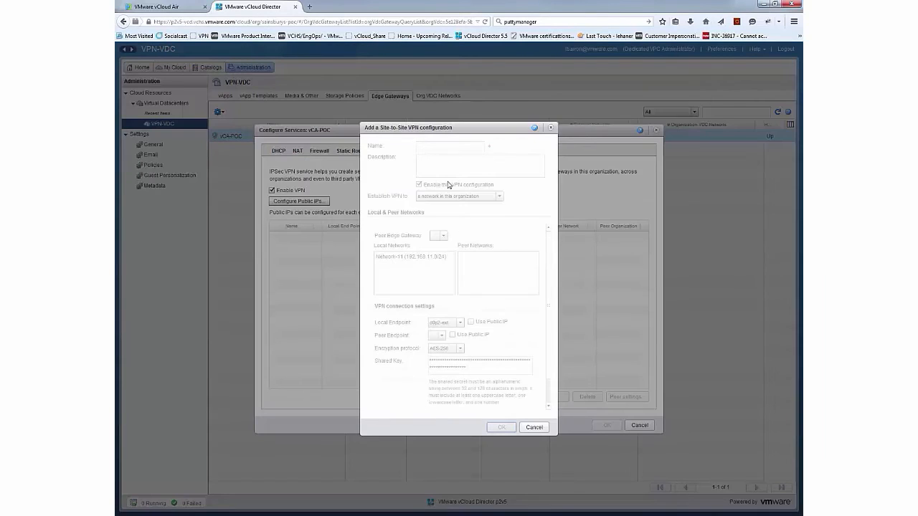
{"action": "left_click", "coordinate": [456, 145]}
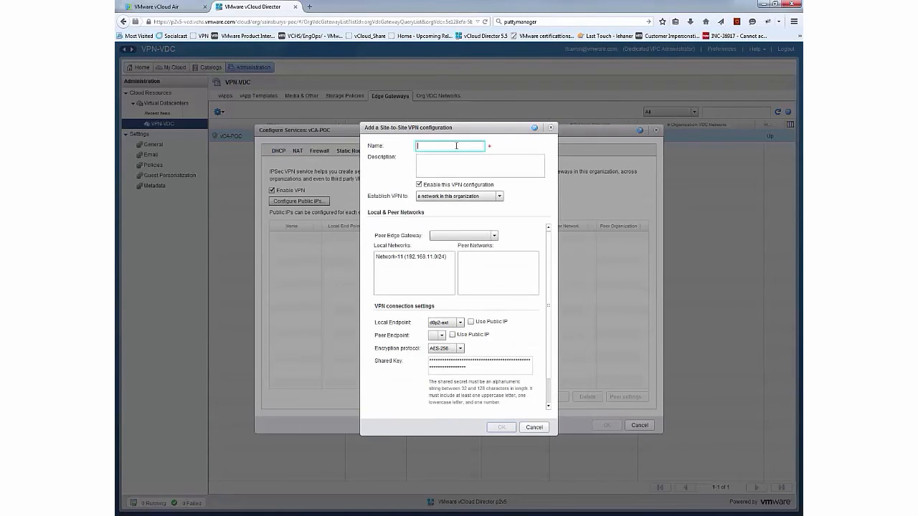
{"action": "type", "text": "To-vDC2"}
{"action": "left_click", "coordinate": [489, 198]}
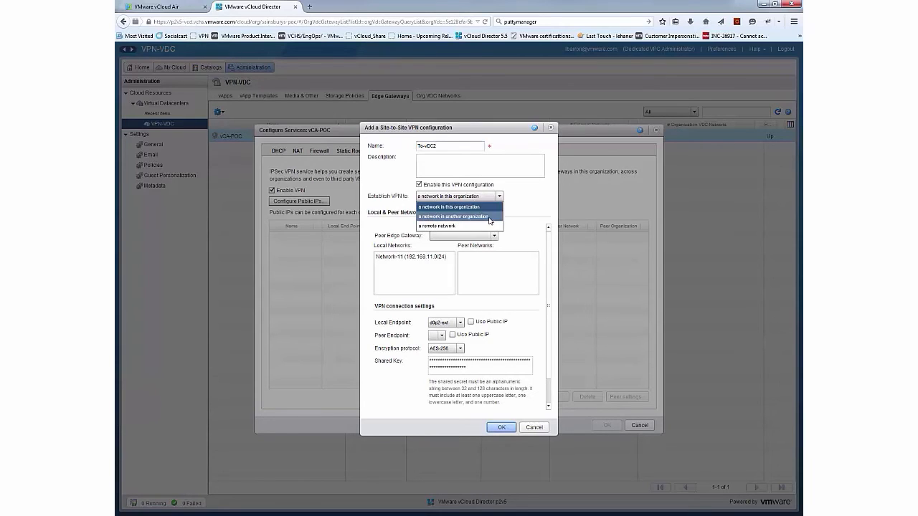
{"action": "left_click", "coordinate": [438, 217]}
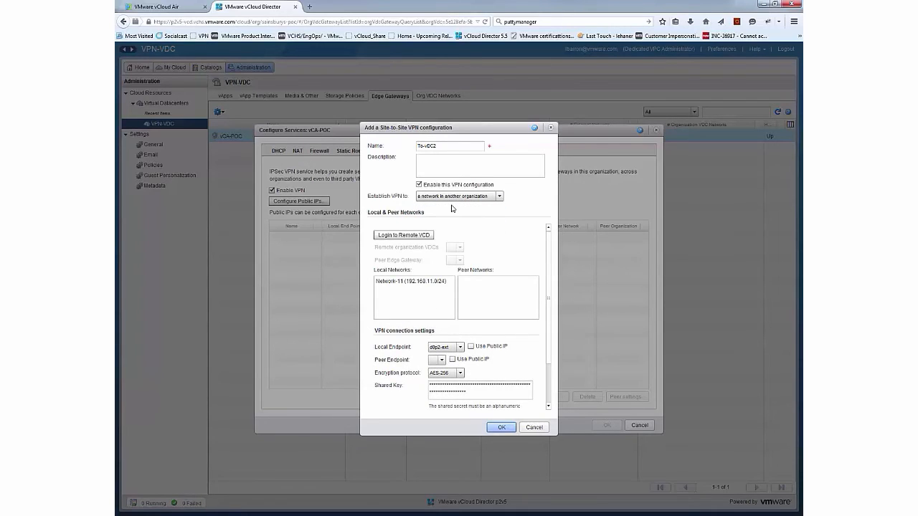
{"action": "left_click", "coordinate": [458, 197]}
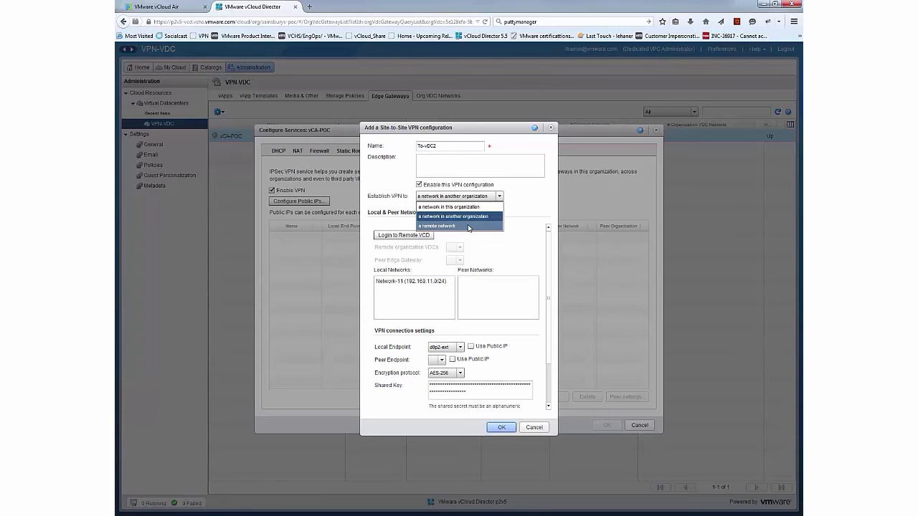
{"action": "left_click", "coordinate": [469, 227]}
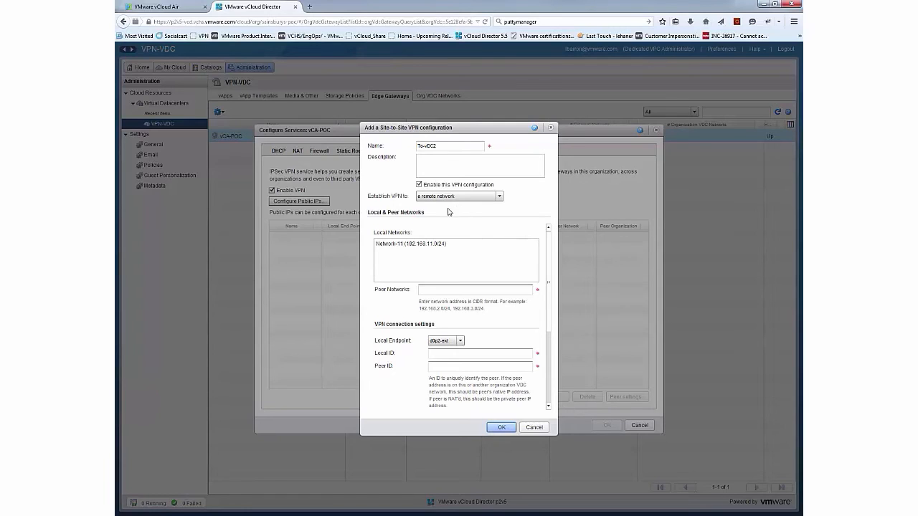
Choose Network-11 as the local network and enter 192.168.22.0/24 as the peer network of the To-vDC2 VPN
{"action": "left_click", "coordinate": [418, 244]}
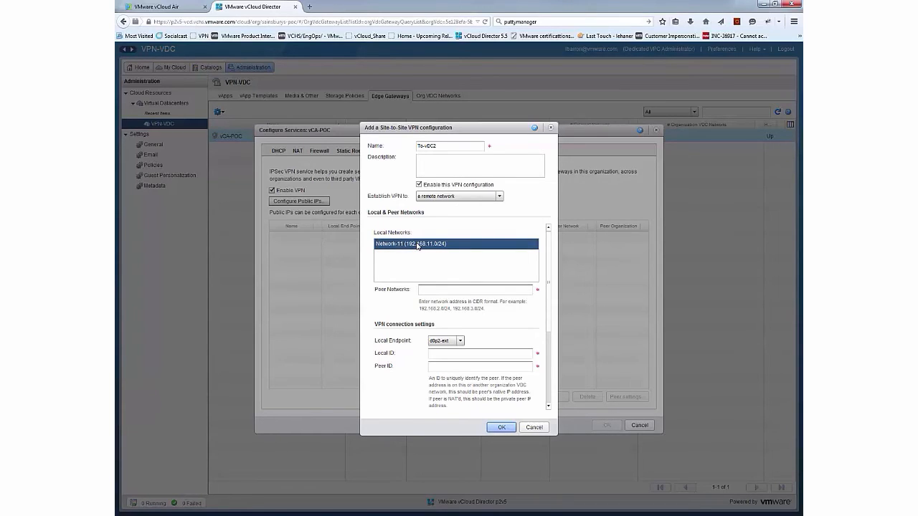
{"action": "left_click", "coordinate": [426, 287]}
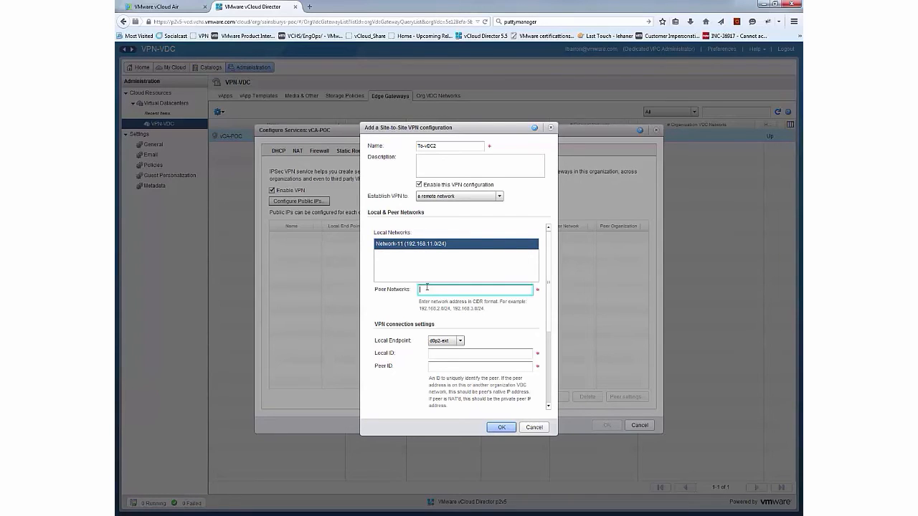
{"action": "type", "text": "19"}
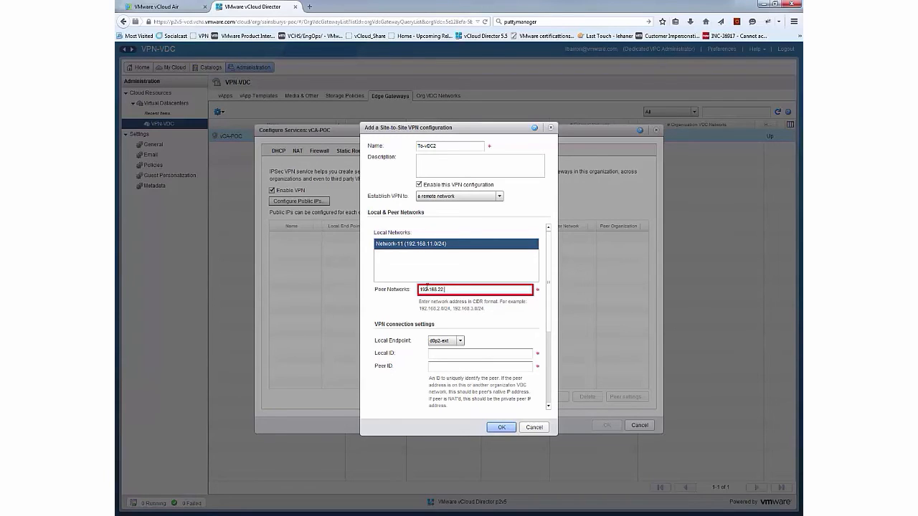
{"action": "type", "text": "2.168.22.0/24"}
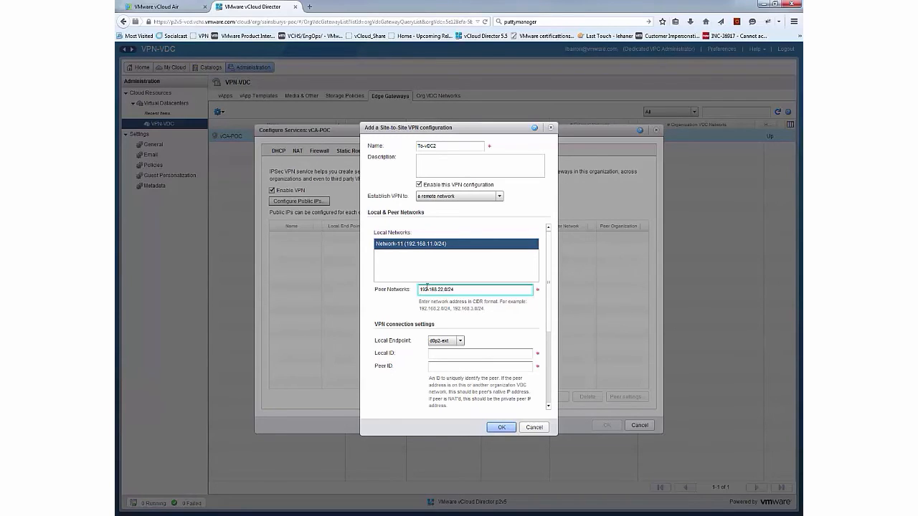
Keep d0p2-ext as the local endpoint of the To-vDC2 VPN and paste 23.92.255.62 as its local ID
{"action": "left_click_drag", "start_coordinate": [548, 304], "coordinate": [551, 347]}
{"action": "left_click", "coordinate": [458, 264]}
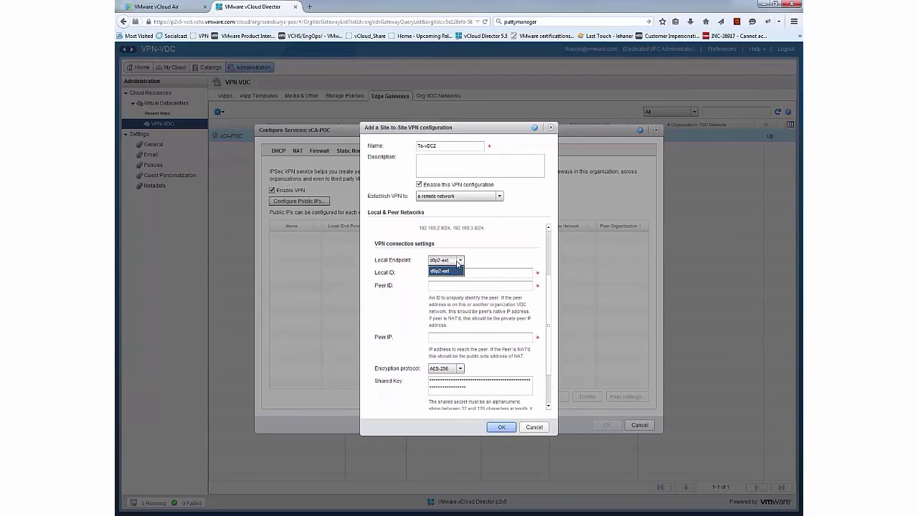
{"action": "left_click", "coordinate": [458, 264]}
{"action": "left_click", "coordinate": [453, 272]}
{"action": "key", "text": "ctrl+v"}
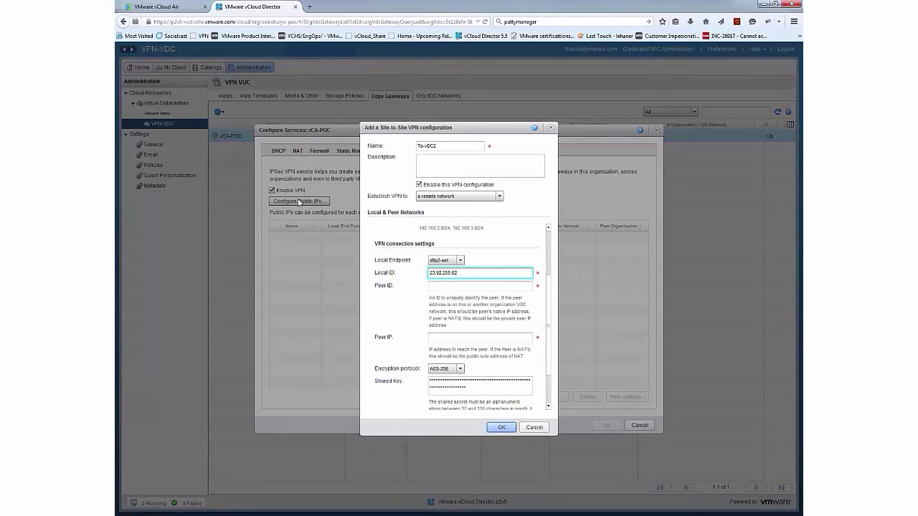
{"action": "left_click", "coordinate": [449, 286]}
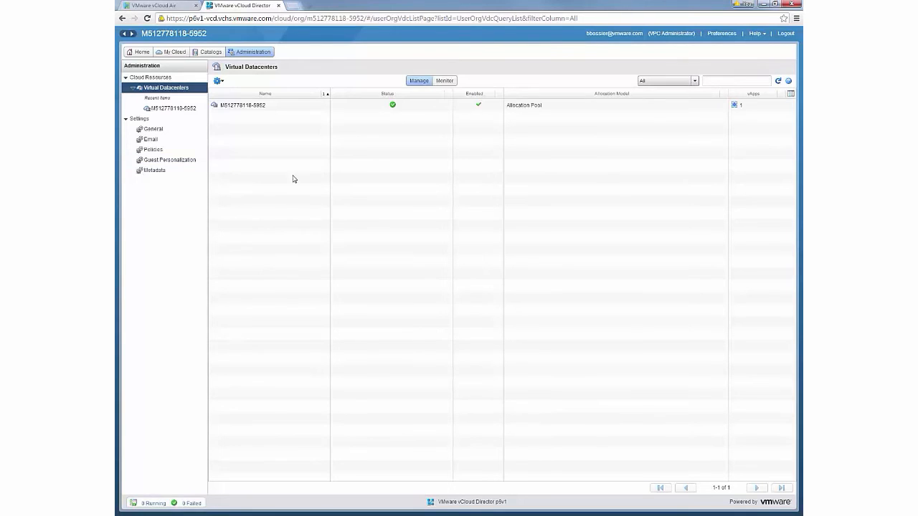
In the second organization's vCloud Director window, open its virtual datacenter and display the VPN service settings of its edge gateway
{"action": "double_click", "coordinate": [233, 108]}
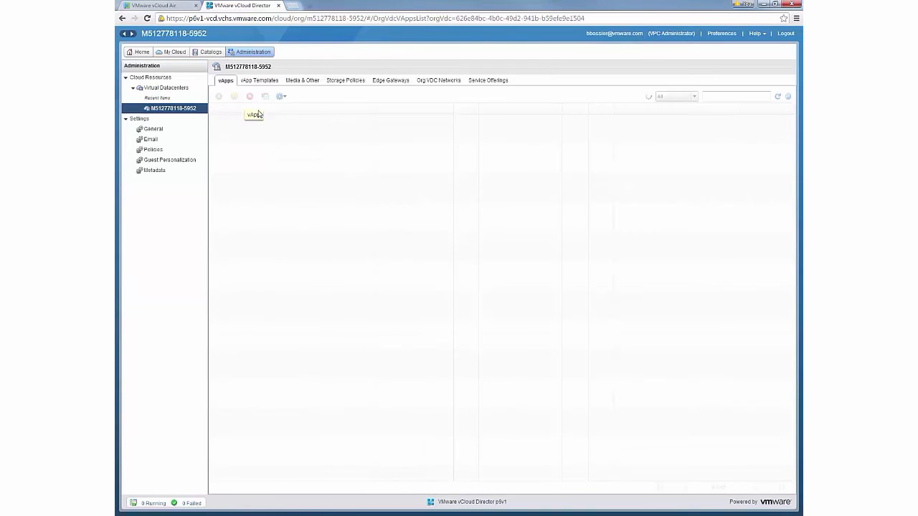
{"action": "left_click", "coordinate": [393, 82]}
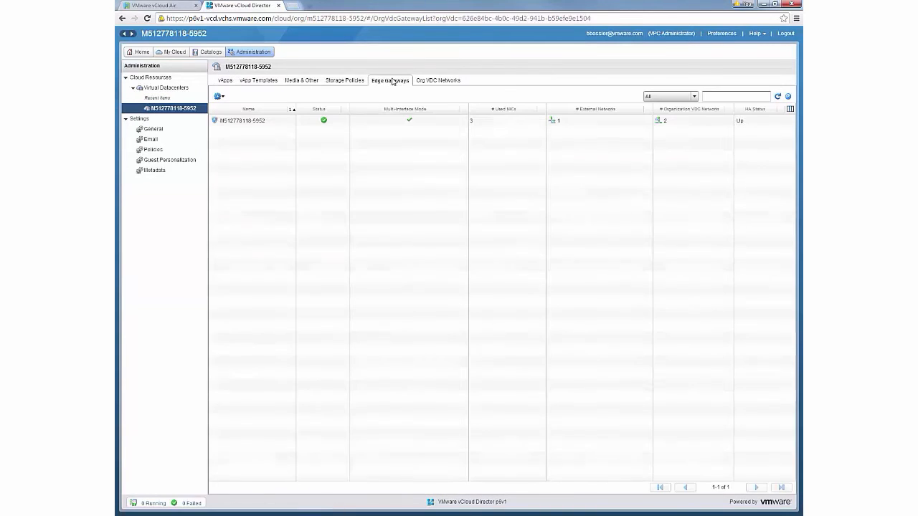
{"action": "right_click", "coordinate": [247, 122]}
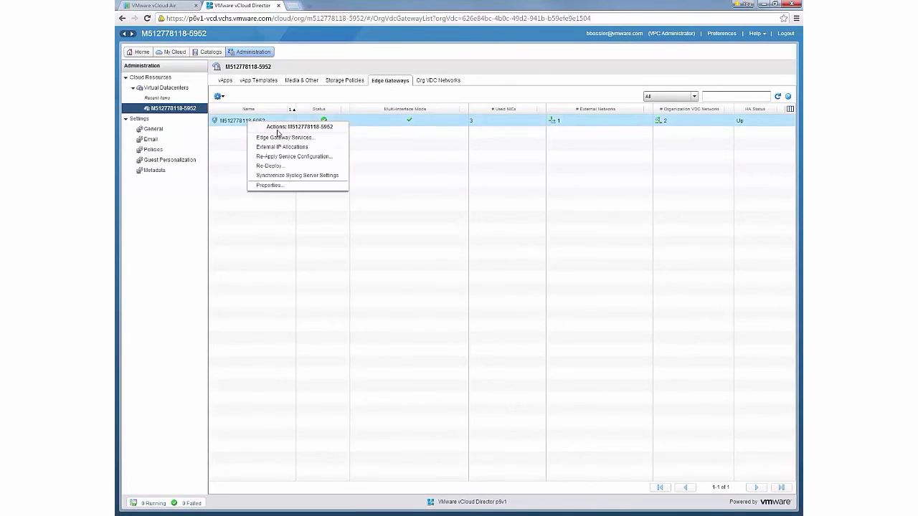
{"action": "left_click", "coordinate": [280, 137]}
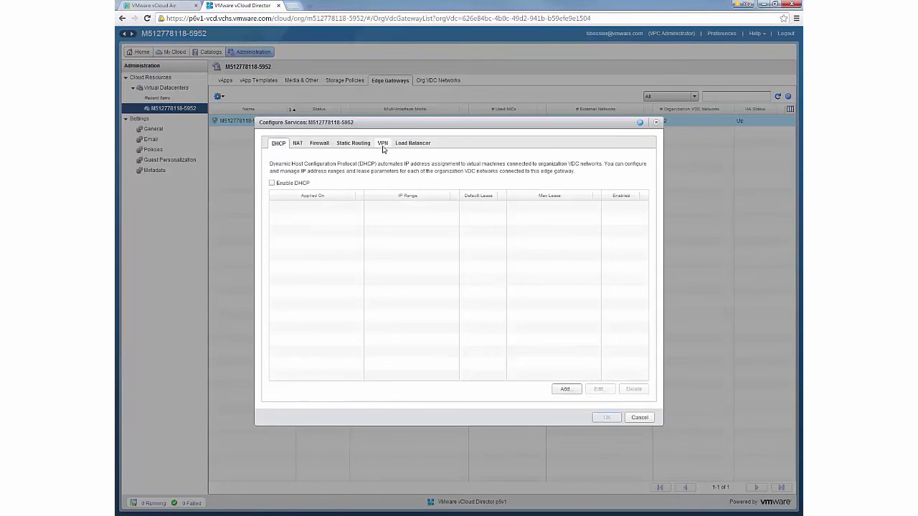
{"action": "left_click", "coordinate": [383, 145]}
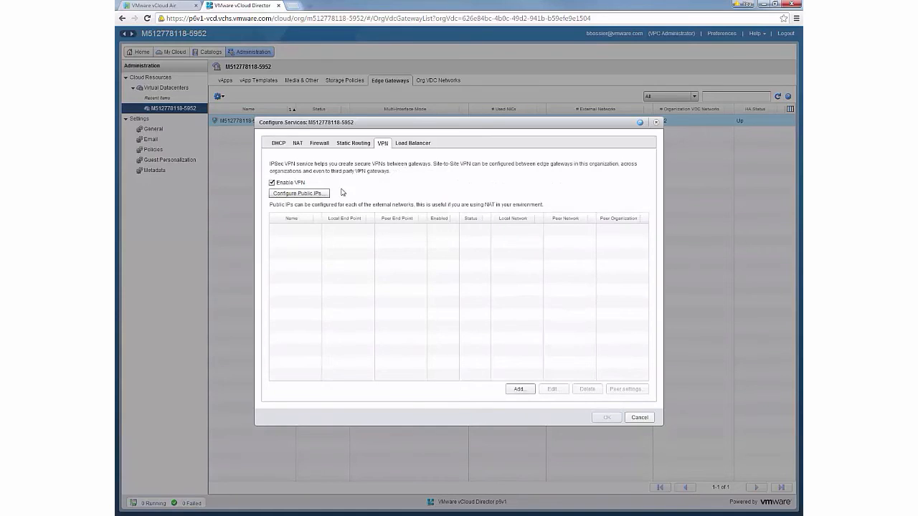
Copy the second gateway's external IP address 213.86.113.88 from its public IP settings and close them without changes
{"action": "left_click", "coordinate": [305, 194]}
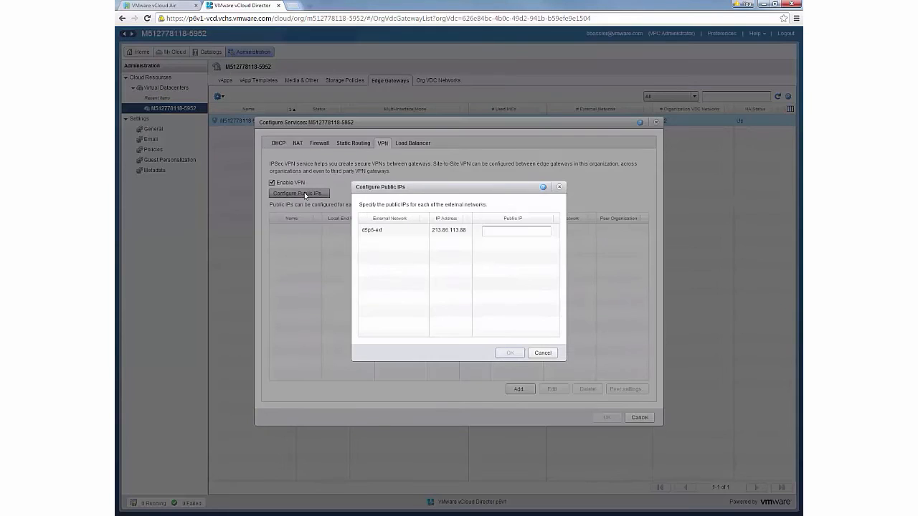
{"action": "double_click", "coordinate": [456, 231]}
{"action": "key", "text": "ctrl+c"}
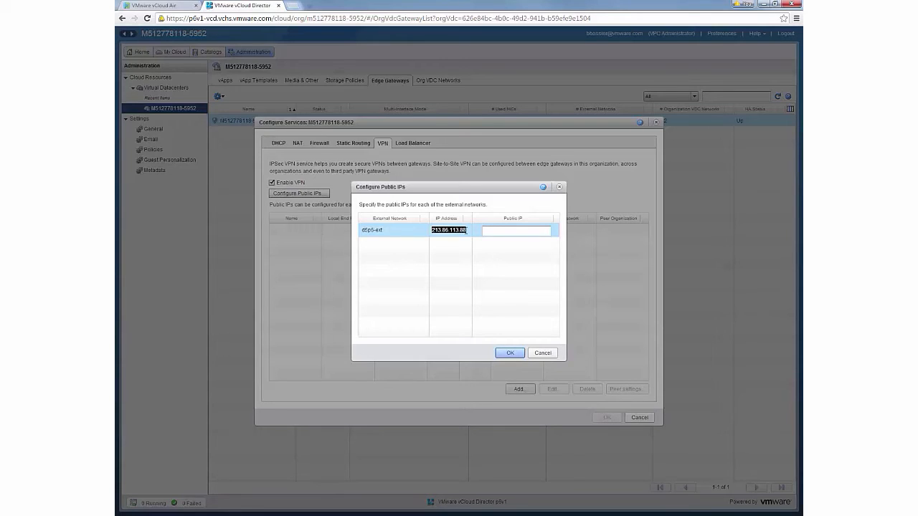
{"action": "left_click", "coordinate": [544, 353]}
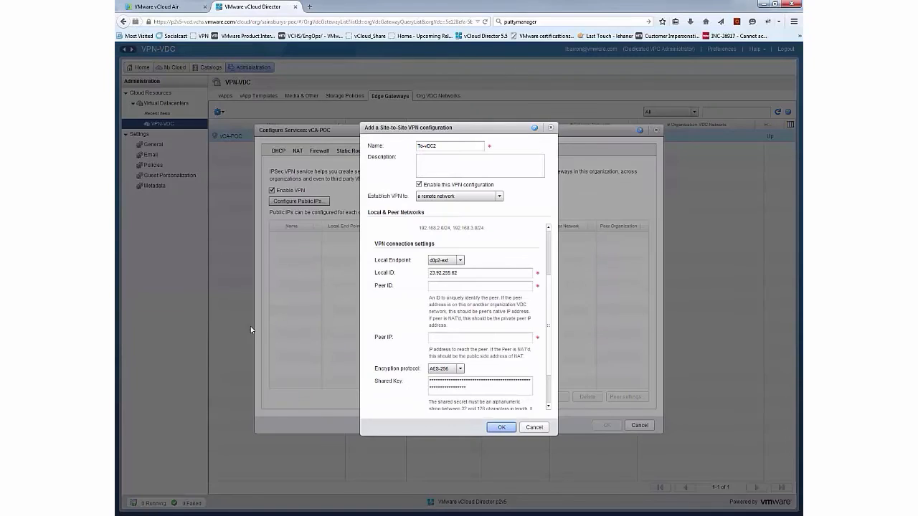
Back in the To-vDC2 configuration, paste 213.86.113.88 as both the peer ID and the peer IP
{"action": "left_click", "coordinate": [434, 287]}
{"action": "scroll", "coordinate": [549, 287], "scroll_direction": "down", "scroll_amount": 2}
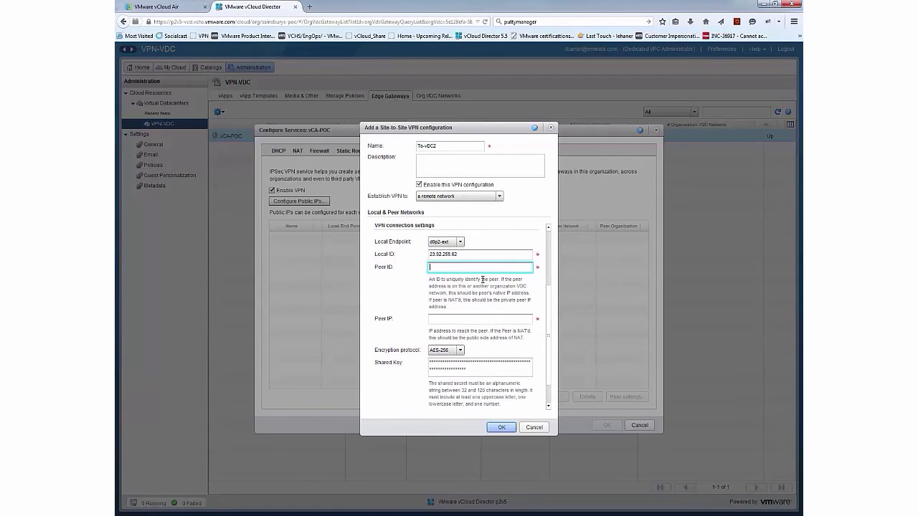
{"action": "key", "text": "ctrl+v"}
{"action": "left_click", "coordinate": [444, 318]}
{"action": "key", "text": "ctrl+v"}
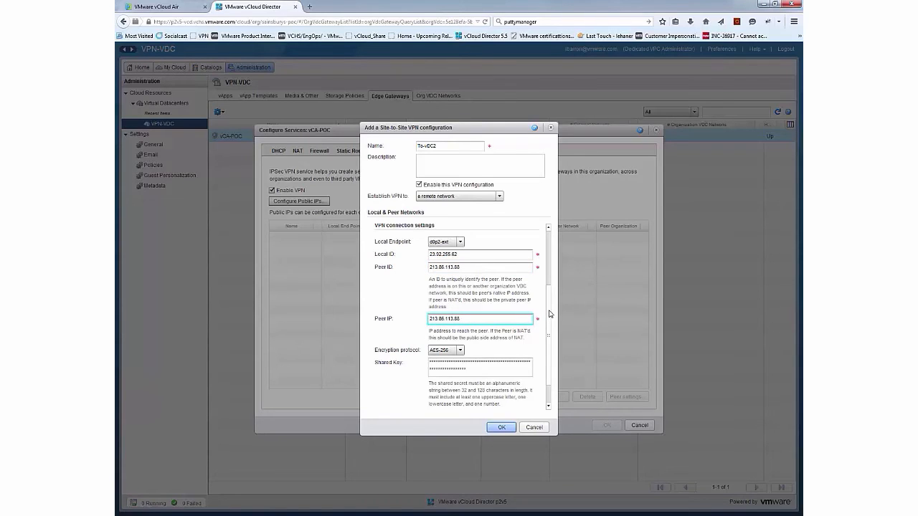
Keep AES-256 as the encryption protocol of To-vDC2, reveal the shared key and copy it
{"action": "scroll", "coordinate": [550, 318], "scroll_direction": "down", "scroll_amount": 2}
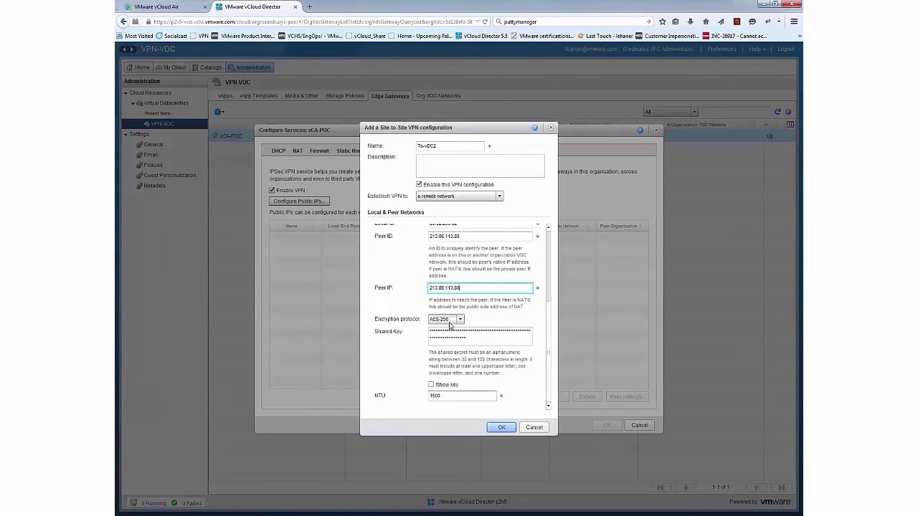
{"action": "left_click", "coordinate": [448, 323]}
{"action": "left_click", "coordinate": [441, 327]}
{"action": "left_click", "coordinate": [431, 385]}
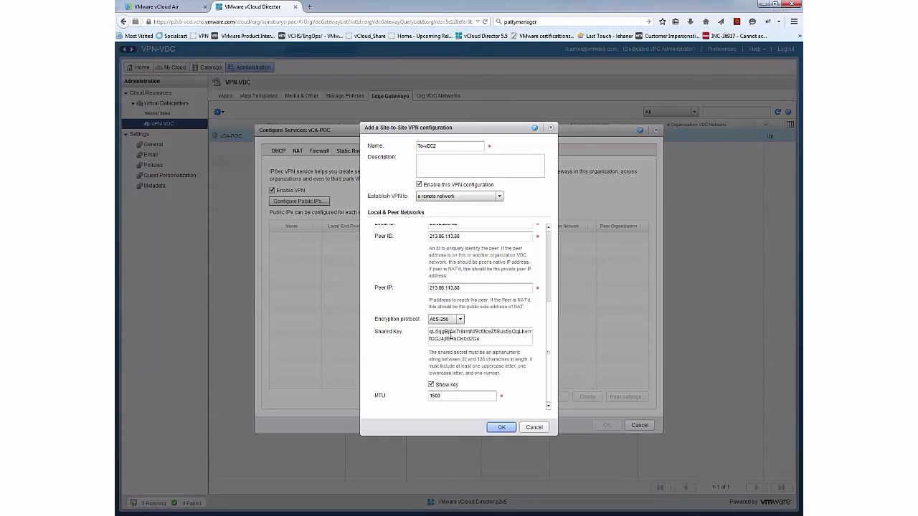
{"action": "left_click", "coordinate": [451, 335]}
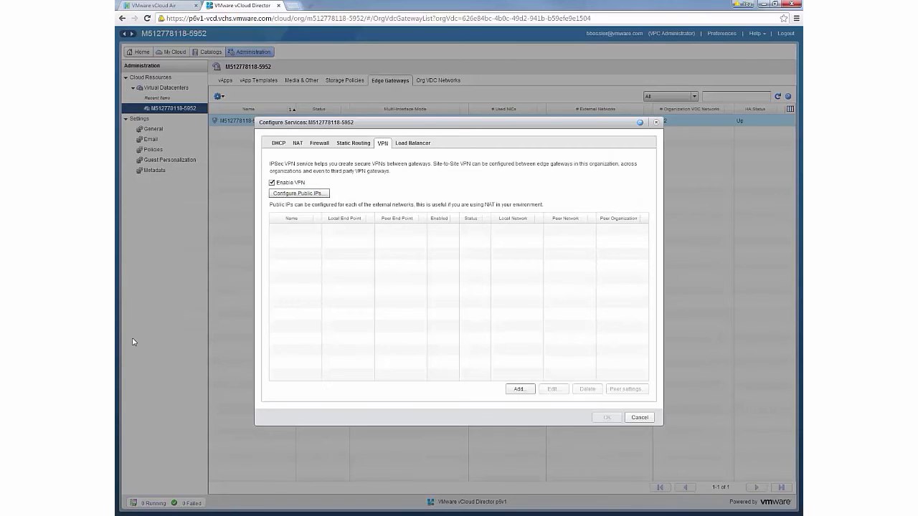
On the second organization's edge gateway, add a site-to-site VPN configuration named To-vDC1 and establish it to a remote network
{"action": "left_click", "coordinate": [521, 389]}
{"action": "left_click", "coordinate": [432, 142]}
{"action": "type", "text": "To-vDC1"}
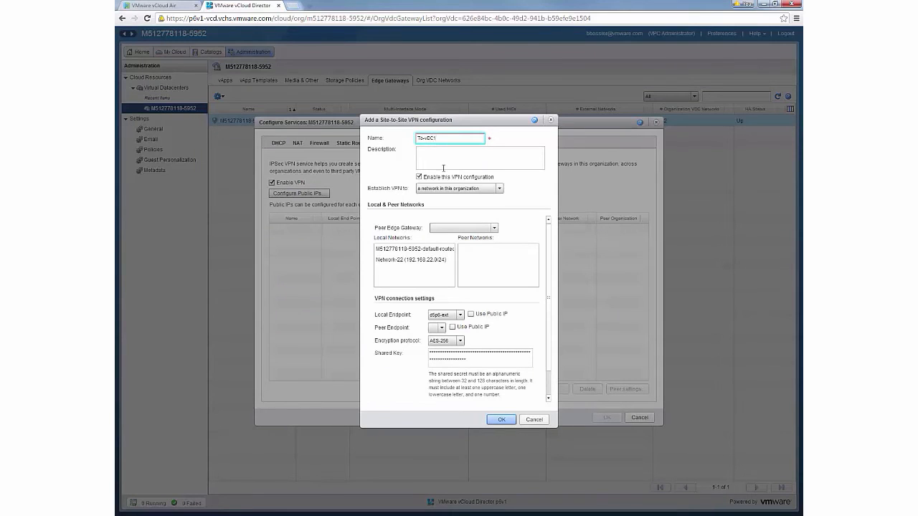
{"action": "left_click", "coordinate": [448, 189]}
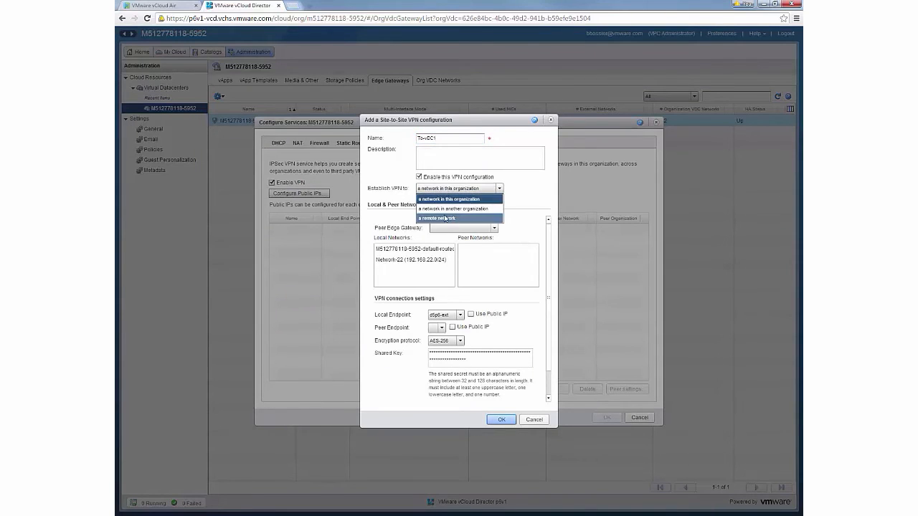
{"action": "left_click", "coordinate": [445, 219]}
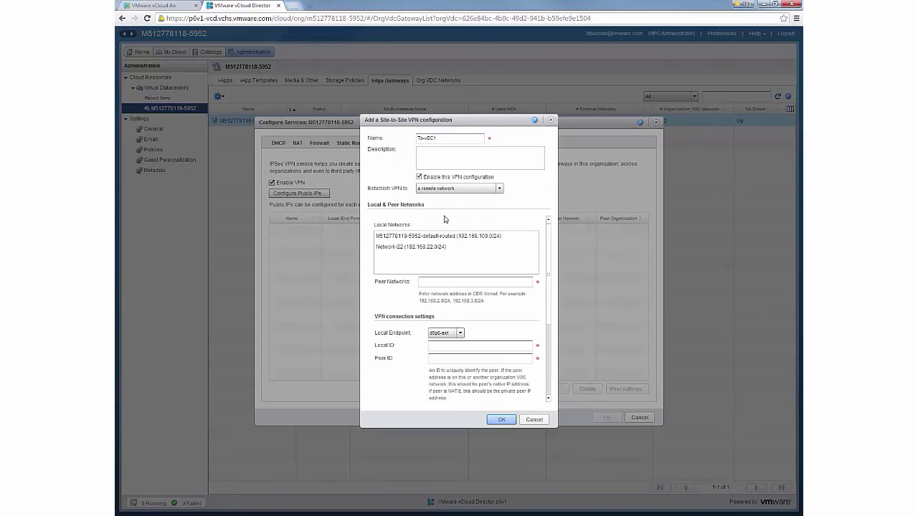
Choose Network-22 as the local network and enter 192.168.11.0/24 as the peer network of the To-vDC1 VPN
{"action": "left_click", "coordinate": [419, 247]}
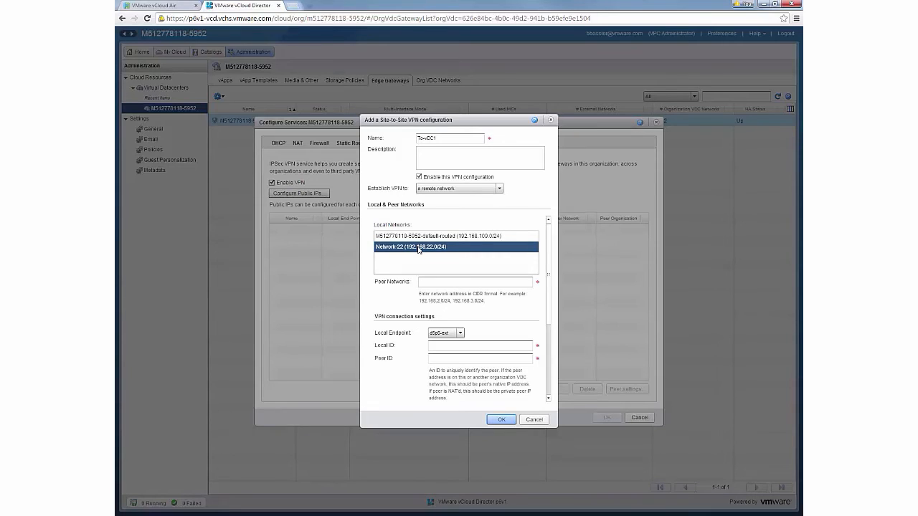
{"action": "left_click", "coordinate": [433, 282]}
{"action": "type", "text": "192.168.11.0/24"}
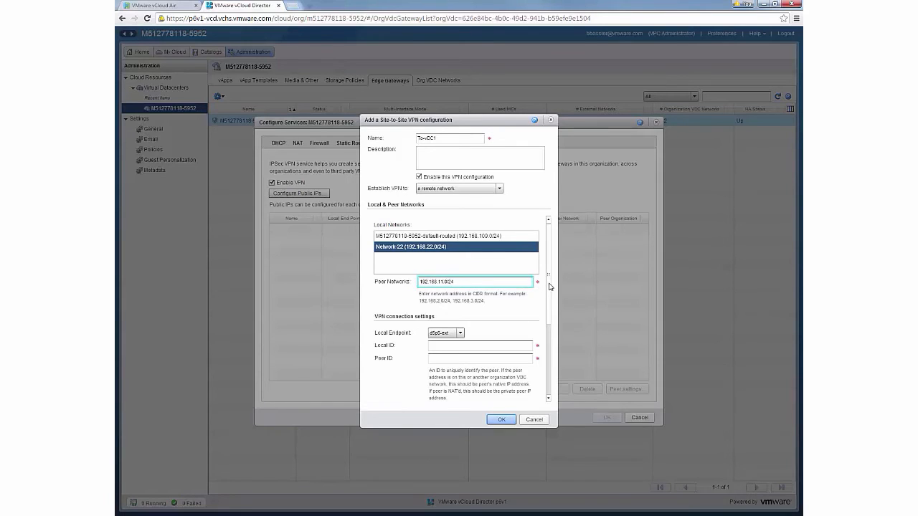
Copy the local ID 23.92.255.62 from the To-vDC2 configuration and paste it as the peer ID and peer IP of To-vDC1
{"action": "scroll", "coordinate": [550, 287], "scroll_direction": "down", "scroll_amount": 2}
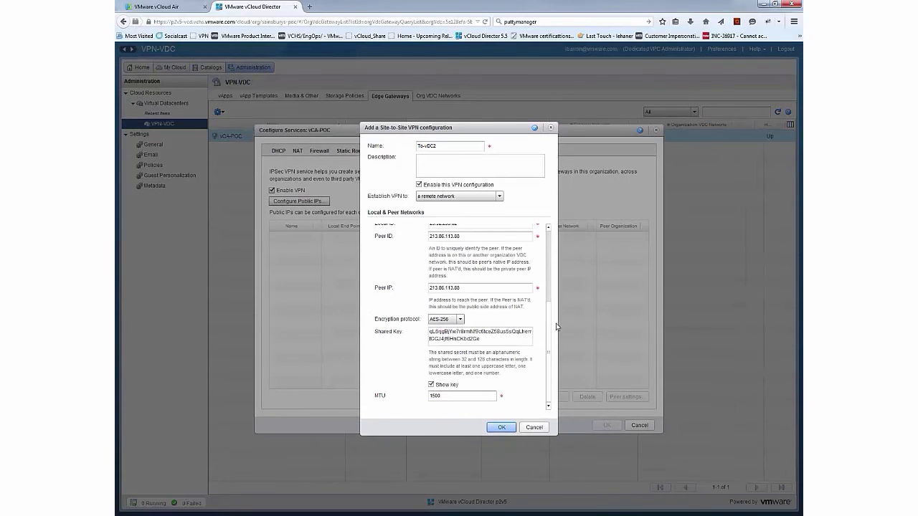
{"action": "scroll", "coordinate": [552, 268], "scroll_direction": "up", "scroll_amount": 3}
{"action": "left_click_drag", "start_coordinate": [462, 354], "coordinate": [415, 354]}
{"action": "key", "text": "ctrl+c"}
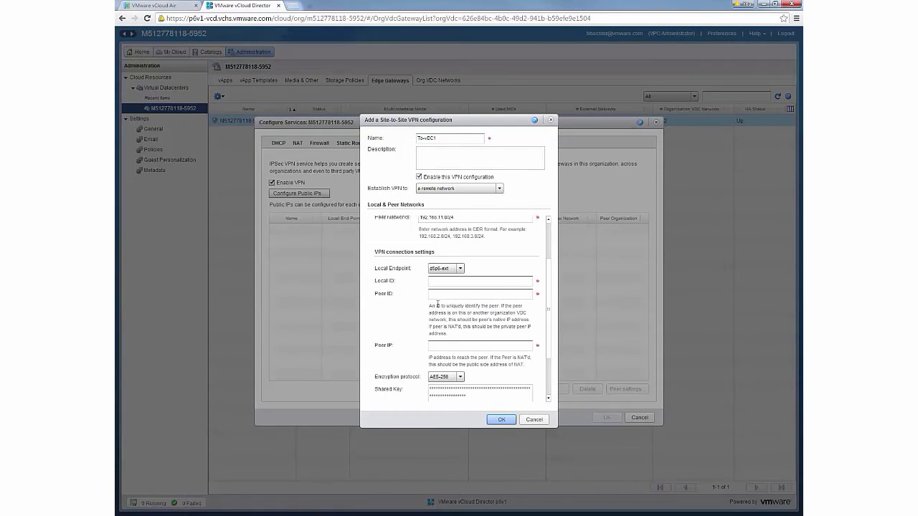
{"action": "left_click", "coordinate": [440, 295]}
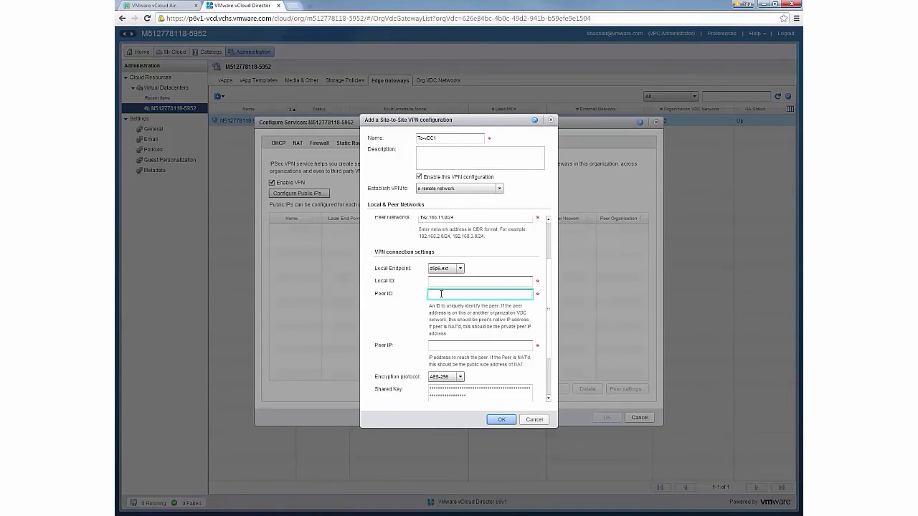
{"action": "key", "text": "ctrl+v"}
{"action": "left_click", "coordinate": [438, 345]}
{"action": "key", "text": "ctrl+v"}
Copy the peer ID 213.86.113.88 from the To-vDC2 configuration and paste it as the local ID of To-vDC1
{"action": "left_click", "coordinate": [438, 282]}
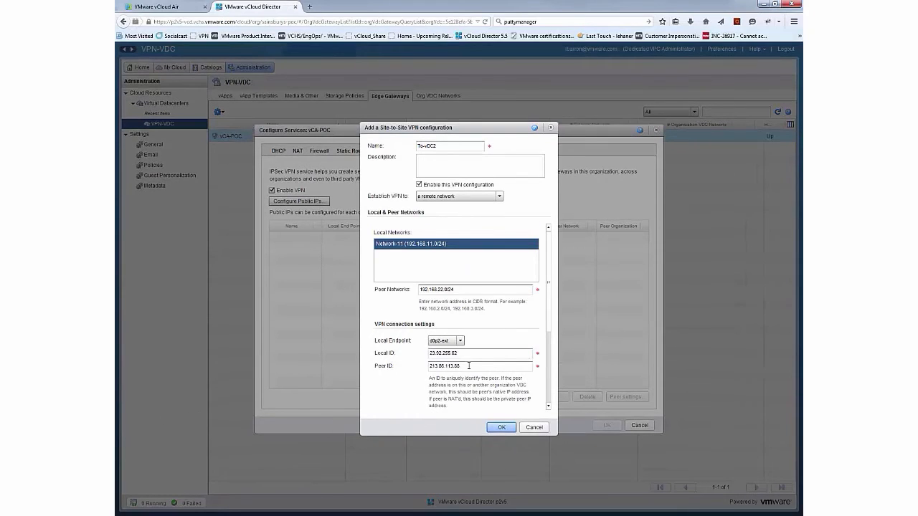
{"action": "left_click_drag", "start_coordinate": [469, 366], "coordinate": [423, 366]}
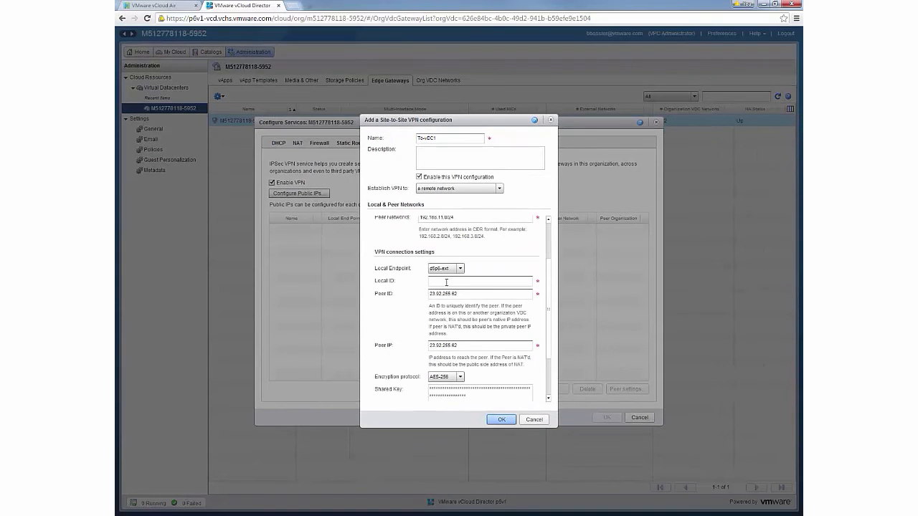
{"action": "type", "text": "213.86.113.88"}
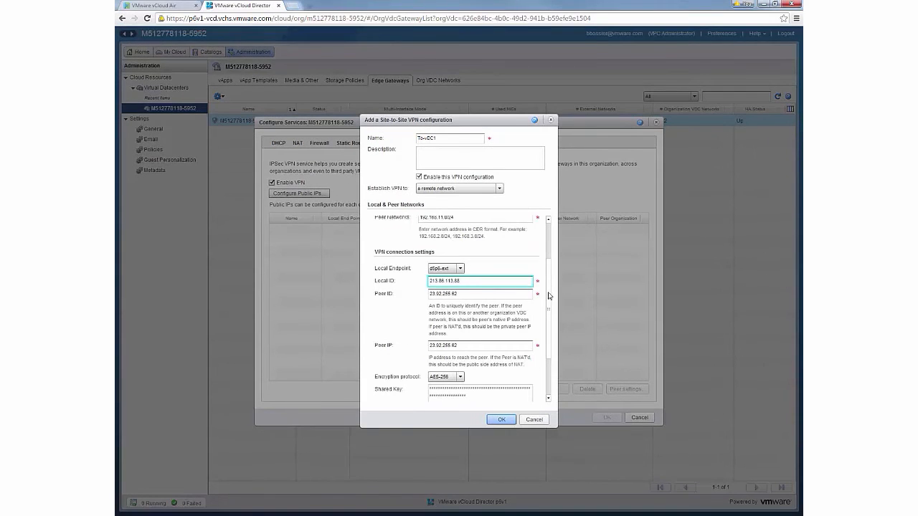
Copy the shared key from the To-vDC2 configuration, reveal the shared key of To-vDC1 and replace it with the copied key
{"action": "scroll", "coordinate": [549, 295], "scroll_direction": "down", "scroll_amount": 3}
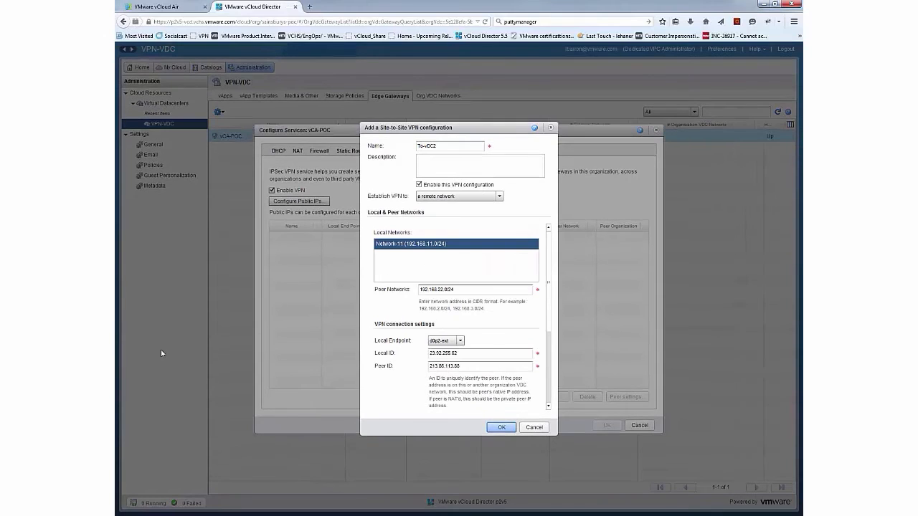
{"action": "scroll", "coordinate": [551, 388], "scroll_direction": "down", "scroll_amount": 4}
{"action": "scroll", "coordinate": [551, 387], "scroll_direction": "down", "scroll_amount": 2}
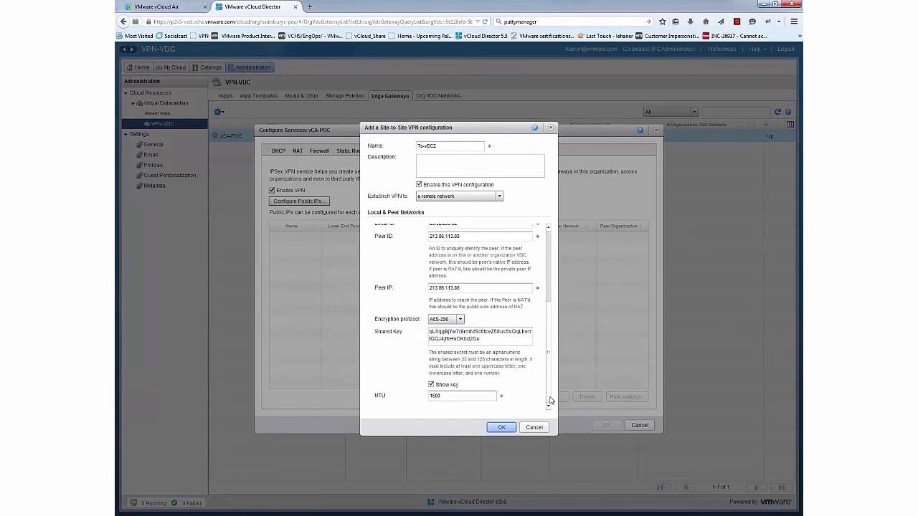
{"action": "left_click_drag", "start_coordinate": [428, 332], "coordinate": [473, 337]}
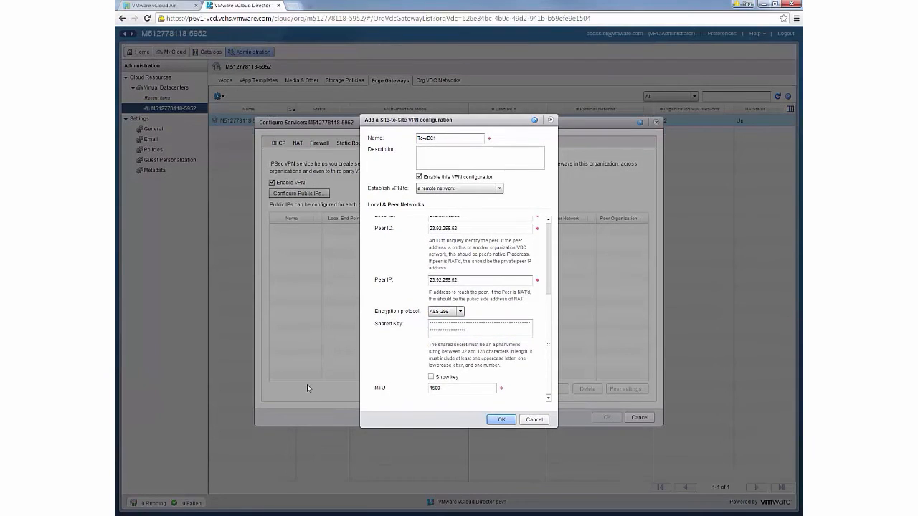
{"action": "left_click", "coordinate": [431, 377]}
{"action": "left_click", "coordinate": [453, 332]}
{"action": "key", "text": "ctrl+a"}
{"action": "key", "text": "Delete"}
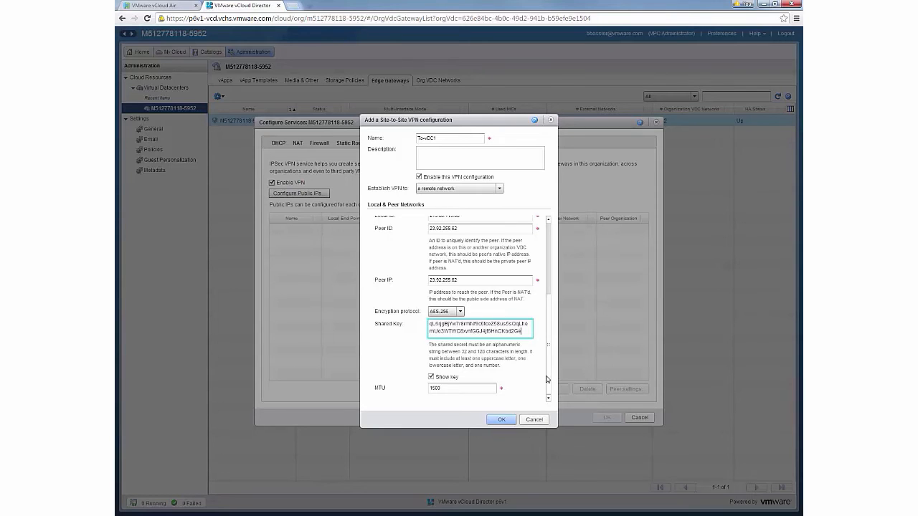
Save the To-vDC1 and To-vDC2 VPN configurations and apply the service changes on both edge gateways
{"action": "left_click", "coordinate": [502, 419]}
{"action": "left_click", "coordinate": [607, 418]}
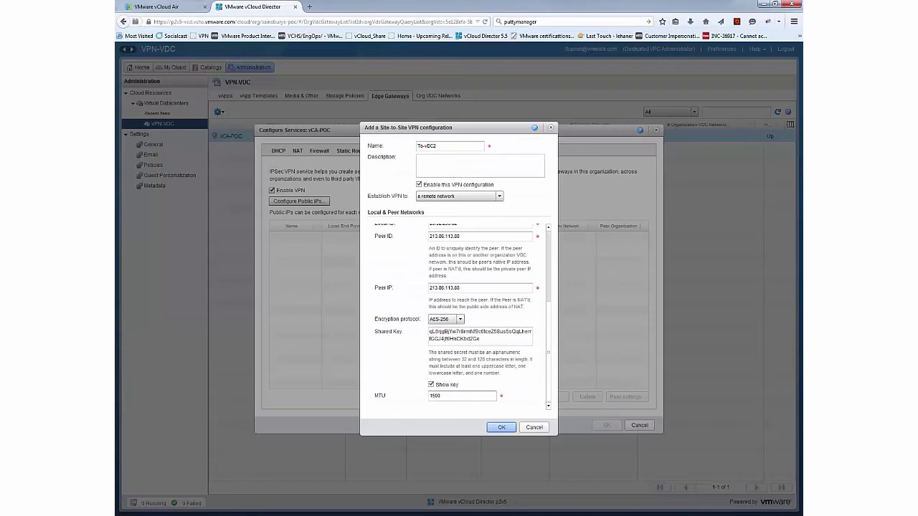
{"action": "left_click", "coordinate": [501, 427]}
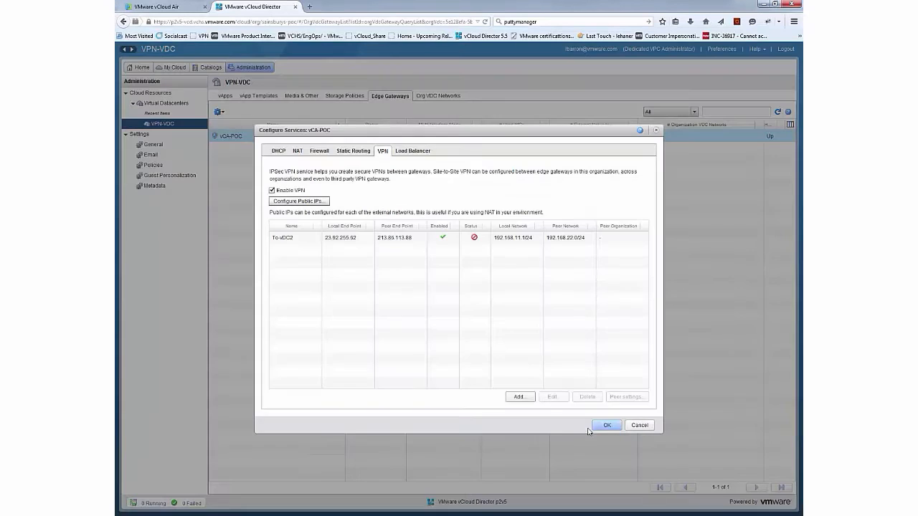
{"action": "left_click", "coordinate": [606, 425]}
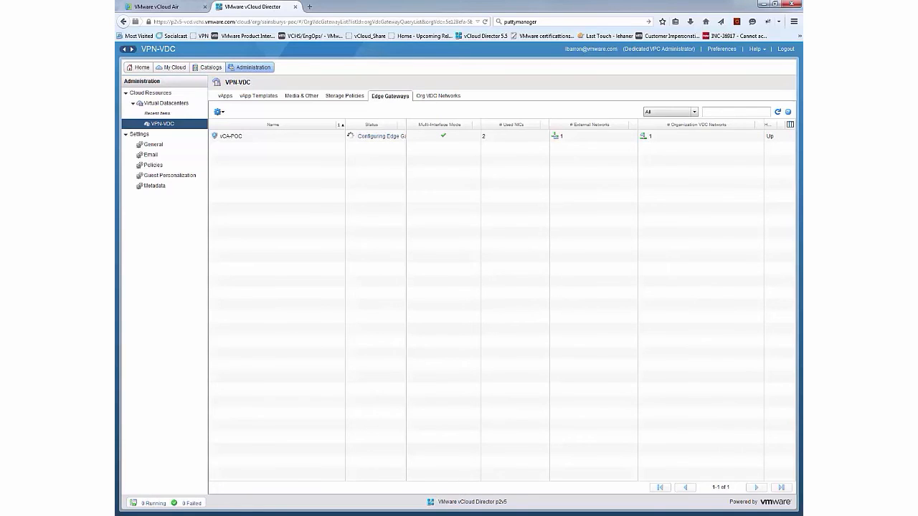
Switch to PuTTY Manager and ping 192.168.22.22 from the vDC1 VM
{"action": "key", "text": "alt+Tab"}
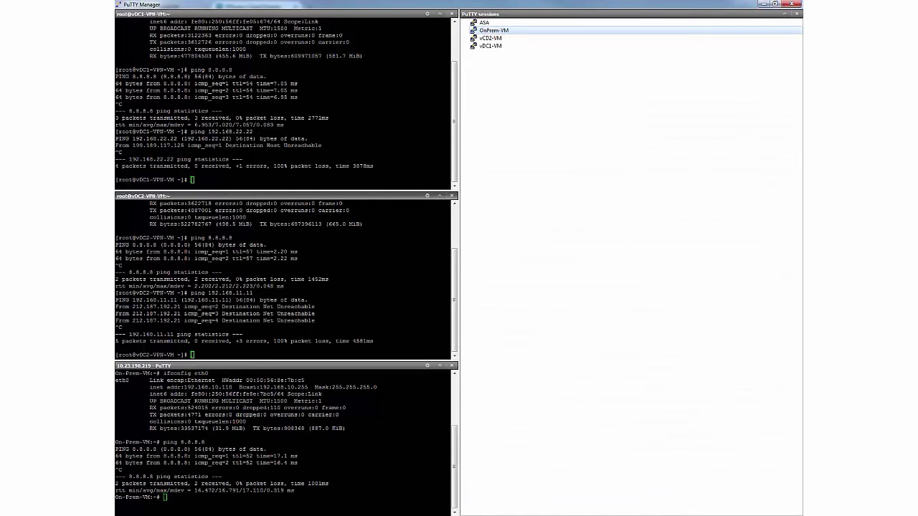
{"action": "left_click", "coordinate": [192, 180]}
{"action": "type", "text": "ping 192.168.22.22"}
{"action": "key", "text": "Return"}
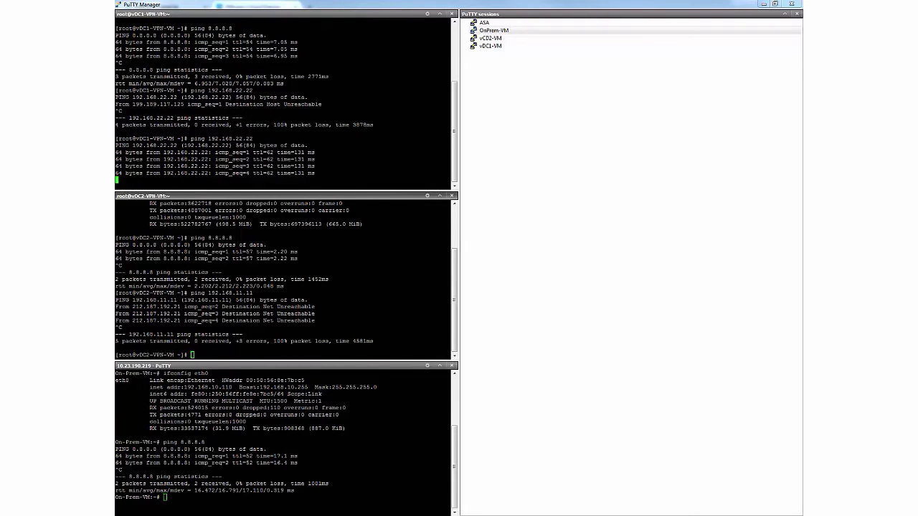
Ping 192.168.11.11 from the vDC2 VM, and stop the pings running in both VM sessions
{"action": "type", "text": "ping"}
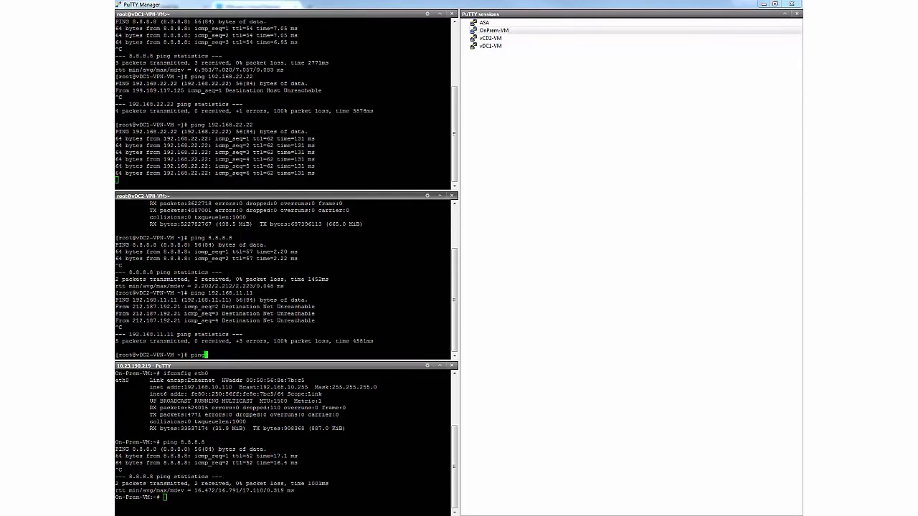
{"action": "type", "text": " 192.168.11.11"}
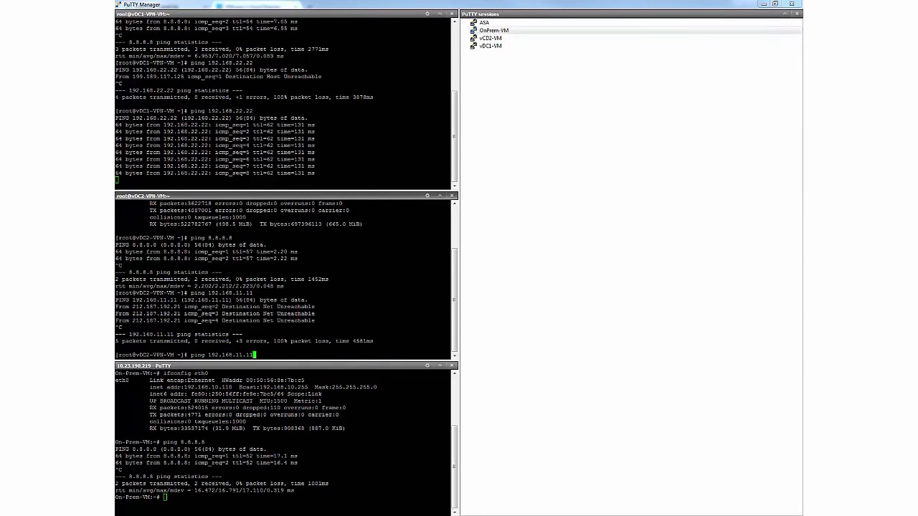
{"action": "key", "text": "Return"}
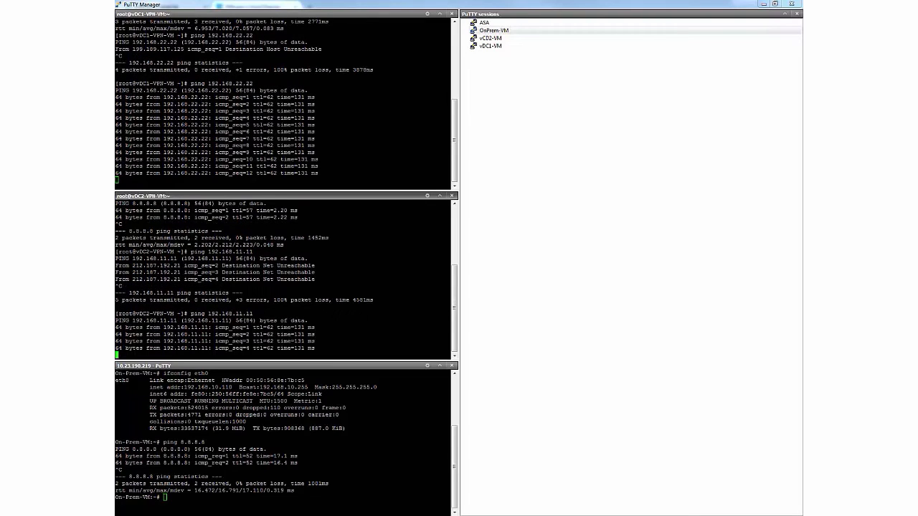
{"action": "key", "text": "ctrl+c"}
{"action": "left_click", "coordinate": [193, 179]}
{"action": "key", "text": "ctrl+c"}
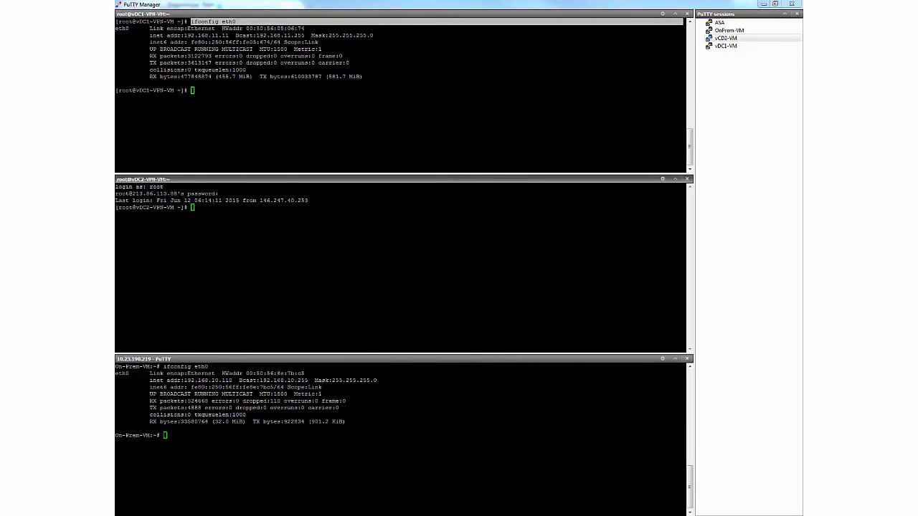
Close the vDC2 VM session and test a ping from the vDC1 VM to the on-premises VM at 192.168.10.110
{"action": "left_click", "coordinate": [192, 91]}
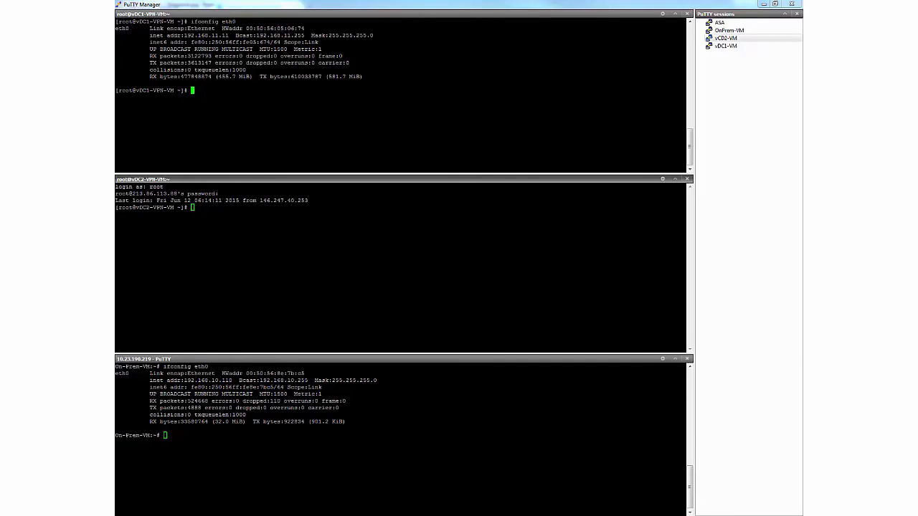
{"action": "left_click", "coordinate": [687, 179]}
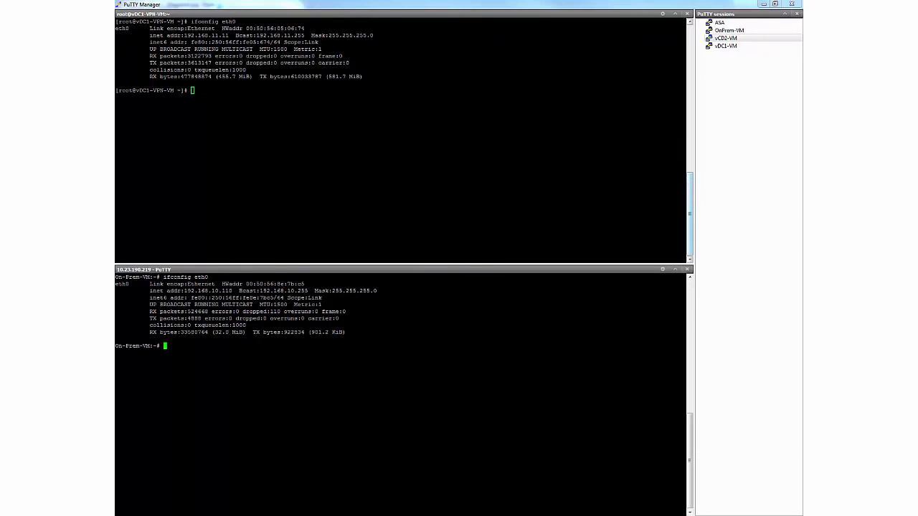
{"action": "left_click", "coordinate": [192, 90]}
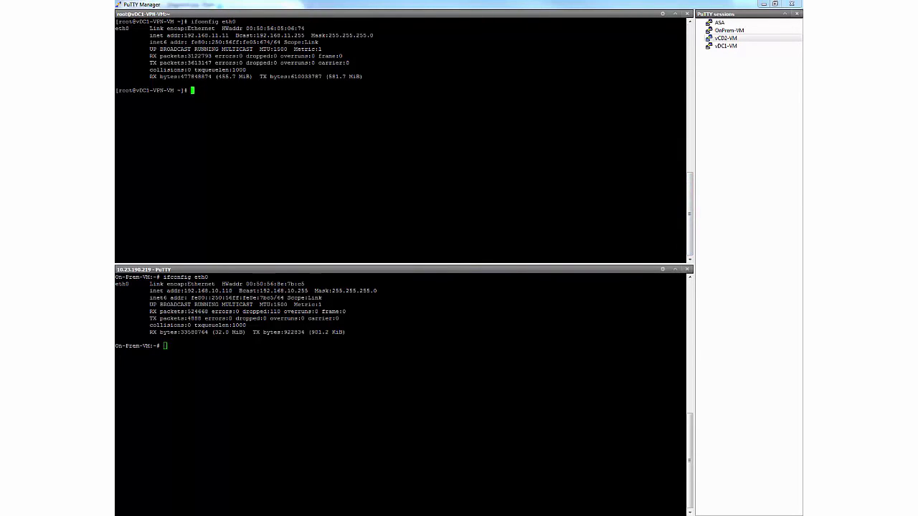
{"action": "type", "text": "ping"}
{"action": "double_click", "coordinate": [208, 292]}
{"action": "left_click", "coordinate": [210, 91]}
{"action": "right_click", "coordinate": [209, 90]}
{"action": "key", "text": "Return"}
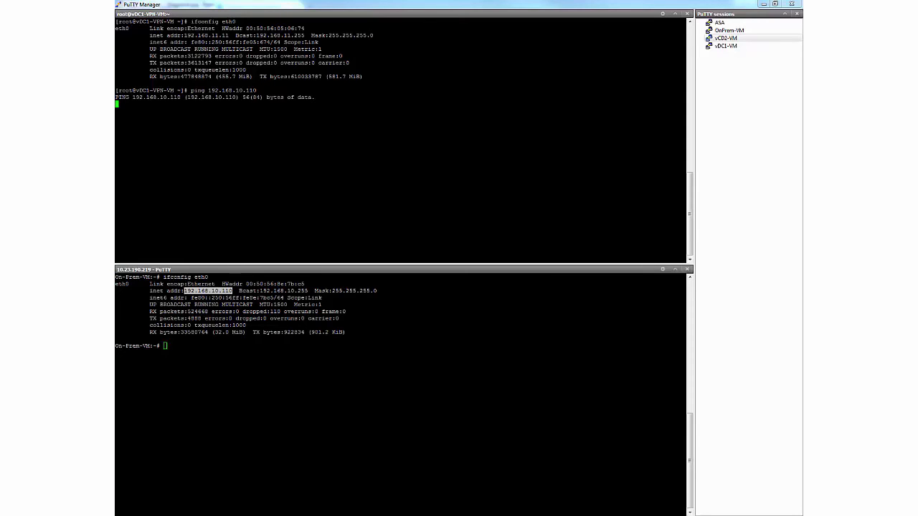
{"action": "key", "text": "ctrl+c"}
Test a ping from the on-premises VM to 192.168.11.11 and stop it
{"action": "left_click", "coordinate": [227, 332]}
{"action": "type", "text": "ping 192.168.11.11"}
{"action": "key", "text": "Return"}
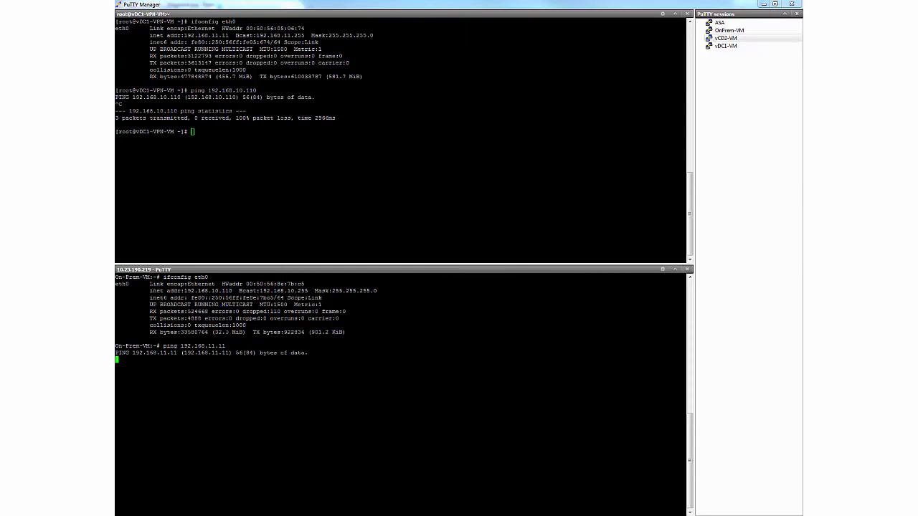
{"action": "key", "text": "ctrl+c"}
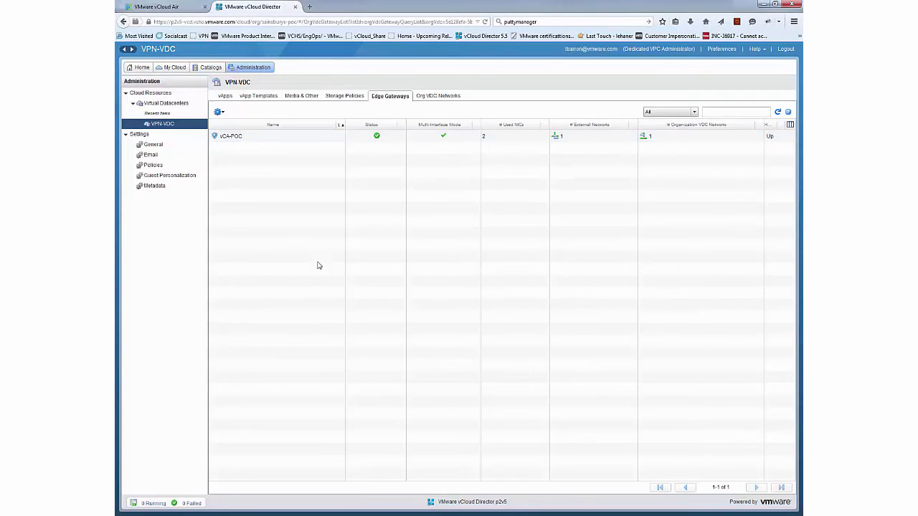
Back in vCloud Director, open the VPN services of vCA-POC and copy the d0p2-ext IP address from the public IP settings
{"action": "right_click", "coordinate": [269, 138]}
{"action": "left_click", "coordinate": [300, 152]}
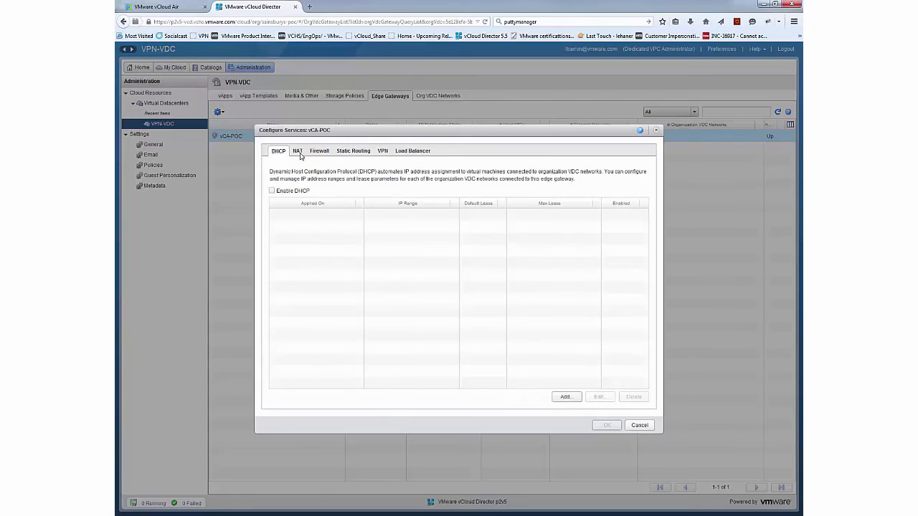
{"action": "left_click", "coordinate": [382, 151]}
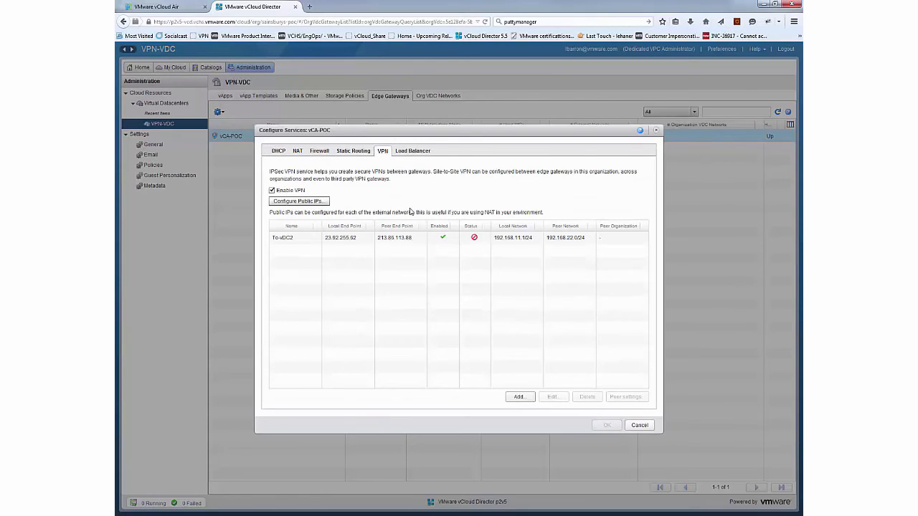
{"action": "left_click", "coordinate": [307, 204]}
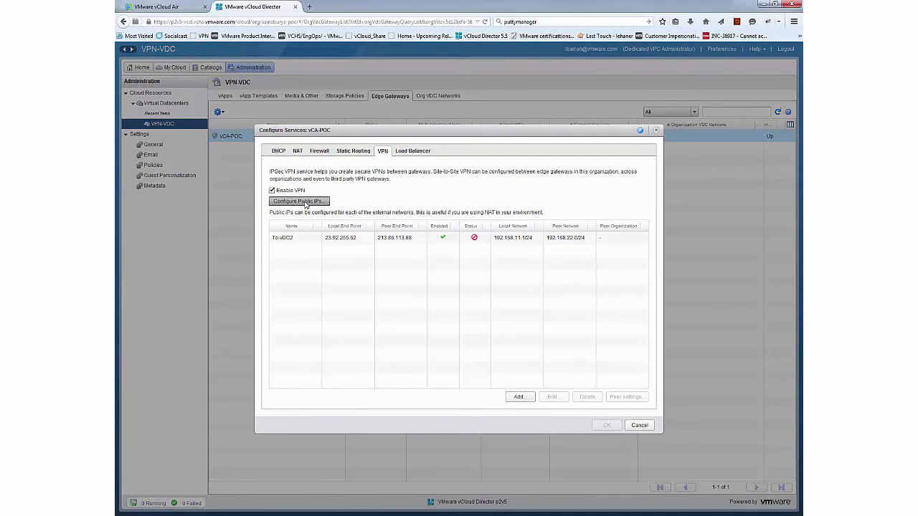
{"action": "left_click_drag", "start_coordinate": [465, 237], "coordinate": [431, 238]}
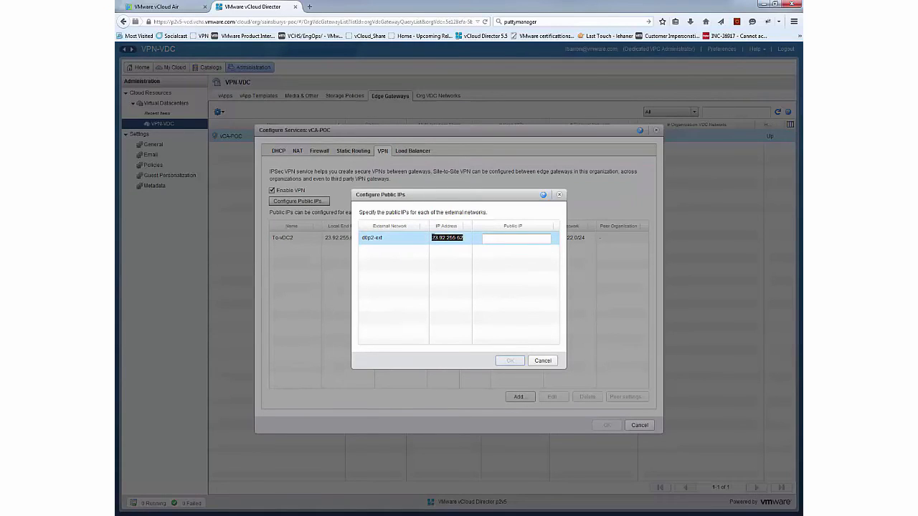
{"action": "left_click", "coordinate": [539, 362]}
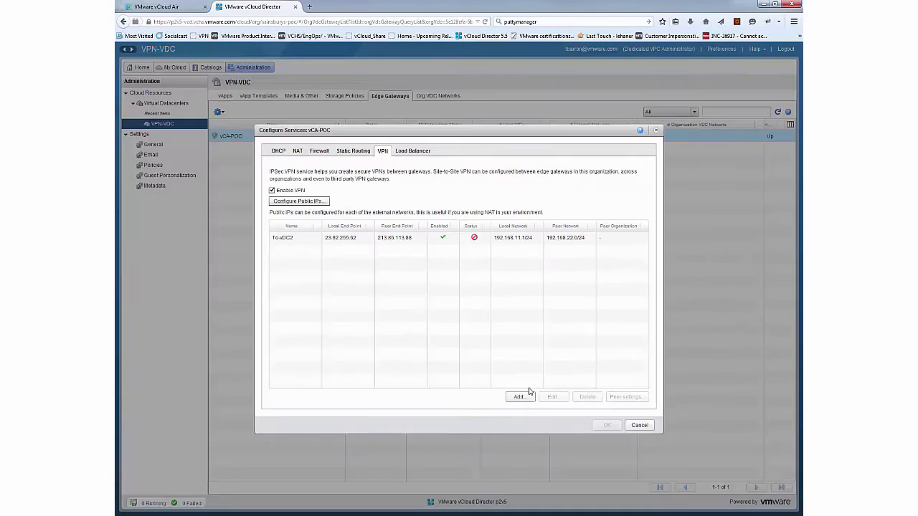
Add a site-to-site VPN configuration named To-ASA to a remote network, with Network-11 as the local network
{"action": "left_click", "coordinate": [519, 396]}
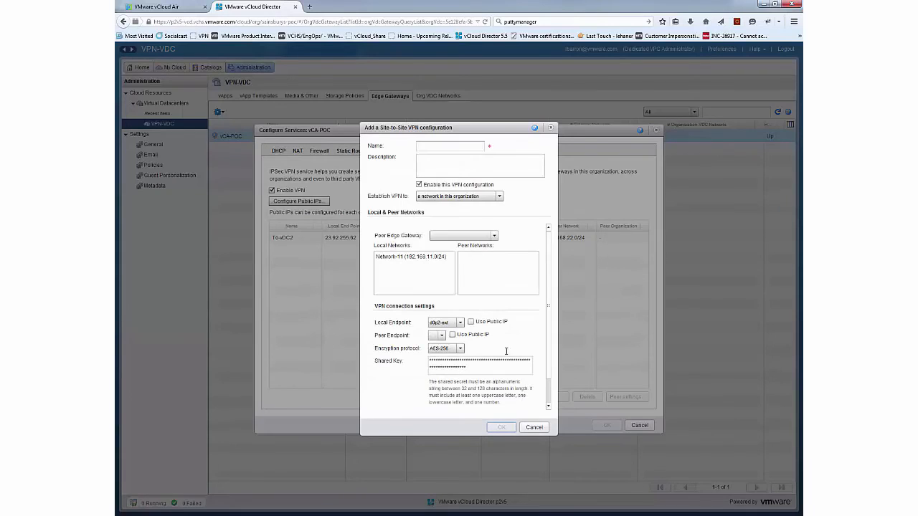
{"action": "left_click", "coordinate": [434, 148]}
{"action": "type", "text": "T"}
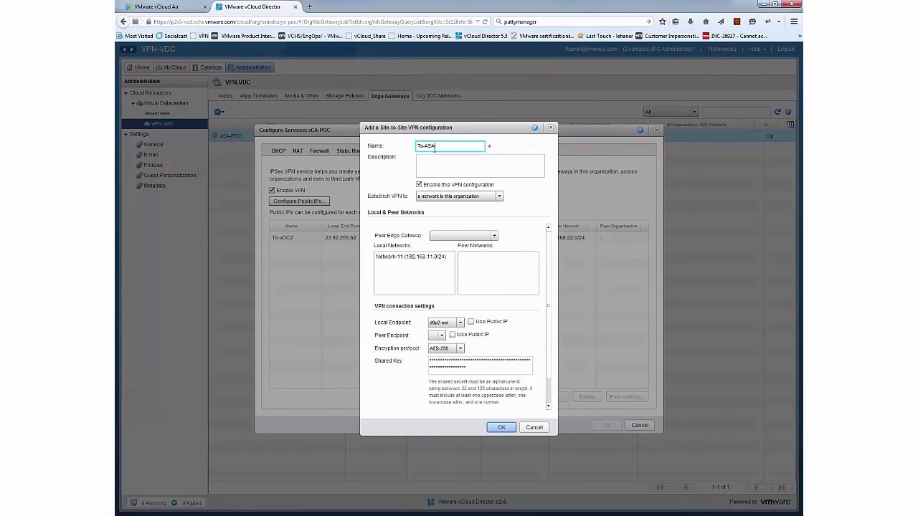
{"action": "type", "text": "o-ASA"}
{"action": "left_click", "coordinate": [449, 197]}
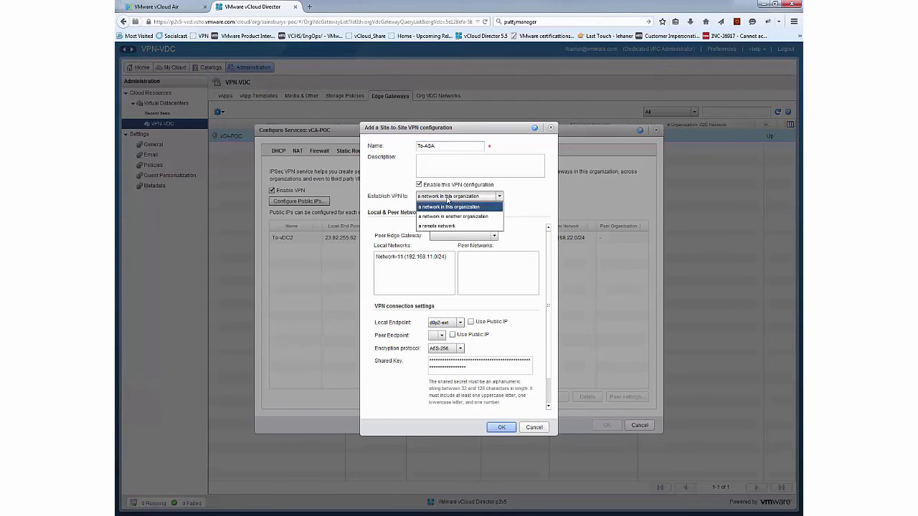
{"action": "left_click", "coordinate": [457, 226]}
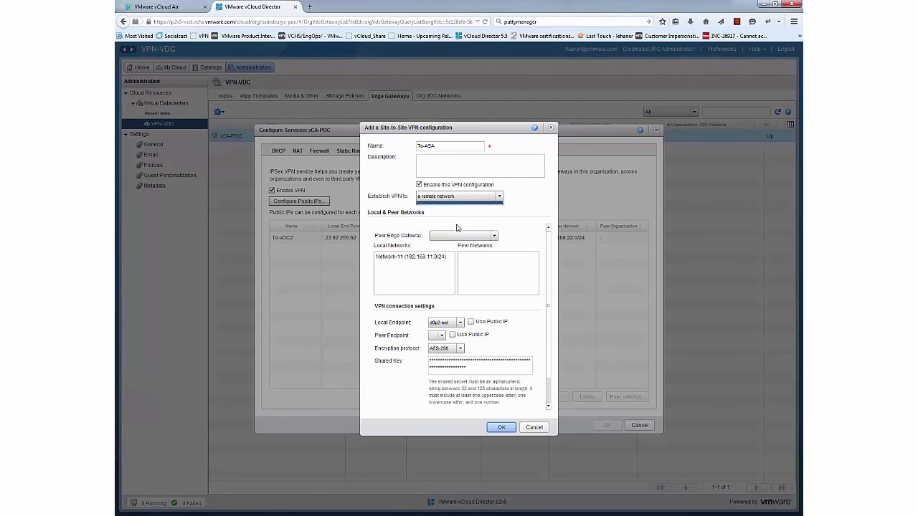
{"action": "left_click", "coordinate": [404, 245]}
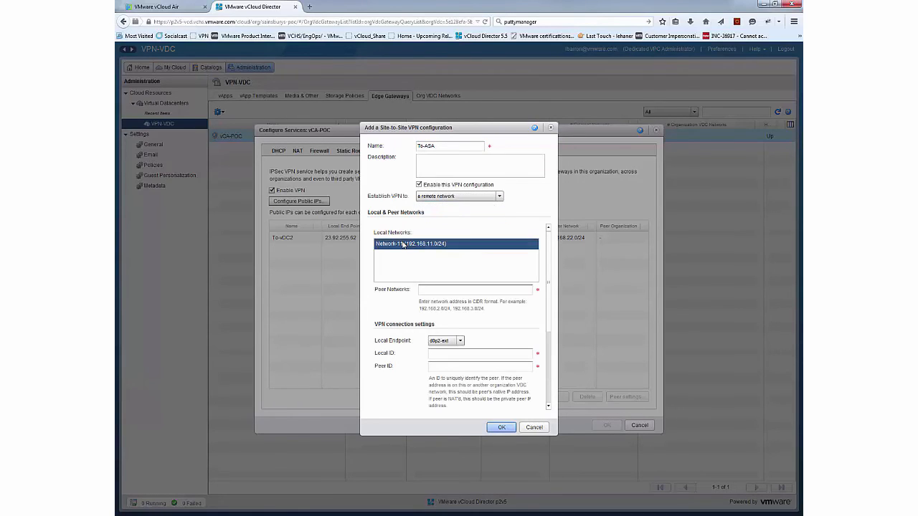
Set the To-ASA peer network to 192.168.10.0/24 and paste the copied address 23.92.255.62 as the local ID
{"action": "left_click", "coordinate": [430, 291]}
{"action": "type", "text": "192"}
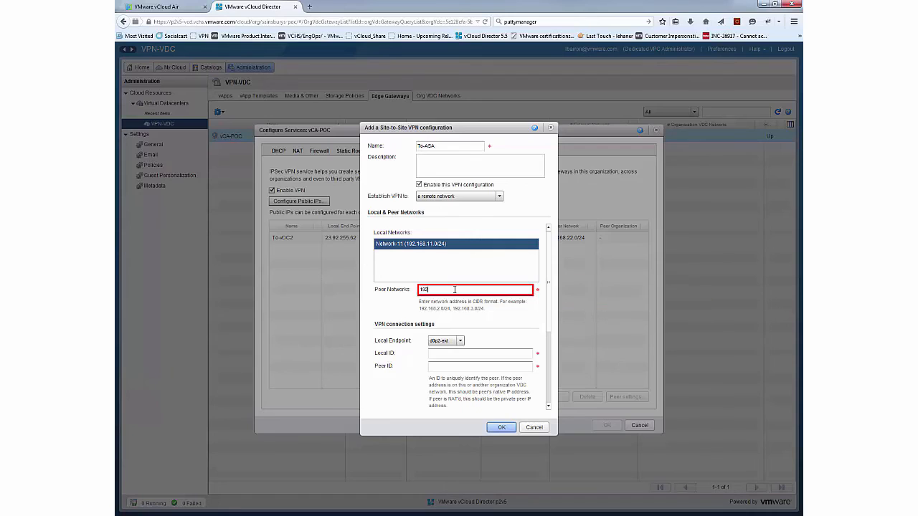
{"action": "type", "text": ".168.10.0/24"}
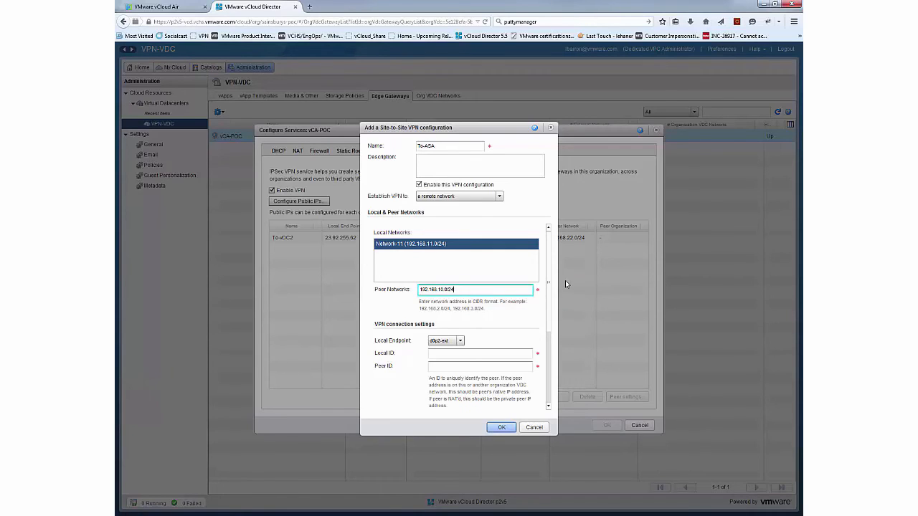
{"action": "left_click_drag", "start_coordinate": [549, 285], "coordinate": [550, 324]}
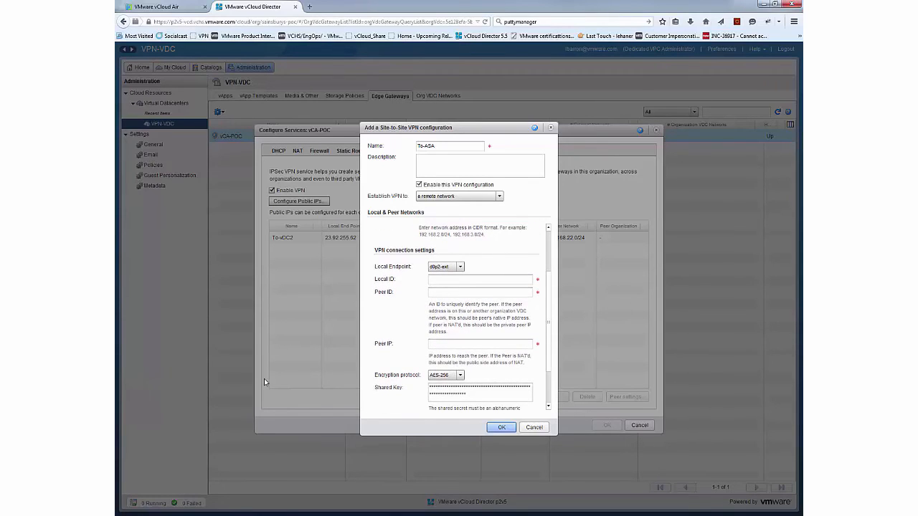
{"action": "left_click", "coordinate": [456, 280]}
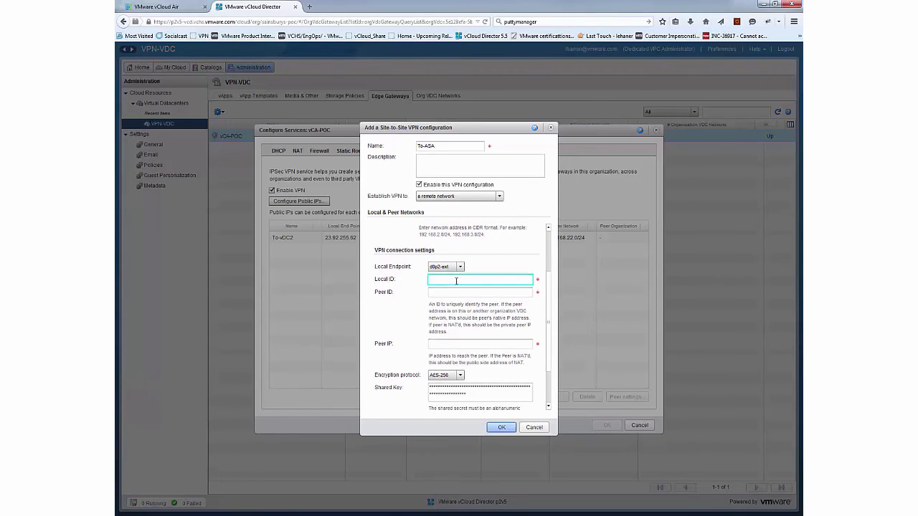
{"action": "key", "text": "ctrl+v"}
{"action": "left_click_drag", "start_coordinate": [549, 293], "coordinate": [551, 311]}
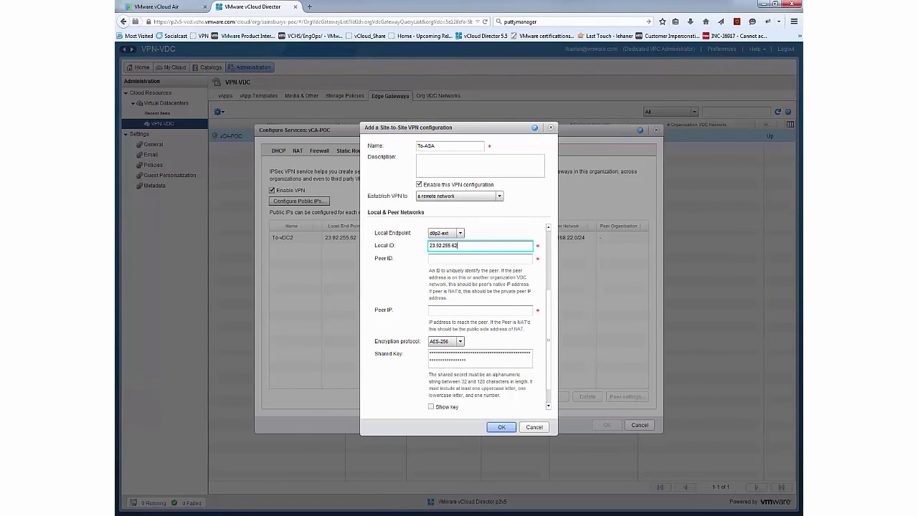
Switch to the network diagram in Paint and underline the on-premises addresses 146.247.40.242 and 10.23.190.217 in red
{"action": "key", "text": "alt+Tab"}
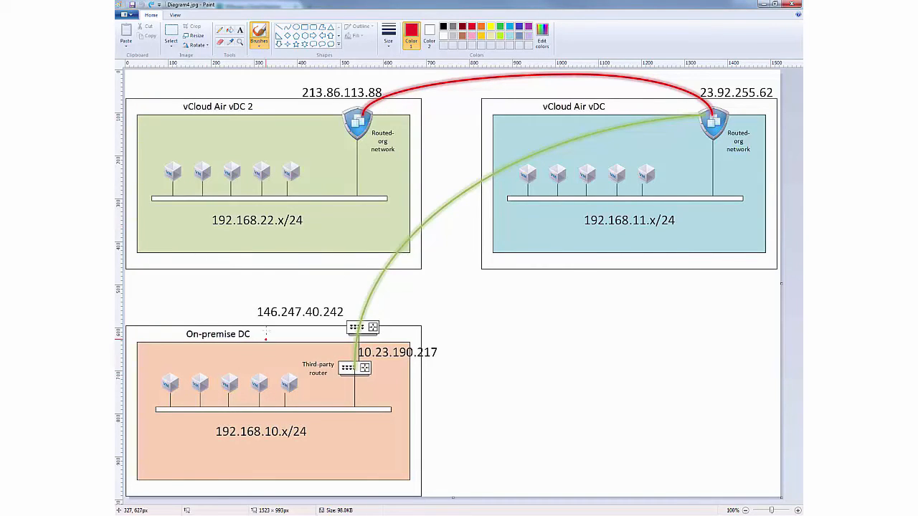
{"action": "left_click_drag", "start_coordinate": [259, 321], "coordinate": [343, 323]}
{"action": "left_click_drag", "start_coordinate": [360, 361], "coordinate": [436, 362]}
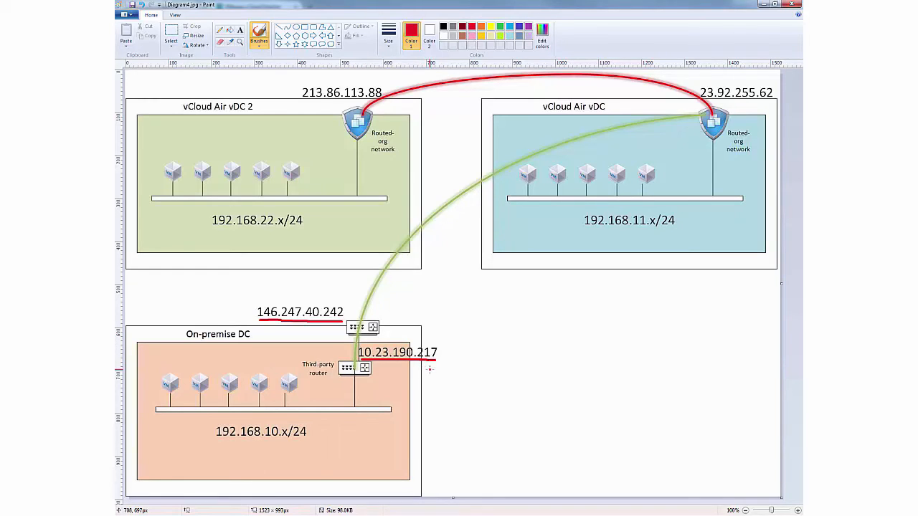
{"action": "left_click_drag", "start_coordinate": [444, 353], "coordinate": [469, 360]}
{"action": "left_click_drag", "start_coordinate": [454, 4], "coordinate": [114, 4]}
In the To-ASA configuration, set the peer ID to 10.23.190.217 and the peer IP to 146.247.40.242
{"action": "left_click", "coordinate": [439, 259]}
{"action": "type", "text": "10.20.190.217"}
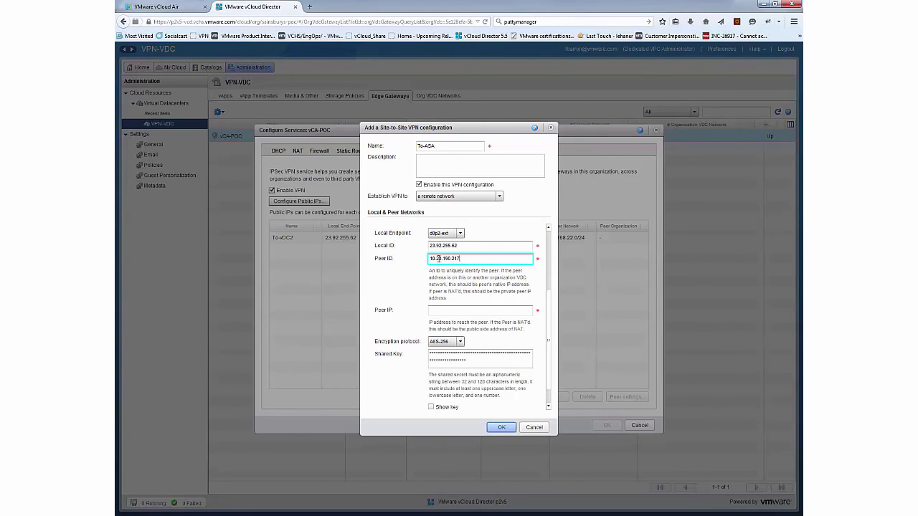
{"action": "left_click", "coordinate": [448, 313]}
{"action": "type", "text": "14"}
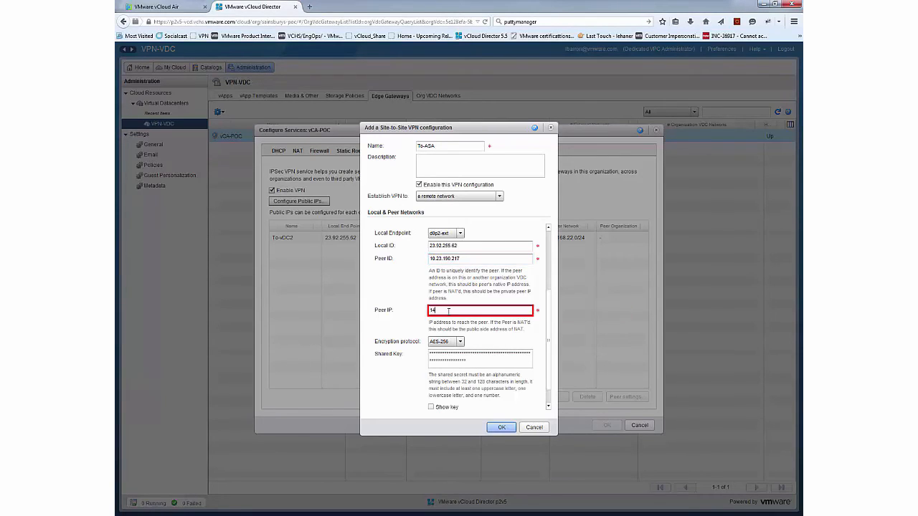
{"action": "type", "text": "6.247.70.242"}
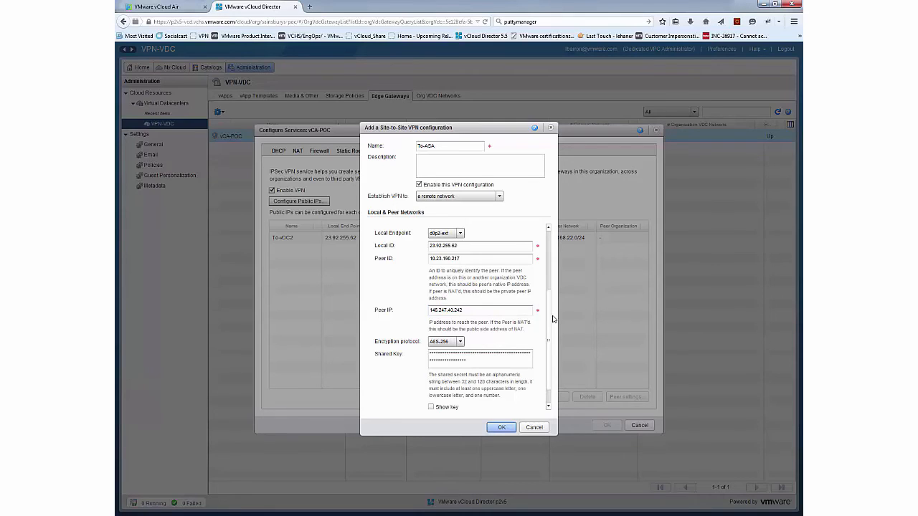
Reveal the shared key of the To-ASA configuration in its field
{"action": "scroll", "coordinate": [549, 334], "scroll_direction": "down", "scroll_amount": 1}
{"action": "left_click", "coordinate": [432, 385]}
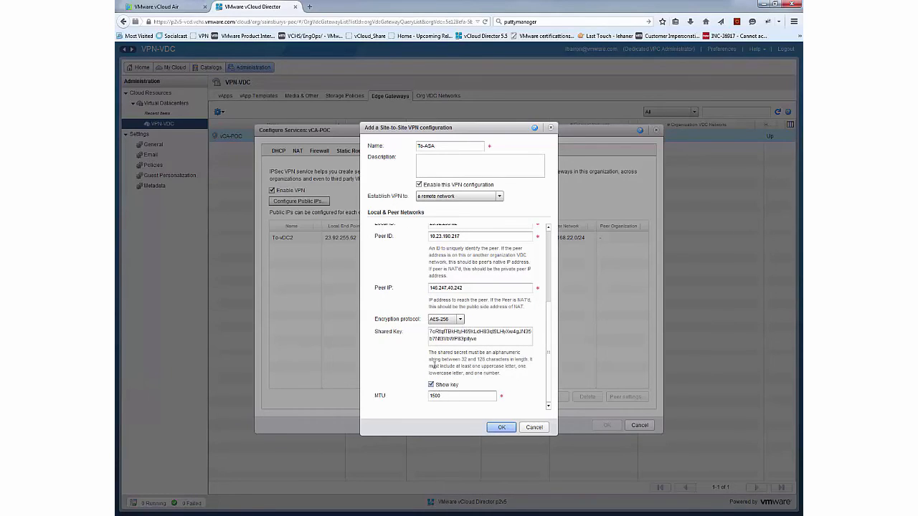
{"action": "left_click", "coordinate": [470, 338]}
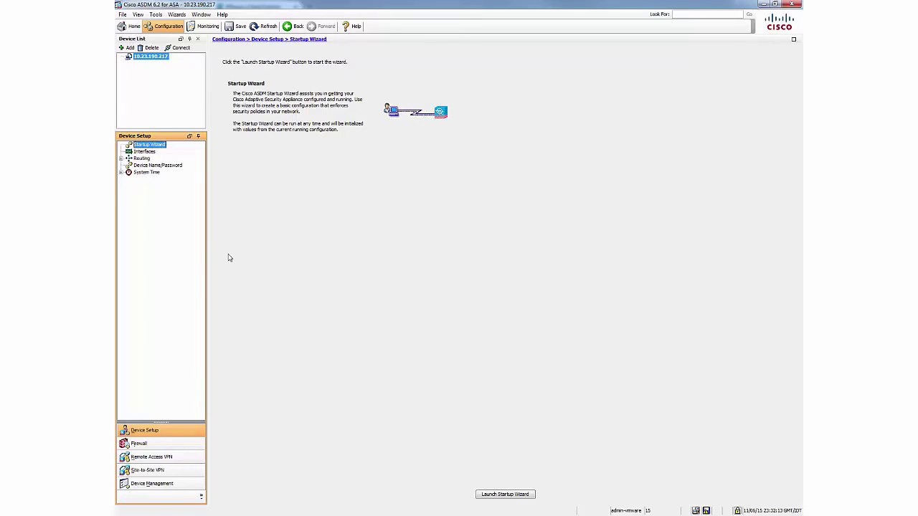
In Cisco ASDM, examine the IP addresses of the ASA's external and transit interfaces
{"action": "left_click", "coordinate": [145, 152]}
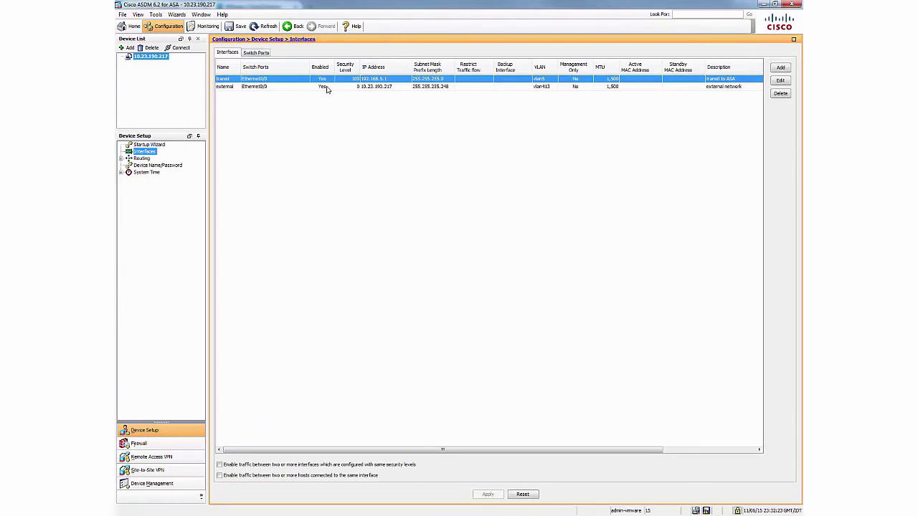
{"action": "left_click", "coordinate": [326, 87]}
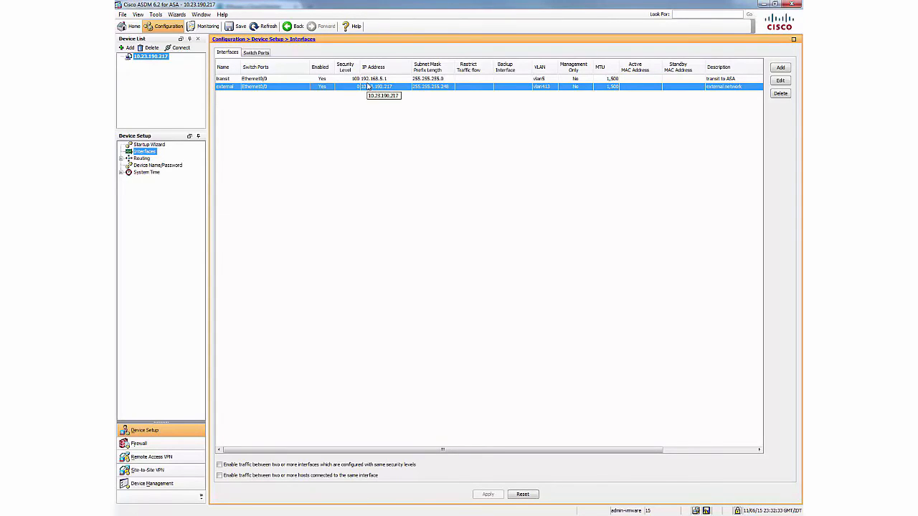
{"action": "left_click", "coordinate": [376, 79]}
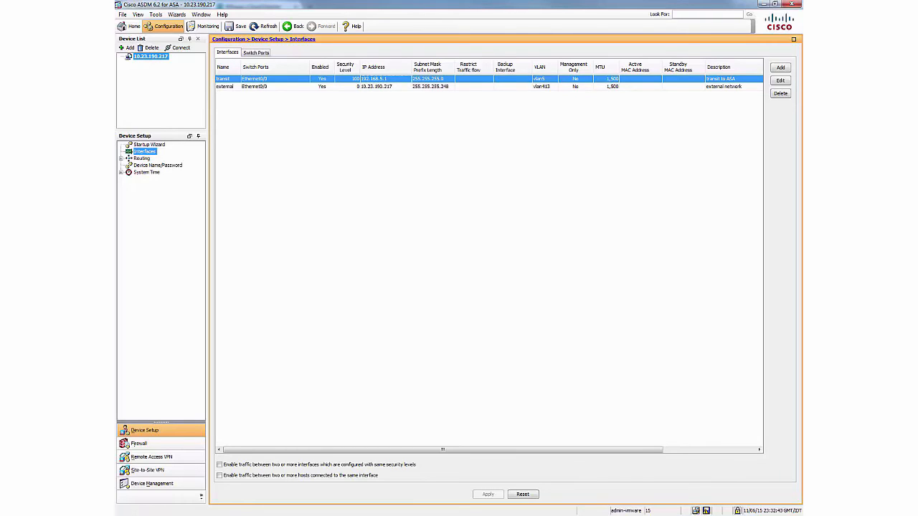
Switch to PuTTY Manager, open the ASA session and log in as admin-vmware with the account password
{"action": "key", "text": "alt+Tab"}
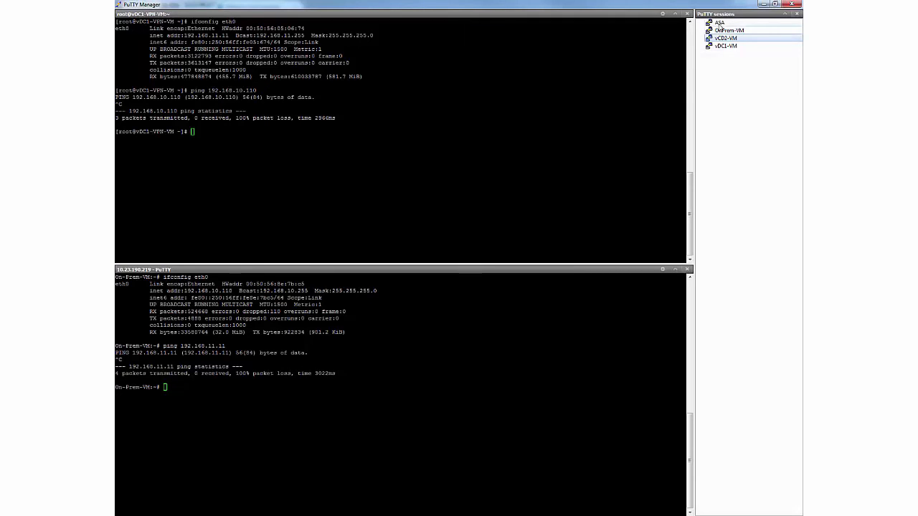
{"action": "left_click", "coordinate": [721, 23]}
{"action": "double_click", "coordinate": [720, 24]}
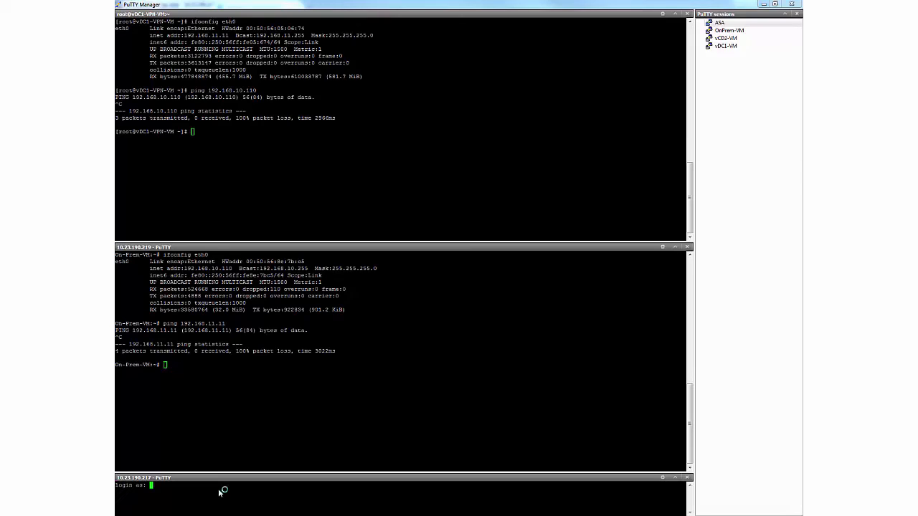
{"action": "type", "text": "admin-vmware"}
{"action": "key", "text": "Return"}
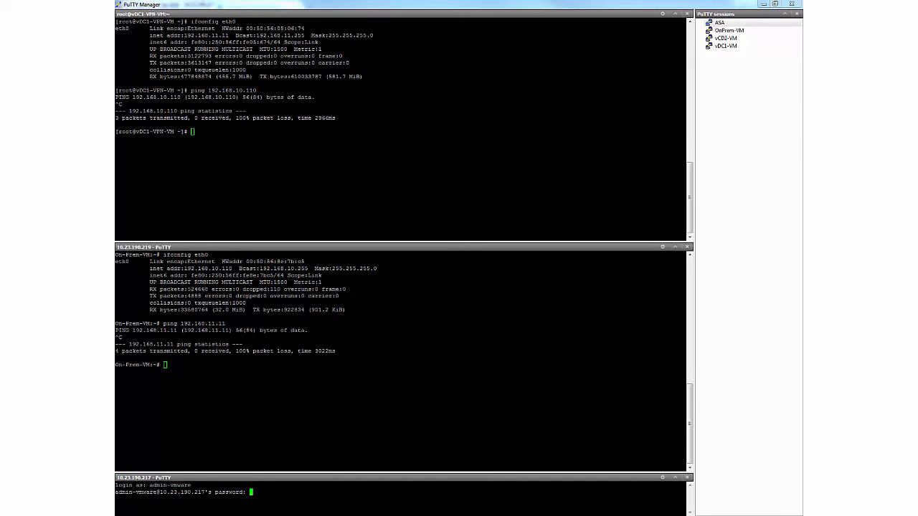
{"action": "key", "text": "Return"}
Enlarge the ASA session pane and enter privileged mode with the en command and the enable password
{"action": "left_click_drag", "start_coordinate": [244, 471], "coordinate": [264, 388]}
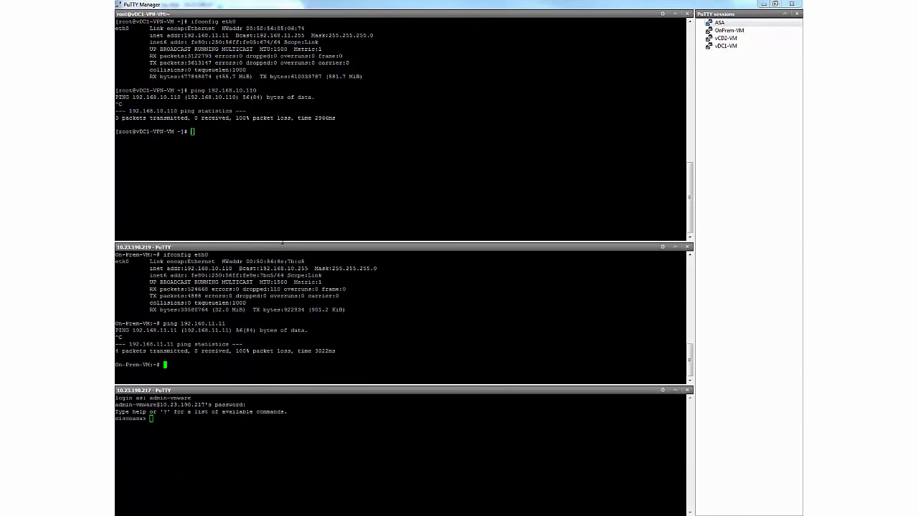
{"action": "left_click_drag", "start_coordinate": [282, 242], "coordinate": [297, 165]}
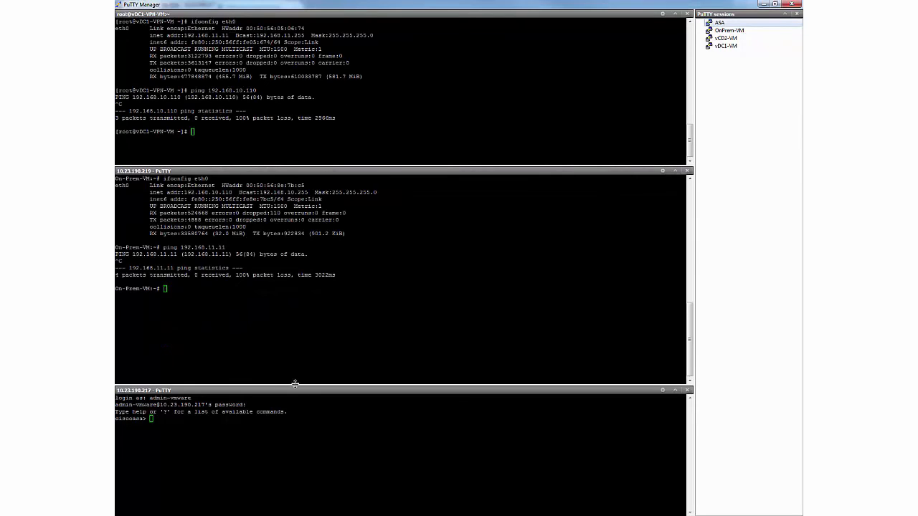
{"action": "left_click_drag", "start_coordinate": [294, 385], "coordinate": [317, 336]}
{"action": "type", "text": "en"}
{"action": "key", "text": "Return"}
{"action": "key", "text": "Return"}
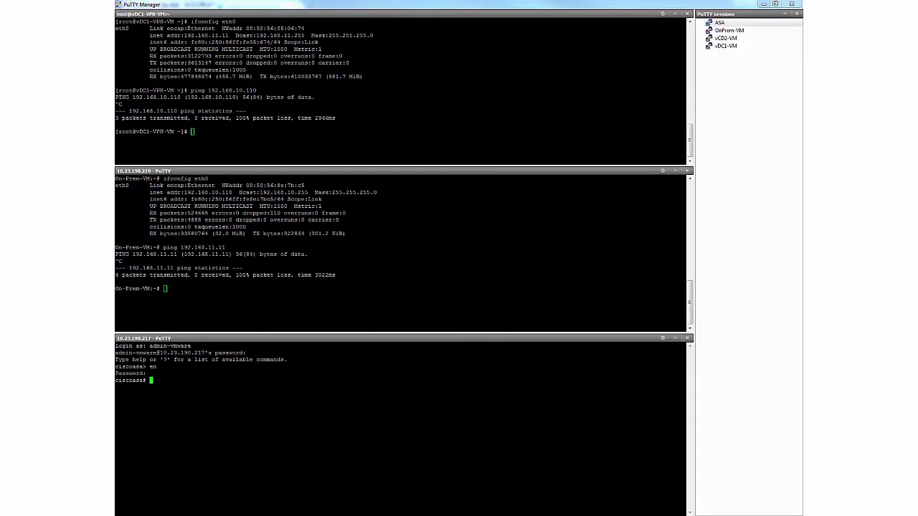
Test a ping from the ASA to the on-premises VM at 192.168.10.110 and check the replies
{"action": "type", "text": "ping 192.168.10.110"}
{"action": "key", "text": "Return"}
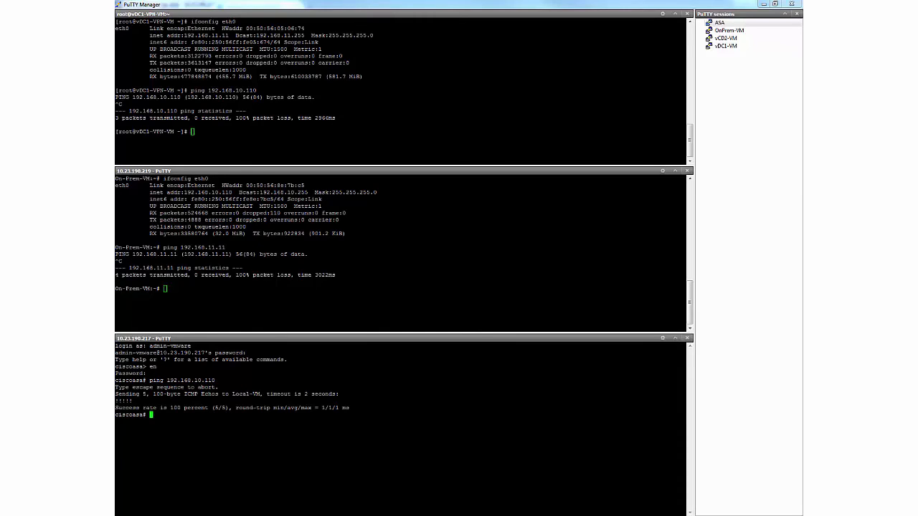
{"action": "triple_click", "coordinate": [138, 400]}
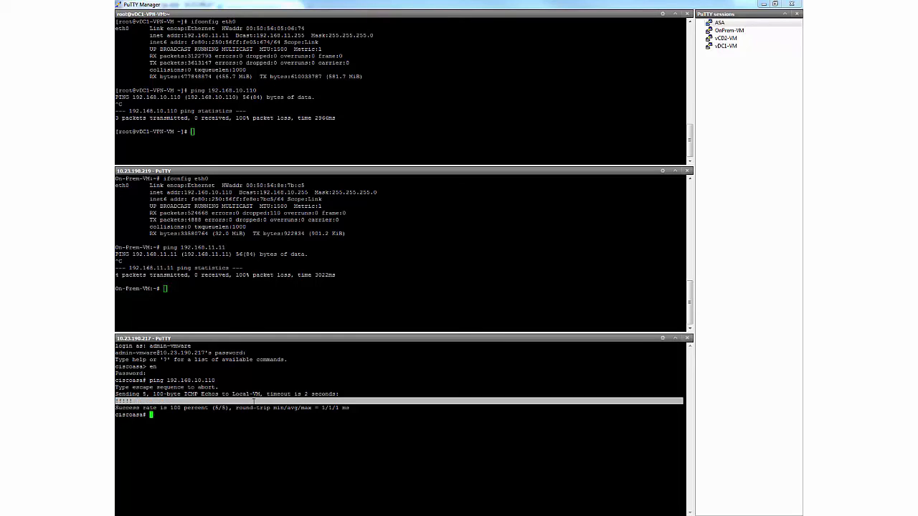
{"action": "left_click", "coordinate": [254, 402]}
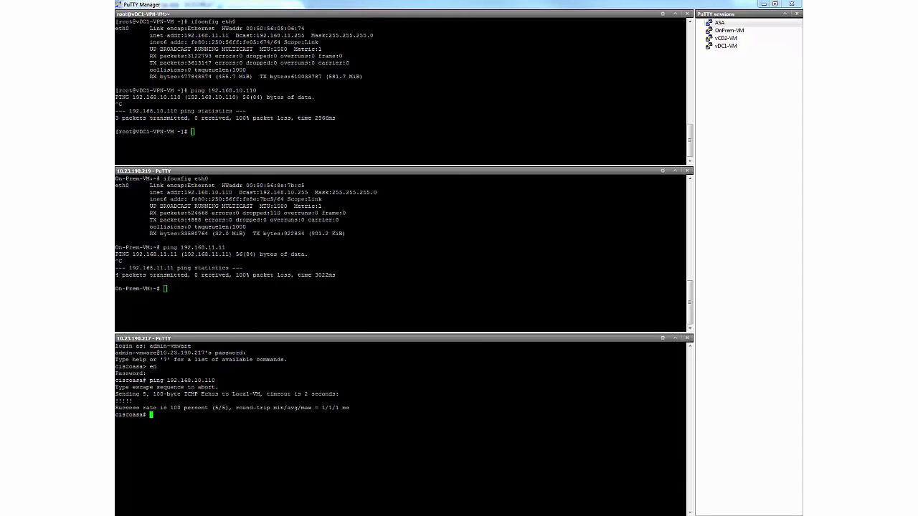
Back in Cisco ASDM, start a new IPsec site-to-site connection profile, with IPsec access allowed on the external interface
{"action": "key", "text": "alt+Tab"}
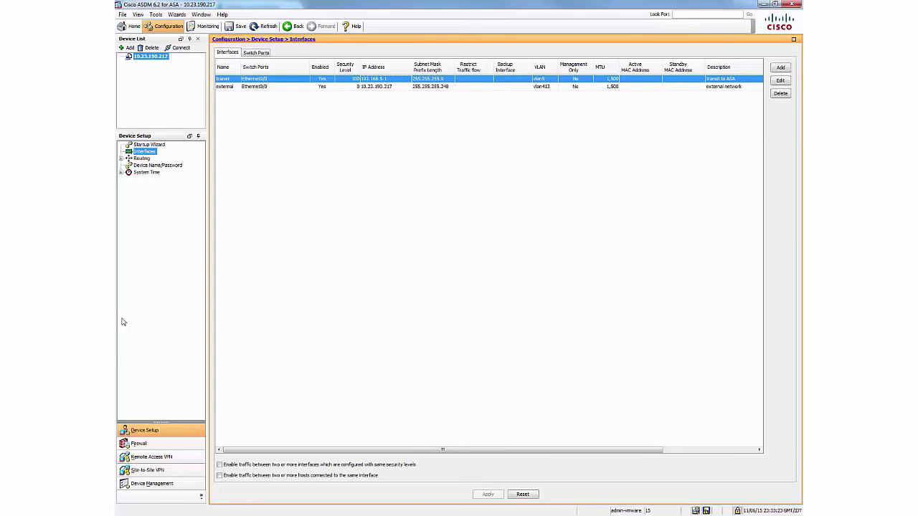
{"action": "left_click", "coordinate": [168, 474]}
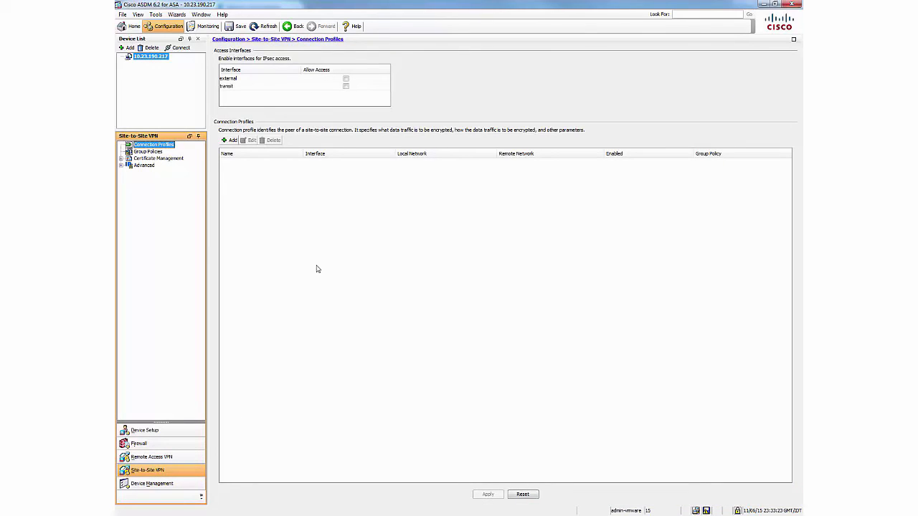
{"action": "left_click", "coordinate": [230, 141]}
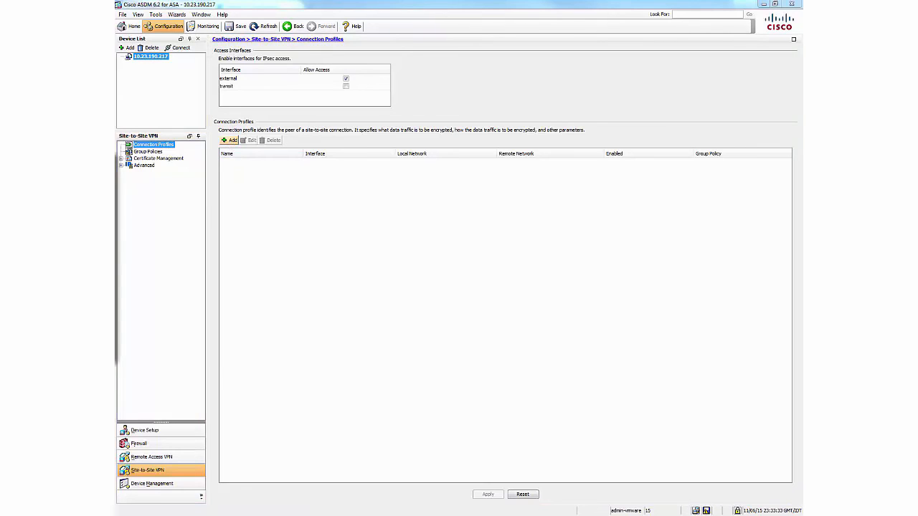
{"action": "left_click_drag", "start_coordinate": [348, 169], "coordinate": [507, 188]}
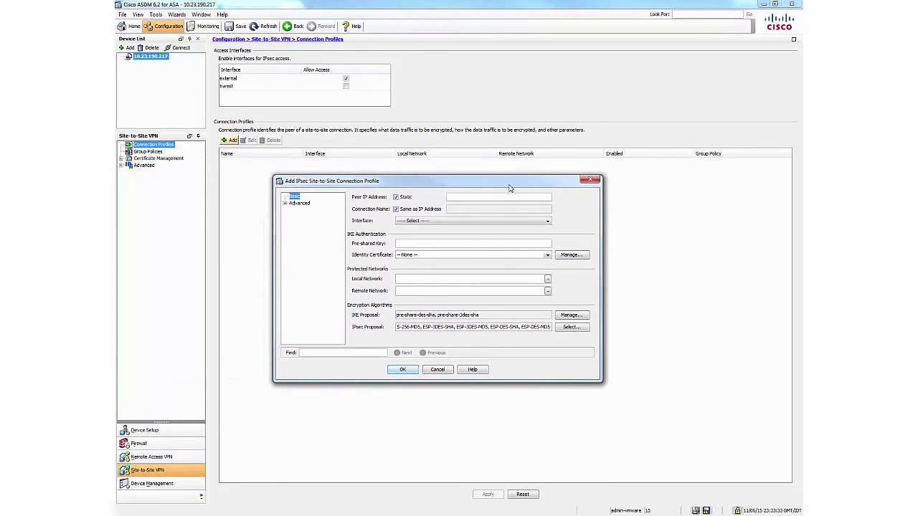
Set the connection profile's peer IP address to 23.92.255.62, copied from the To-ASA local ID, and its interface to external
{"action": "left_click", "coordinate": [494, 196]}
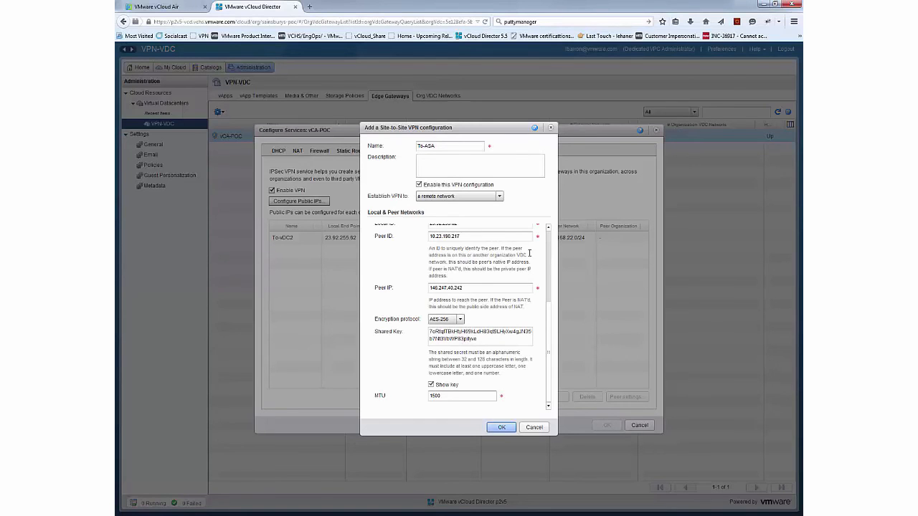
{"action": "scroll", "coordinate": [471, 356], "scroll_direction": "up", "scroll_amount": 3}
{"action": "triple_click", "coordinate": [474, 355]}
{"action": "key", "text": "ctrl+c"}
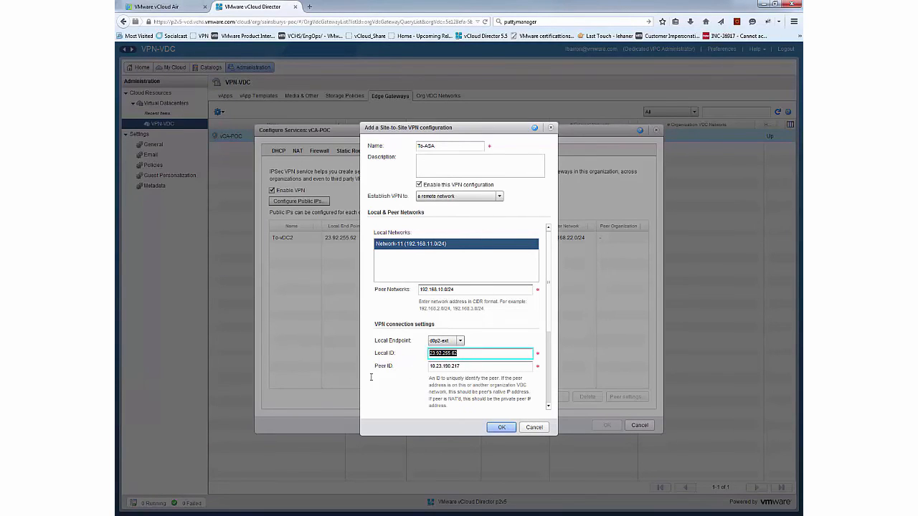
{"action": "key", "text": "alt+Tab"}
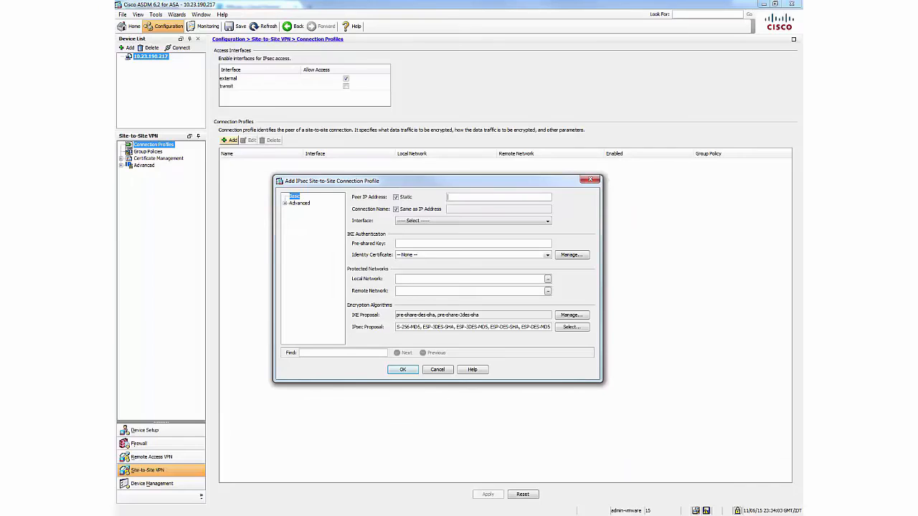
{"action": "left_click", "coordinate": [452, 198]}
{"action": "key", "text": "ctrl+v"}
{"action": "left_click", "coordinate": [448, 222]}
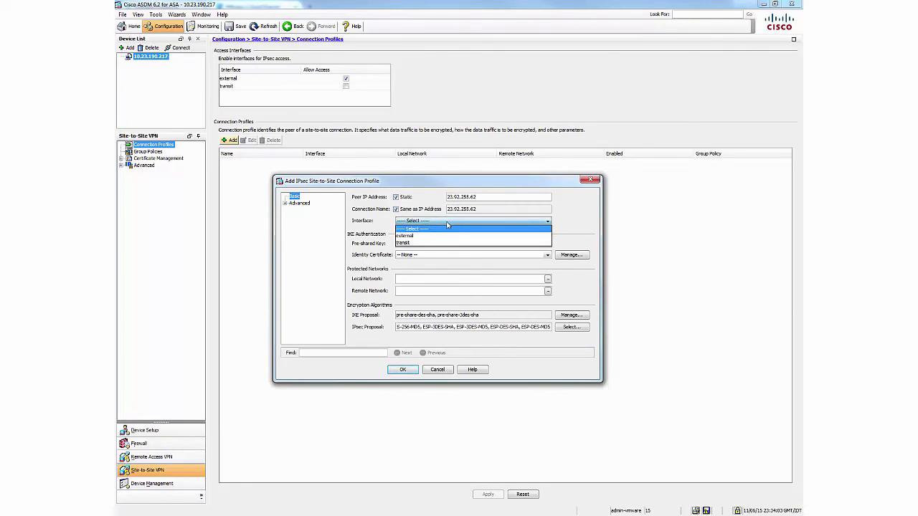
{"action": "left_click", "coordinate": [414, 236]}
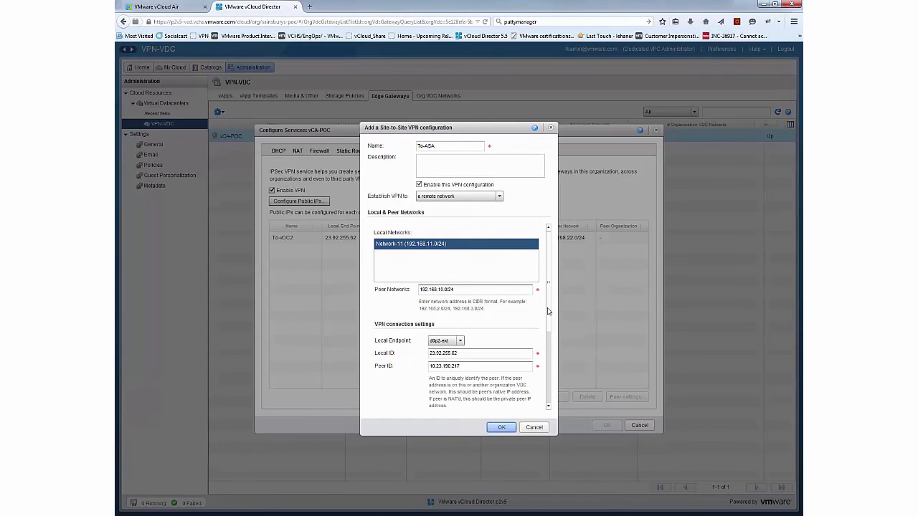
Copy the shared key from the To-ASA configuration in vCloud Director and paste it as the pre-shared key of the ASDM connection profile
{"action": "scroll", "coordinate": [548, 312], "scroll_direction": "down", "scroll_amount": 5}
{"action": "left_click", "coordinate": [456, 334]}
{"action": "key", "text": "ctrl+a"}
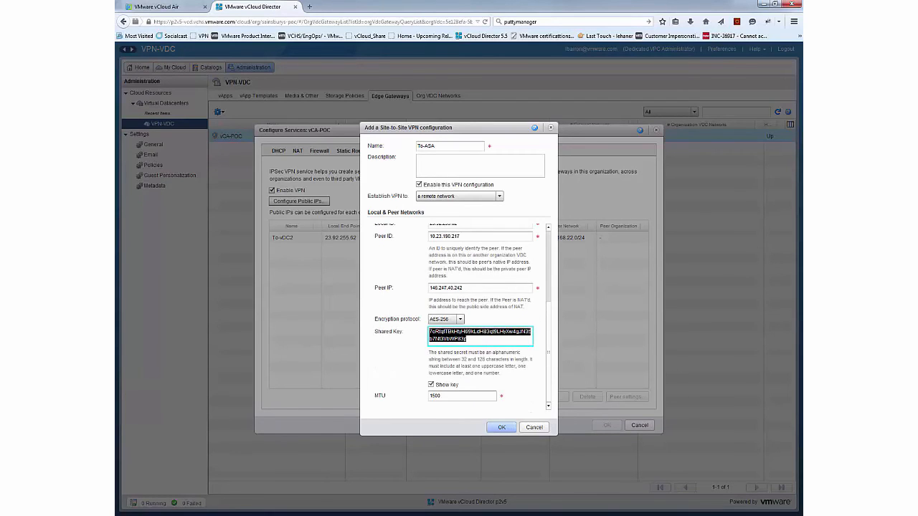
{"action": "key", "text": "alt+Tab"}
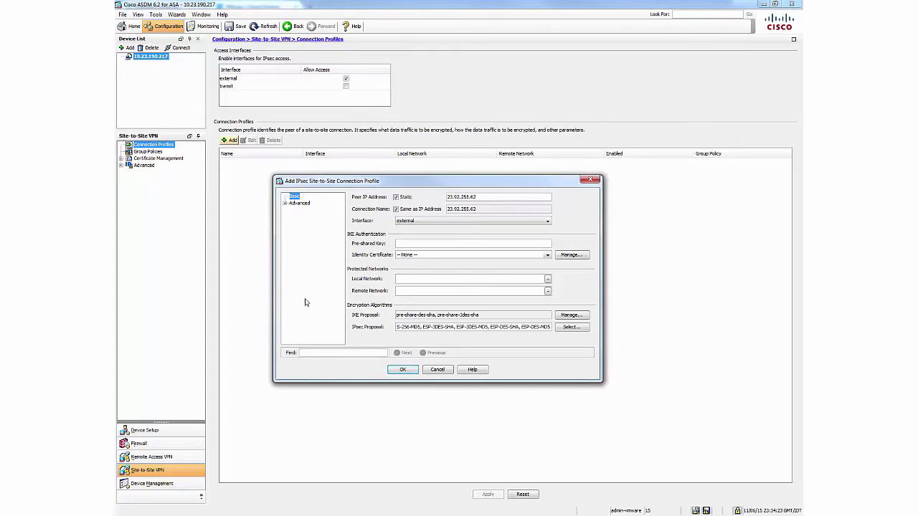
{"action": "left_click", "coordinate": [411, 244]}
{"action": "key", "text": "ctrl+v"}
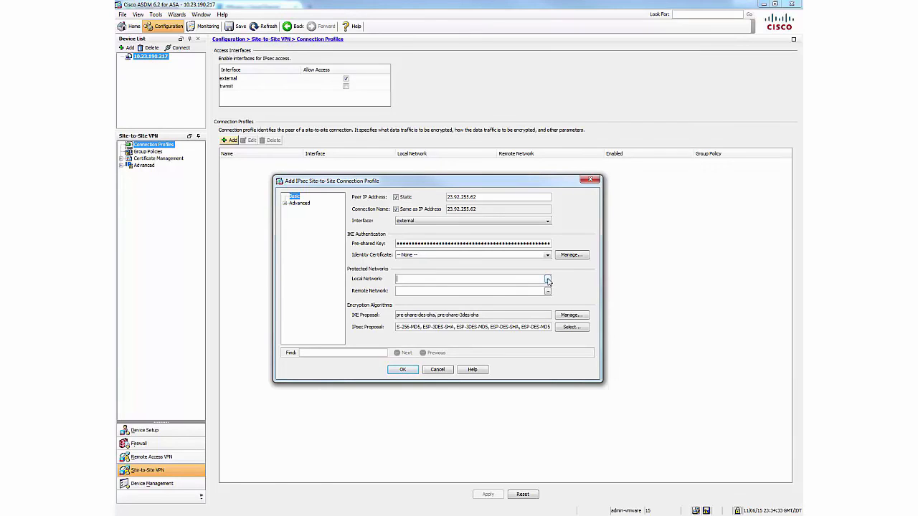
Set the connection profile's protected local network to MGMT-NET and its remote network to VCA-networks
{"action": "left_click", "coordinate": [548, 280]}
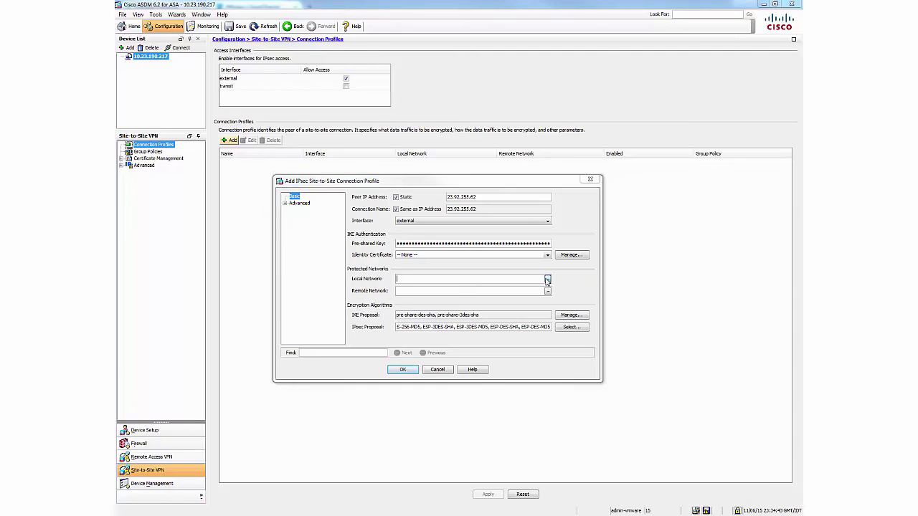
{"action": "left_click_drag", "start_coordinate": [418, 147], "coordinate": [543, 113]}
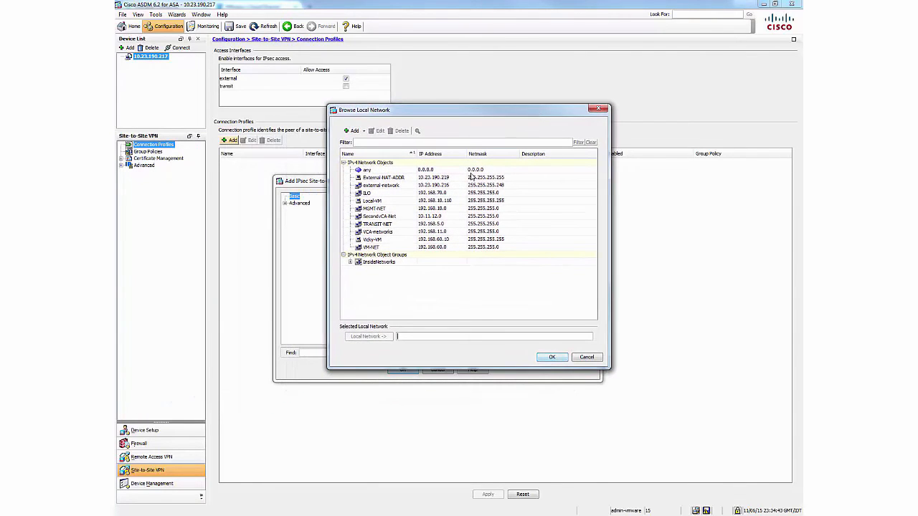
{"action": "left_click", "coordinate": [403, 209]}
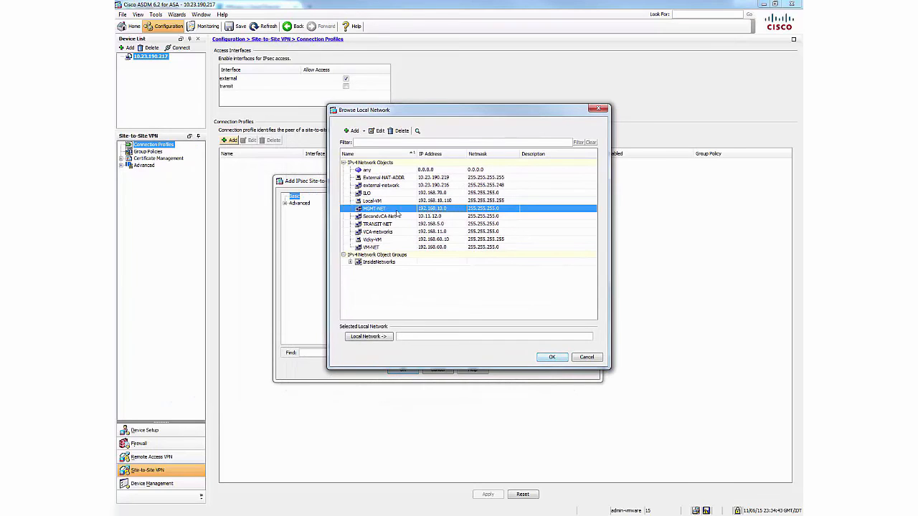
{"action": "double_click", "coordinate": [383, 210]}
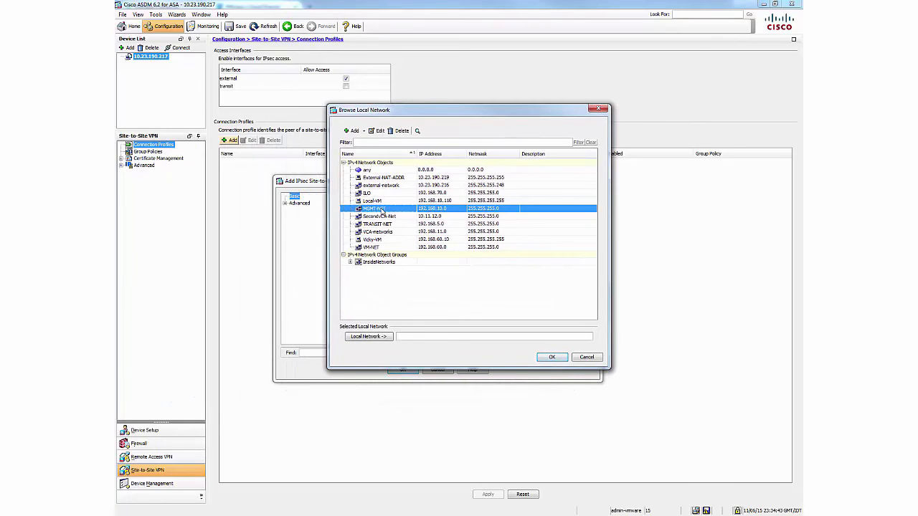
{"action": "left_click", "coordinate": [549, 357]}
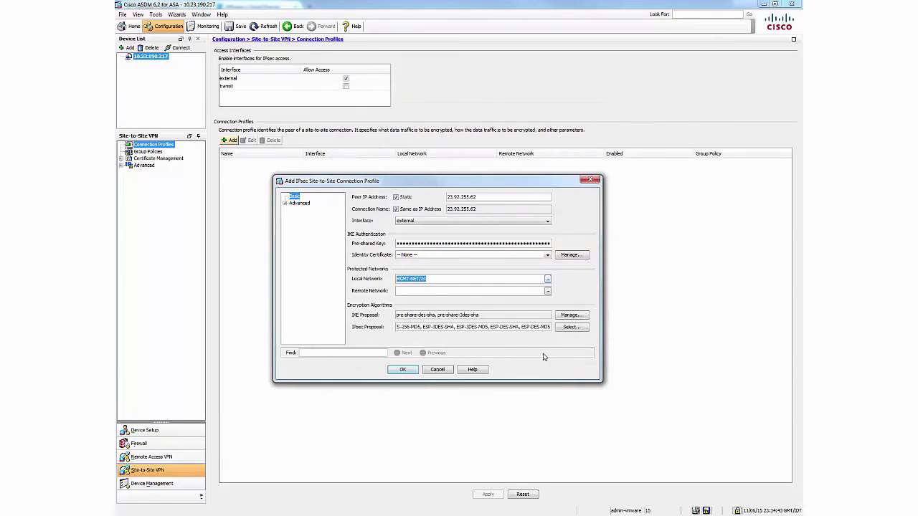
{"action": "left_click", "coordinate": [549, 291]}
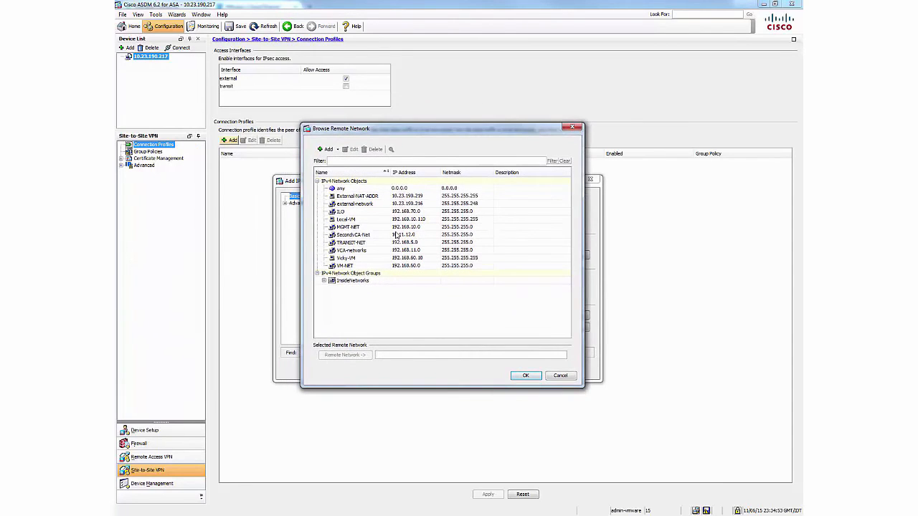
{"action": "double_click", "coordinate": [398, 250]}
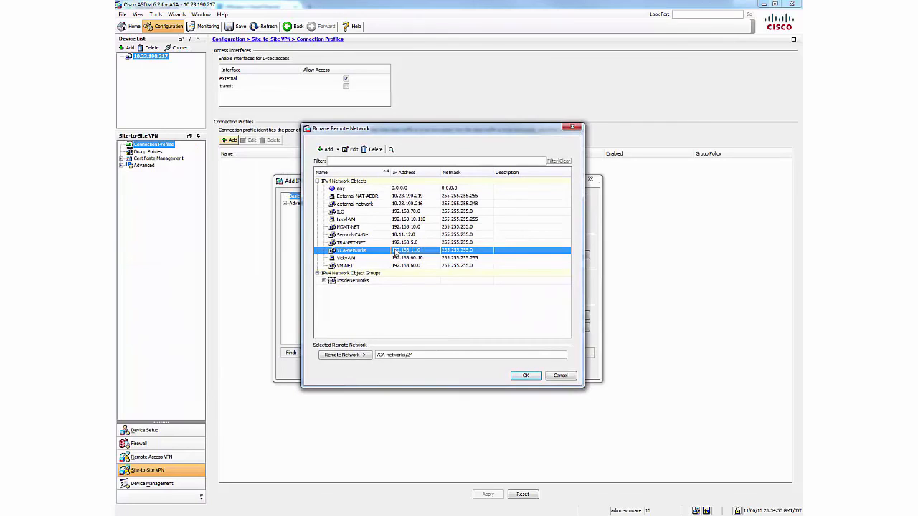
{"action": "left_click", "coordinate": [527, 377]}
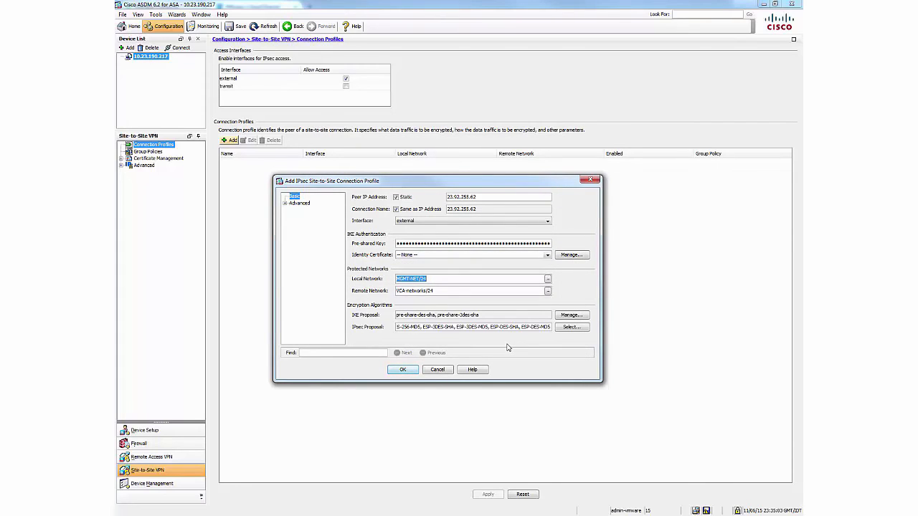
Add an IKE policy with priority 1, aes-256 encryption, sha hash, pre-share authentication and D-H group 2
{"action": "left_click", "coordinate": [566, 315]}
{"action": "left_click_drag", "start_coordinate": [302, 254], "coordinate": [514, 155]}
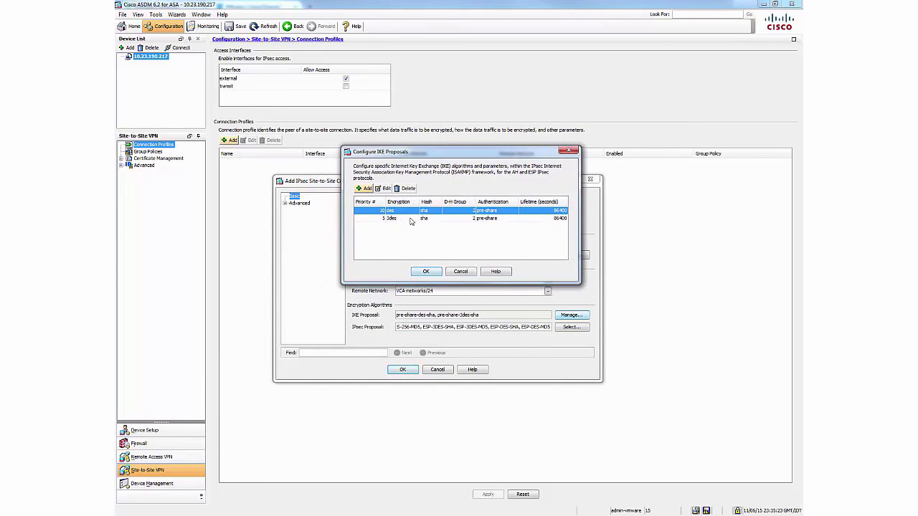
{"action": "left_click", "coordinate": [363, 190]}
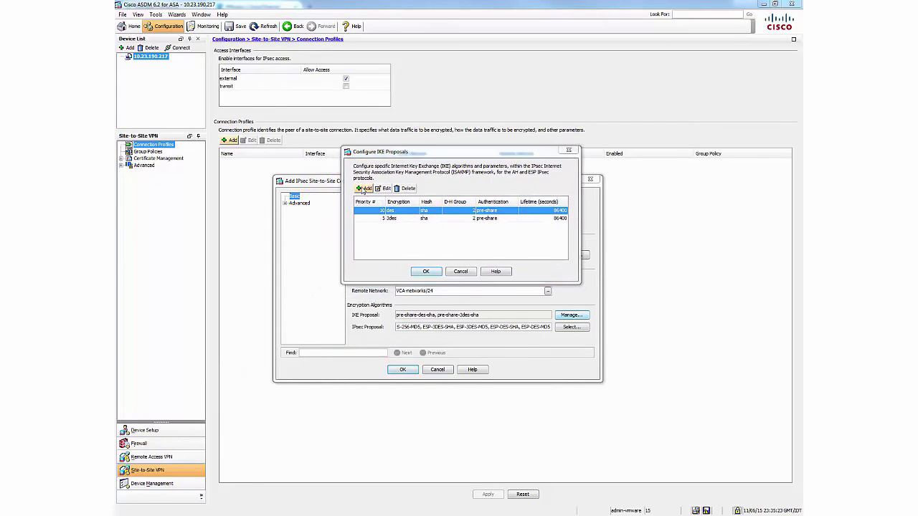
{"action": "left_click_drag", "start_coordinate": [187, 173], "coordinate": [278, 291]}
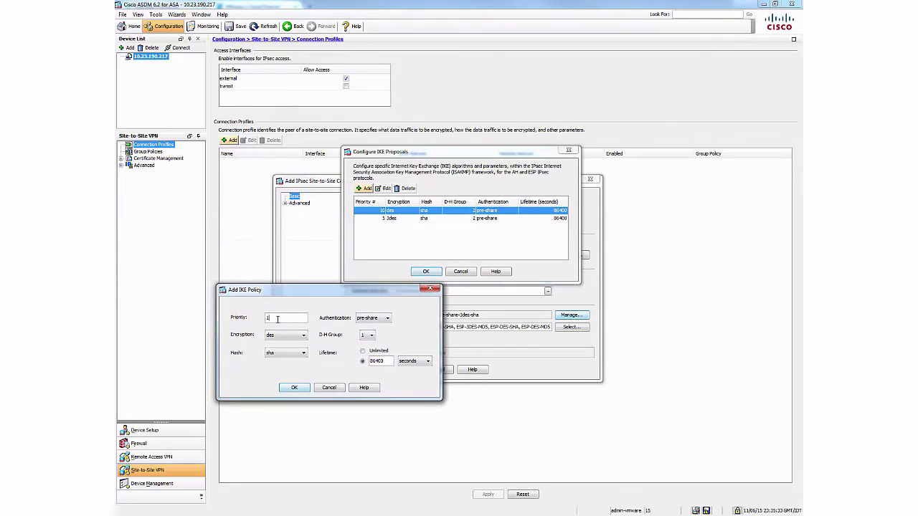
{"action": "left_click", "coordinate": [304, 338]}
{"action": "left_click", "coordinate": [277, 372]}
{"action": "left_click", "coordinate": [294, 355]}
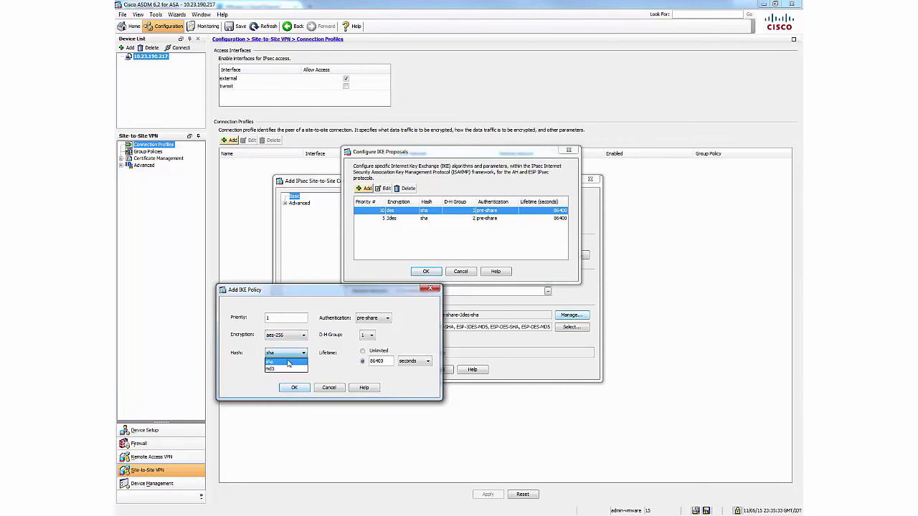
{"action": "left_click", "coordinate": [287, 363]}
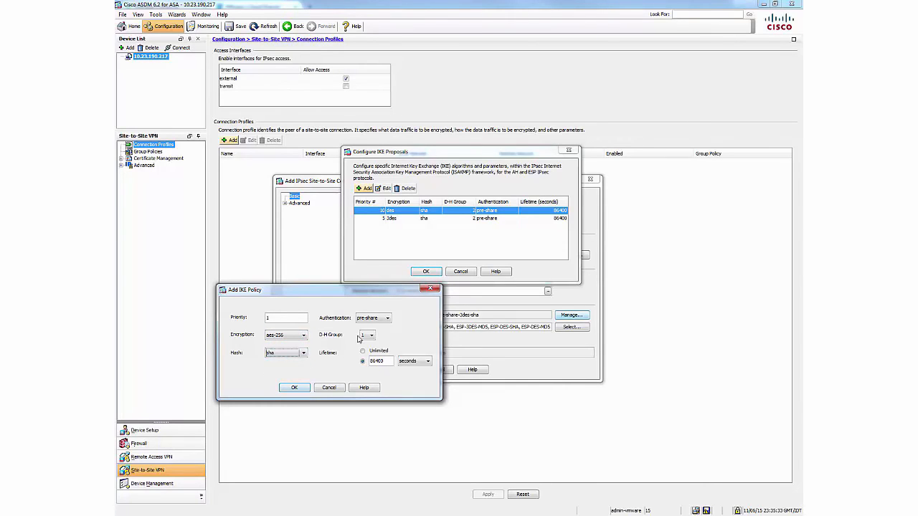
{"action": "left_click", "coordinate": [380, 320]}
{"action": "left_click", "coordinate": [380, 323]}
{"action": "left_click", "coordinate": [369, 335]}
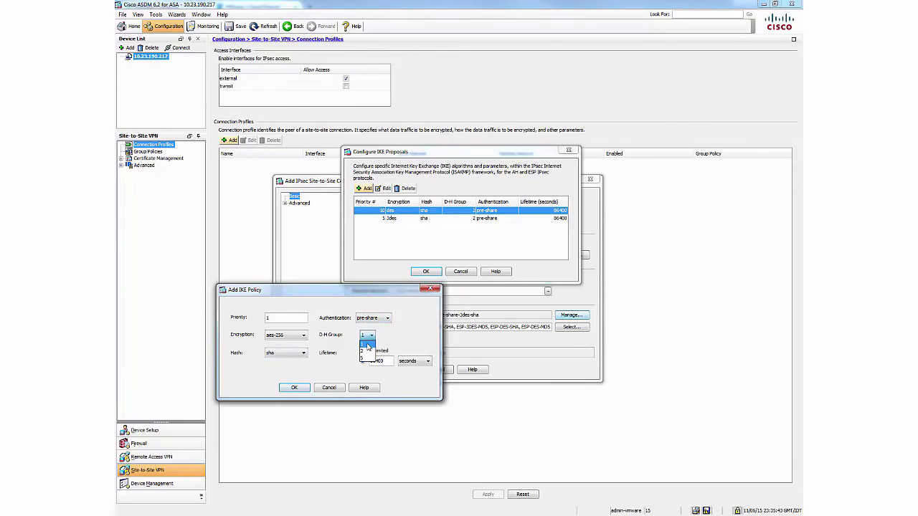
{"action": "left_click", "coordinate": [366, 351]}
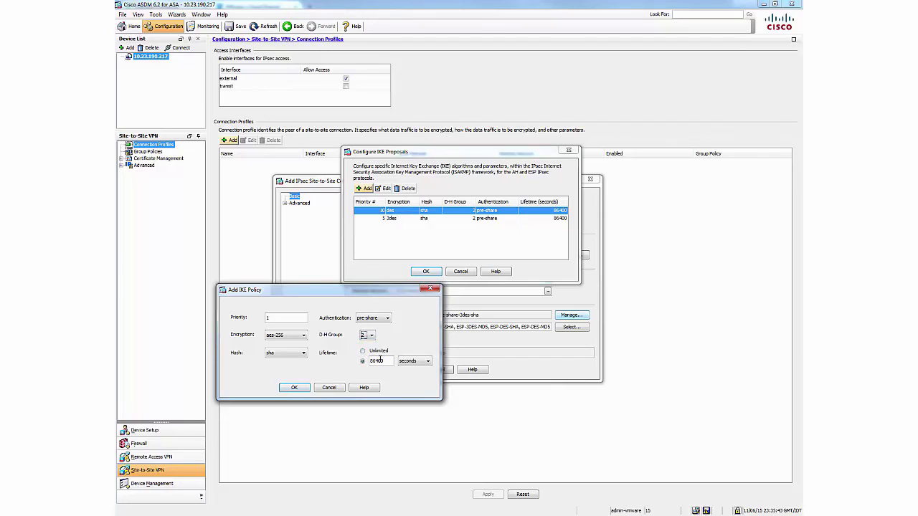
Set the new IKE policy's lifetime to 8 hours, then save the policy and the IKE proposals
{"action": "left_click", "coordinate": [416, 362]}
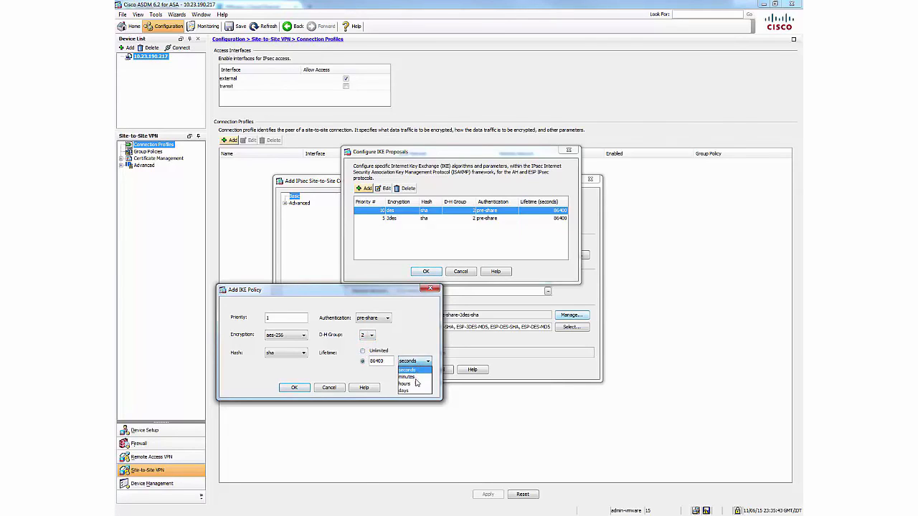
{"action": "left_click", "coordinate": [414, 385]}
{"action": "left_click", "coordinate": [362, 362]}
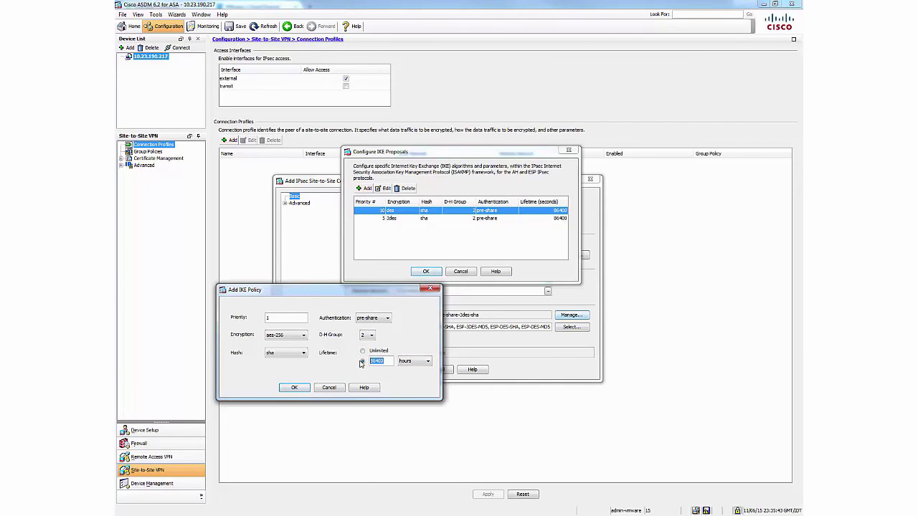
{"action": "type", "text": "8"}
{"action": "left_click", "coordinate": [295, 387]}
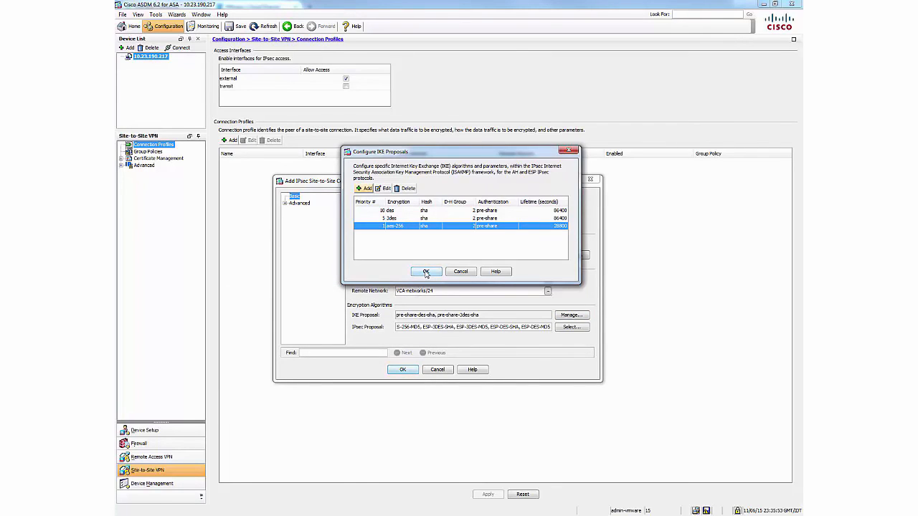
{"action": "left_click", "coordinate": [426, 272]}
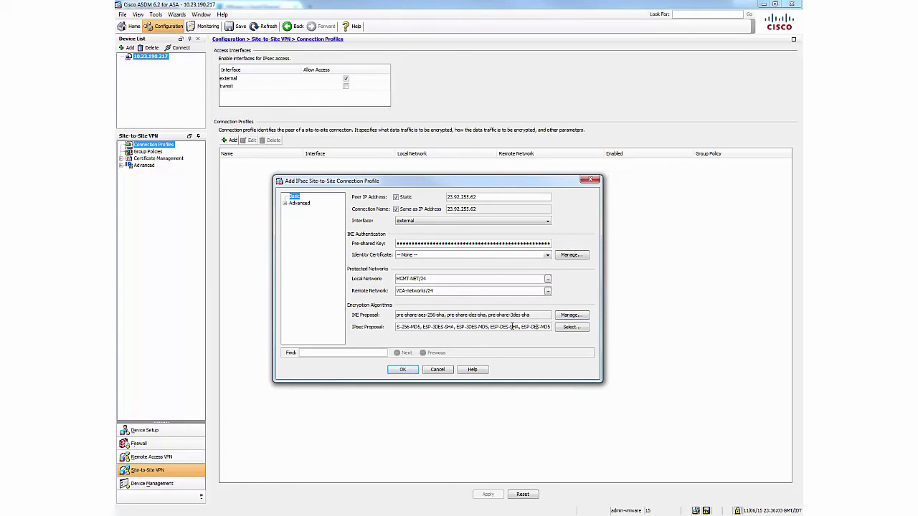
Clear the assigned IPsec proposals and assign only the ESP-AES-256-SHA transform set
{"action": "left_click", "coordinate": [565, 328]}
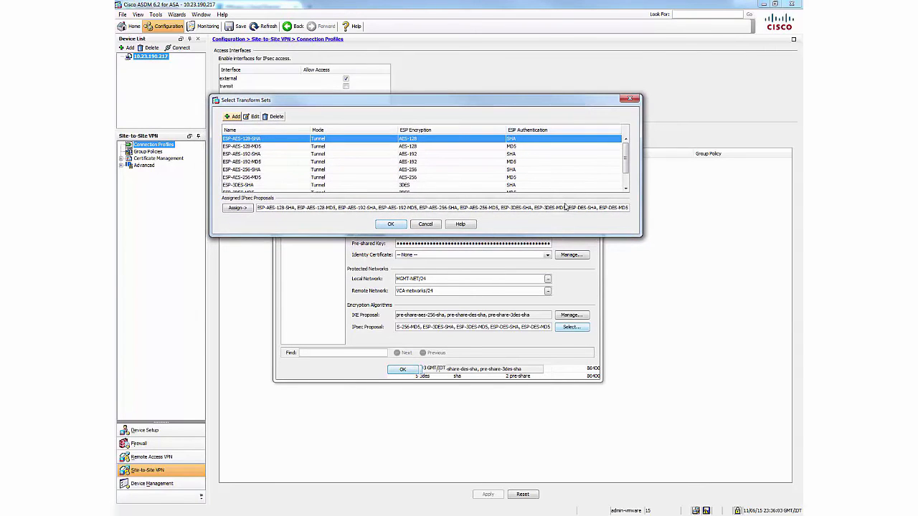
{"action": "triple_click", "coordinate": [558, 206]}
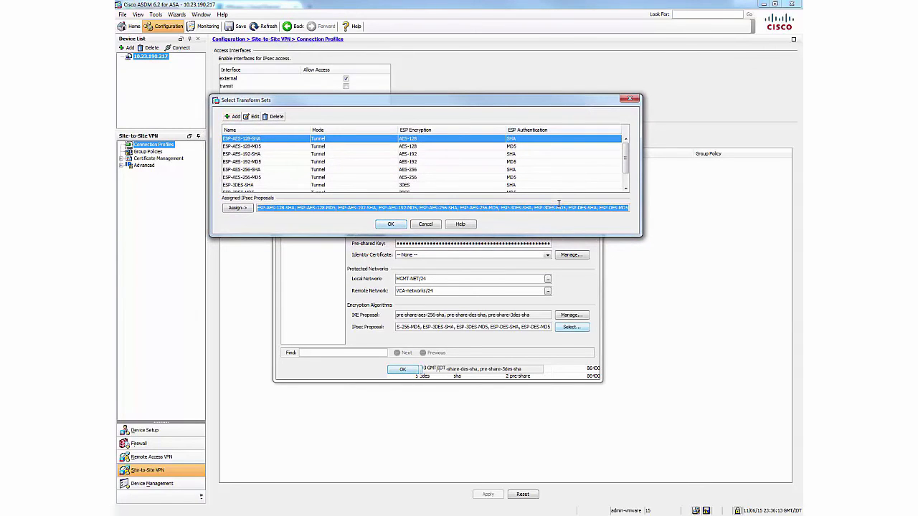
{"action": "key", "text": "Delete"}
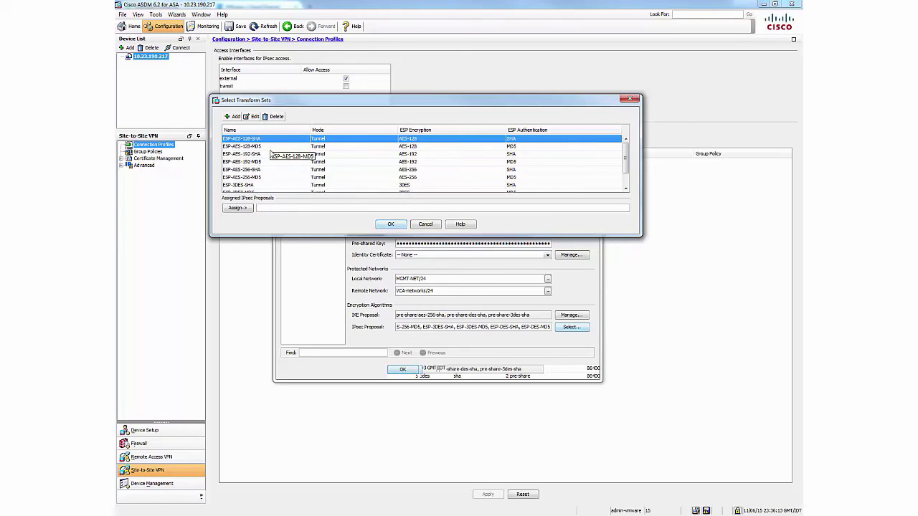
{"action": "left_click", "coordinate": [253, 172]}
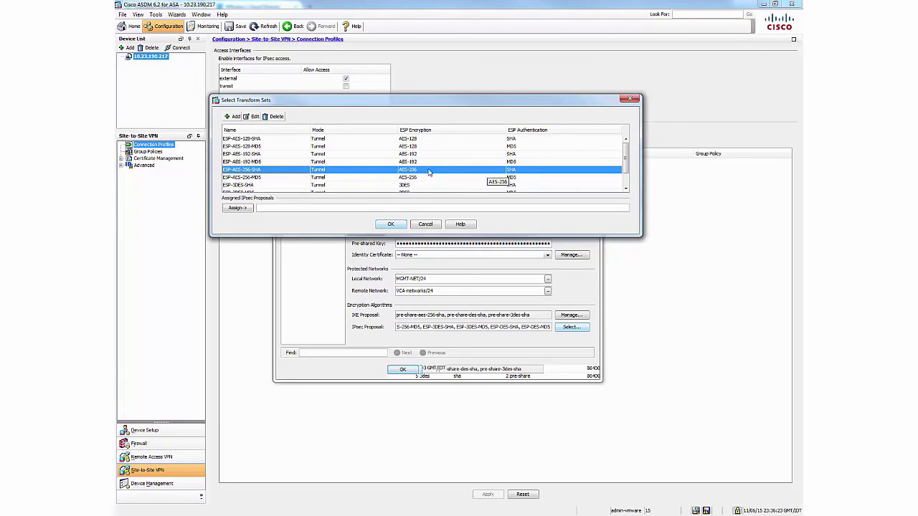
{"action": "left_click", "coordinate": [237, 208]}
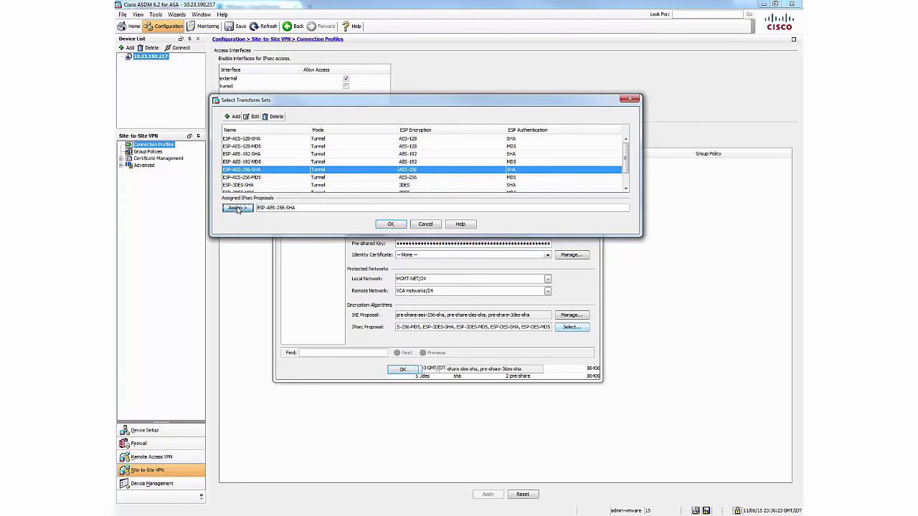
{"action": "left_click", "coordinate": [385, 226]}
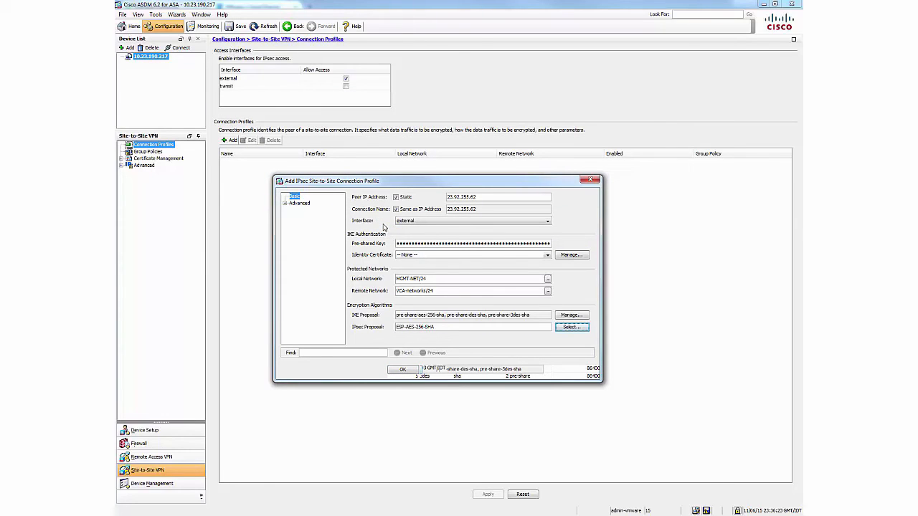
In the profile's advanced crypto map entry, enable Perfect Forward Secrecy with Diffie-Hellman group2
{"action": "left_click", "coordinate": [285, 203]}
{"action": "left_click", "coordinate": [310, 212]}
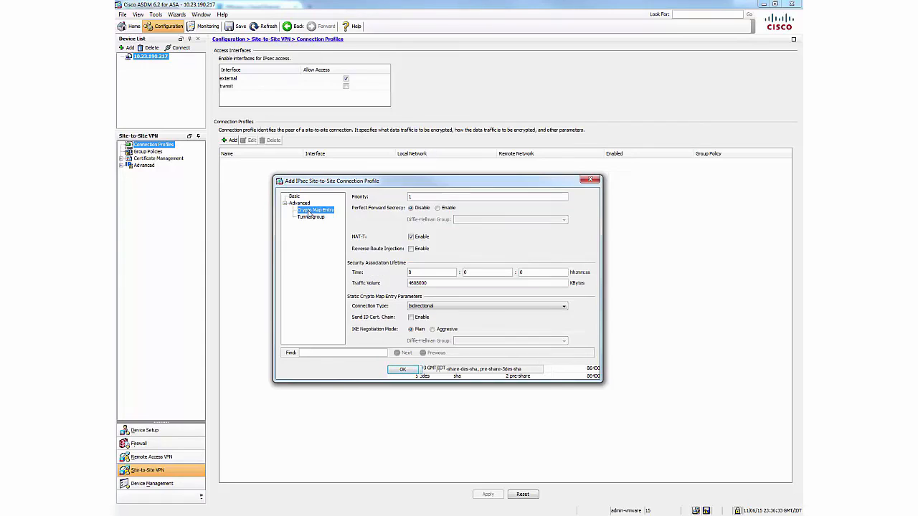
{"action": "left_click_drag", "start_coordinate": [426, 185], "coordinate": [435, 182]}
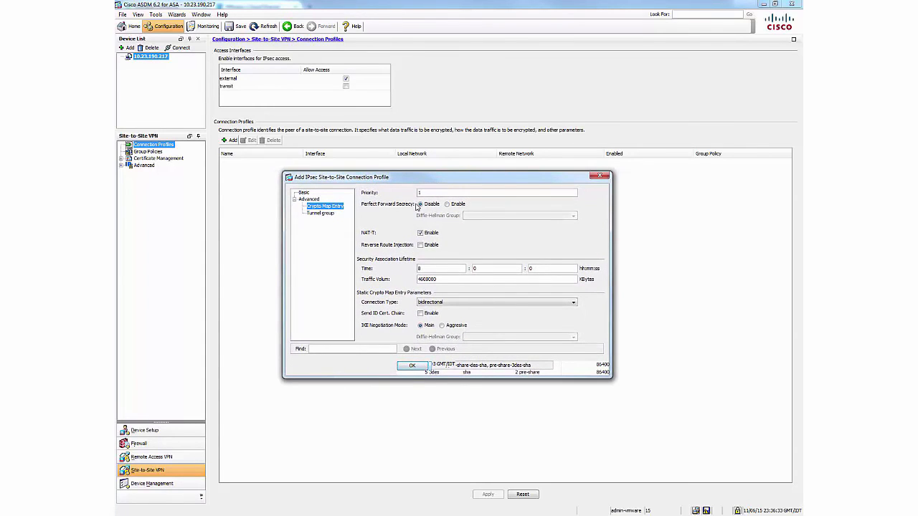
{"action": "left_click", "coordinate": [447, 204]}
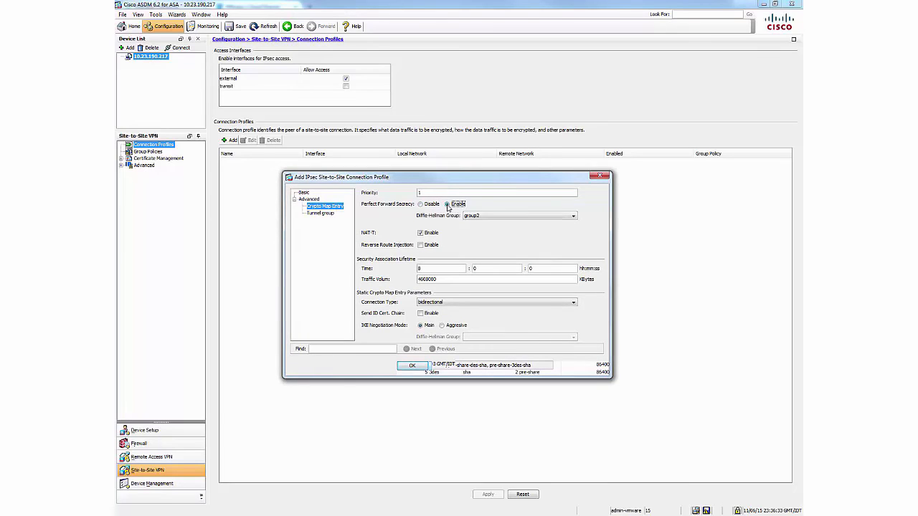
{"action": "left_click", "coordinate": [521, 217]}
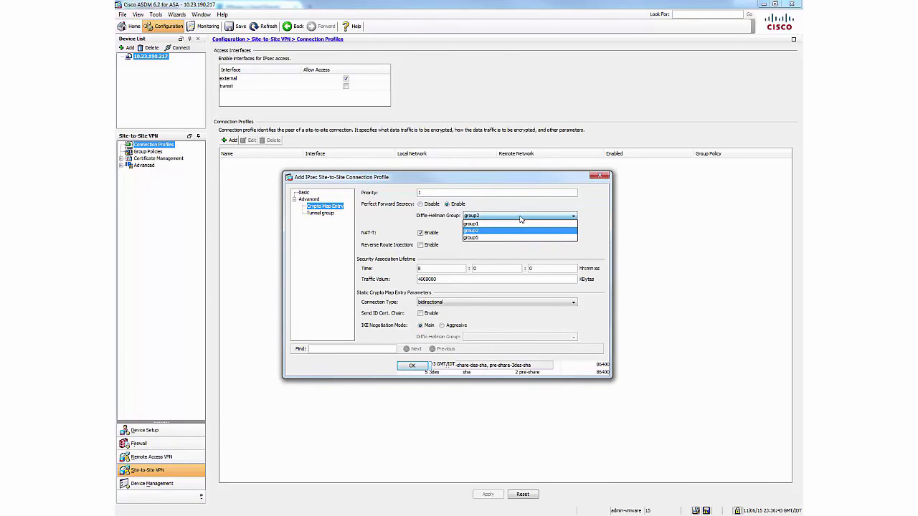
{"action": "left_click", "coordinate": [481, 231]}
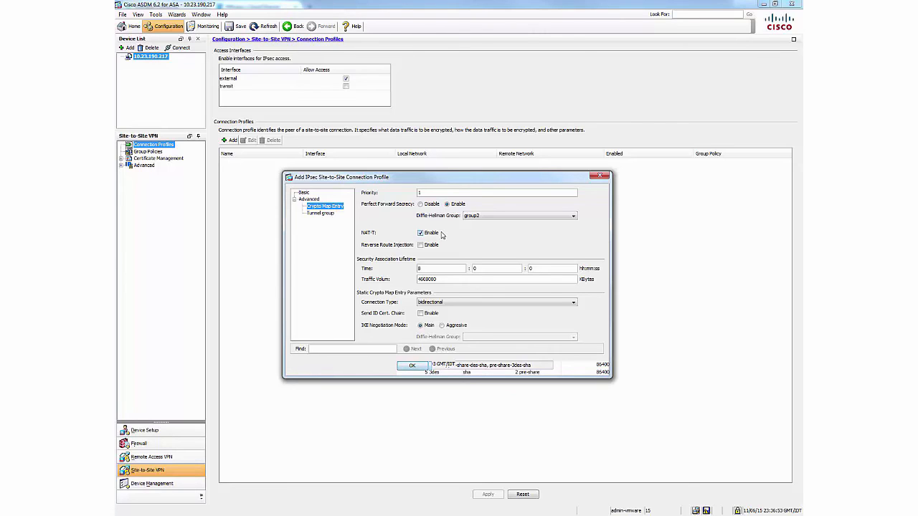
Set the security association lifetime to 1 hour, review the tunnel group settings and save the connection profile
{"action": "double_click", "coordinate": [431, 269]}
{"action": "type", "text": "1"}
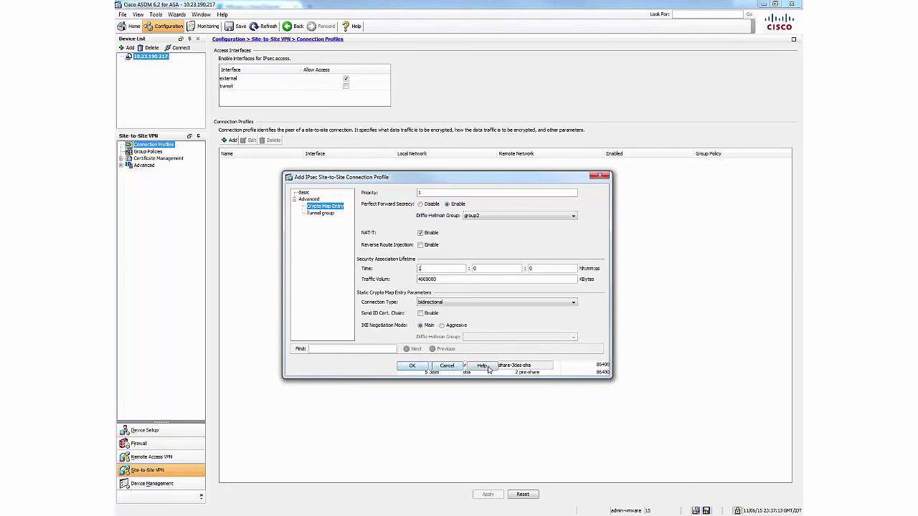
{"action": "left_click", "coordinate": [323, 214]}
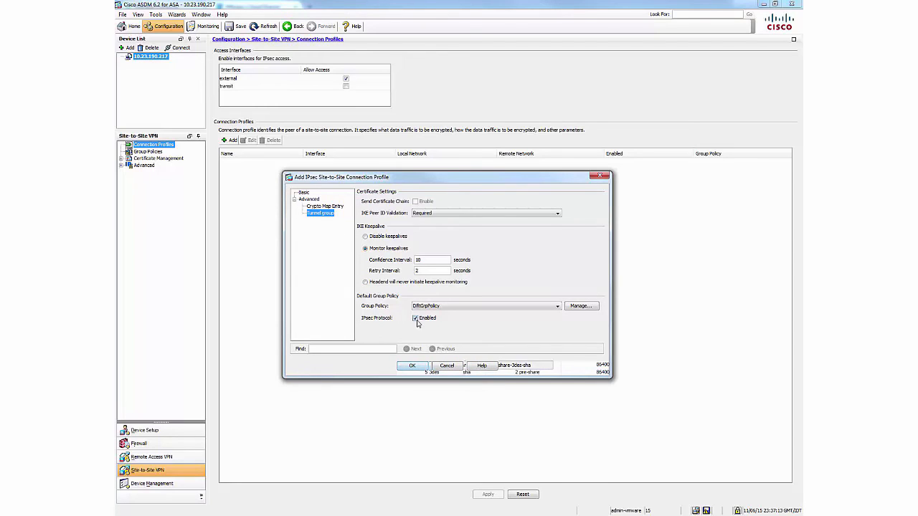
{"action": "left_click", "coordinate": [413, 366]}
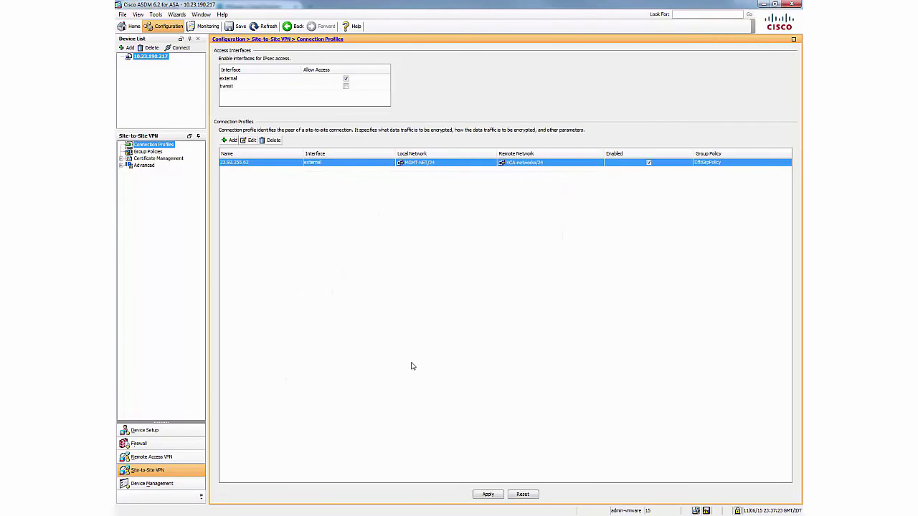
Apply the site-to-site connection profile changes and send the generated CLI commands to the ASA
{"action": "left_click", "coordinate": [346, 80]}
{"action": "left_click", "coordinate": [489, 494]}
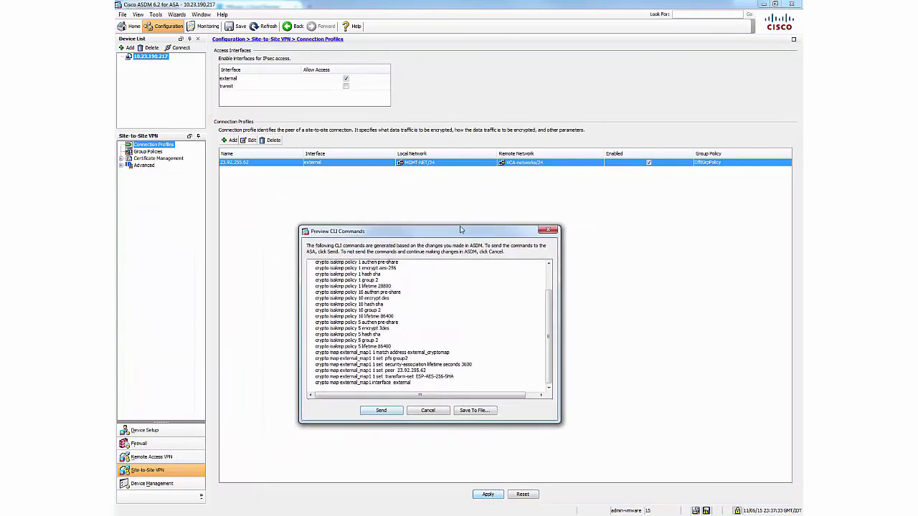
{"action": "left_click", "coordinate": [384, 406]}
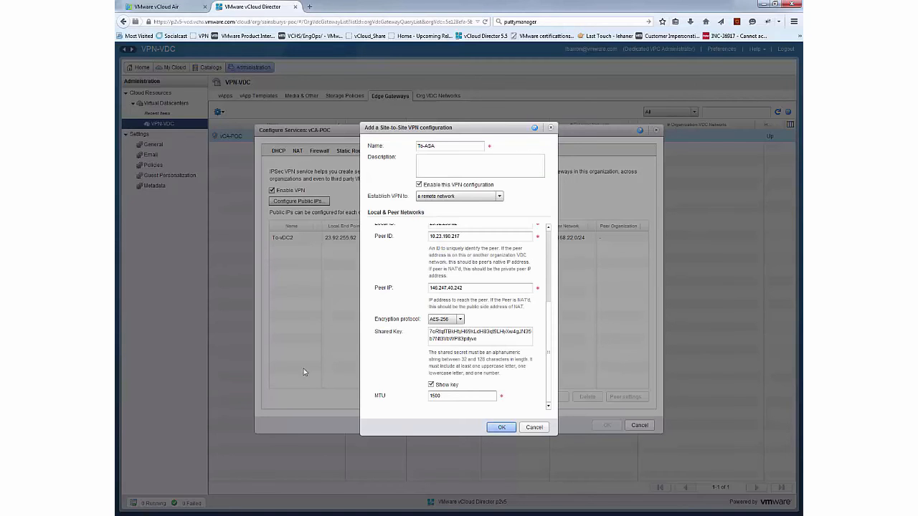
Switch to vCloud Director, confirm the To-ASA VPN configuration and save the vCA-POC edge gateway services
{"action": "left_click", "coordinate": [498, 428]}
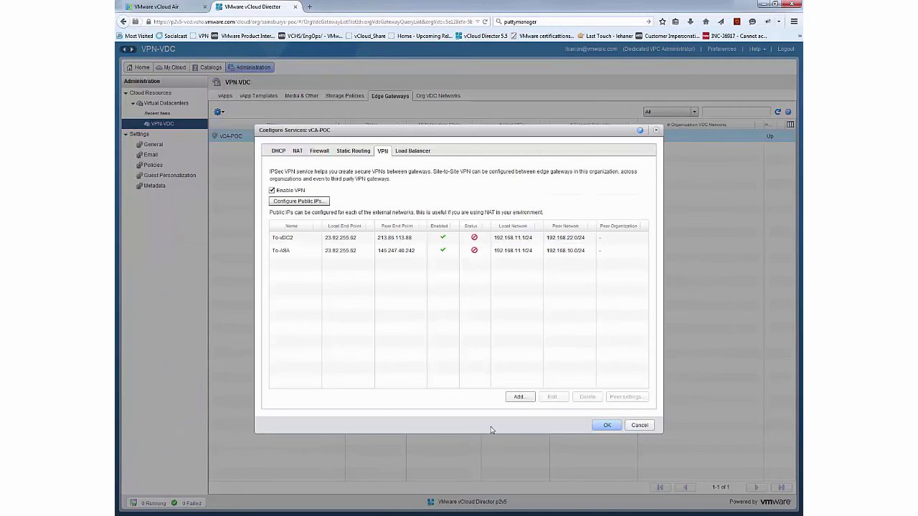
{"action": "left_click", "coordinate": [607, 426]}
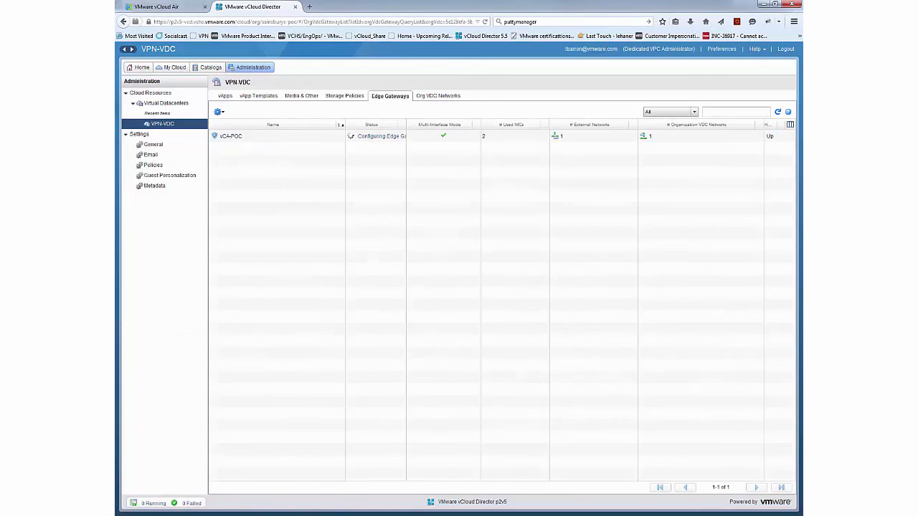
Switch to PuTTY Manager and run debug crypto isakmp 255 in the ASA session
{"action": "key", "text": "alt+Tab"}
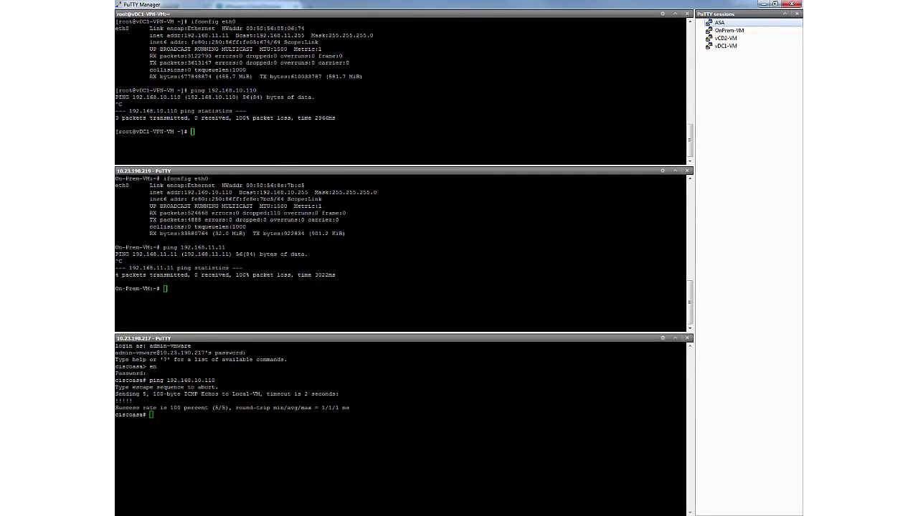
{"action": "left_click", "coordinate": [151, 415]}
{"action": "type", "text": "d"}
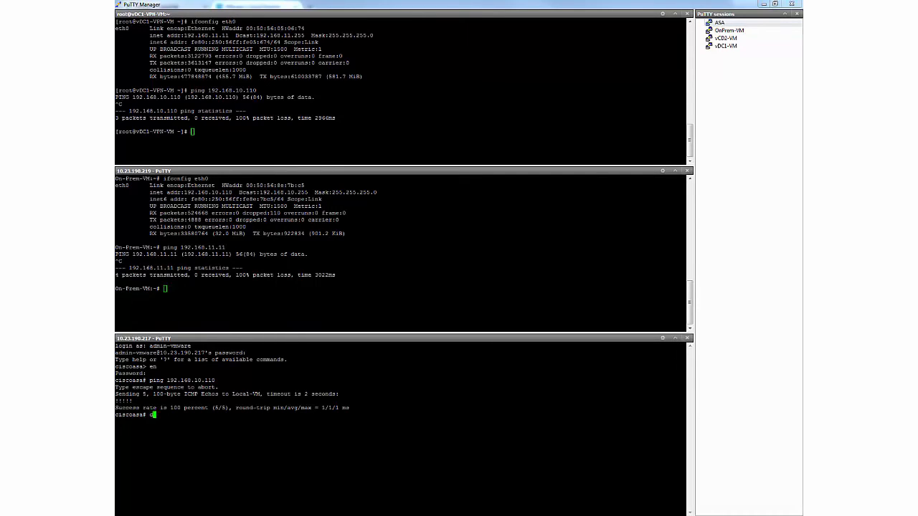
{"action": "type", "text": "ebug crypt"}
{"action": "key", "text": "Tab"}
{"action": "type", "text": "i"}
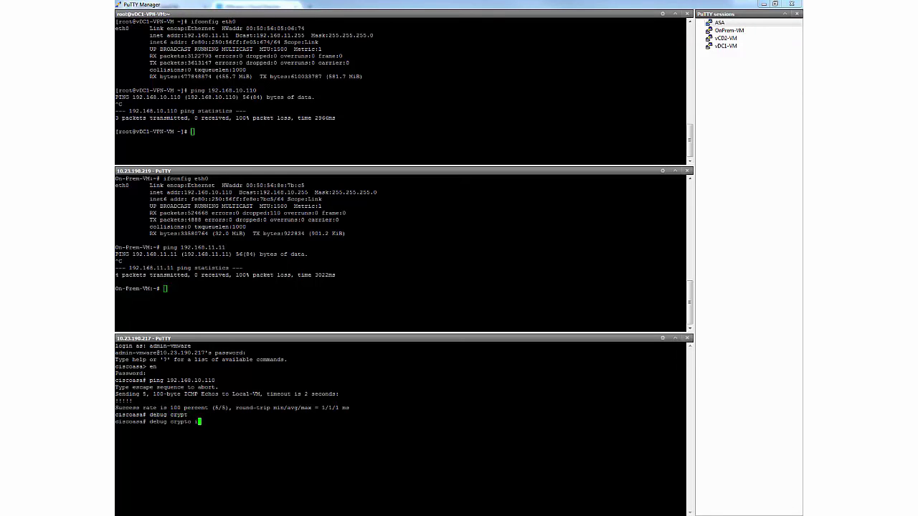
{"action": "type", "text": "sakm"}
{"action": "key", "text": "Tab"}
{"action": "type", "text": "255"}
{"action": "key", "text": "Return"}
Ping 192.168.11.11 from the on-premises VM, watch the ASA session for debug output, and stop the ping
{"action": "left_click", "coordinate": [165, 289]}
{"action": "type", "text": "ping 192.168.11.11"}
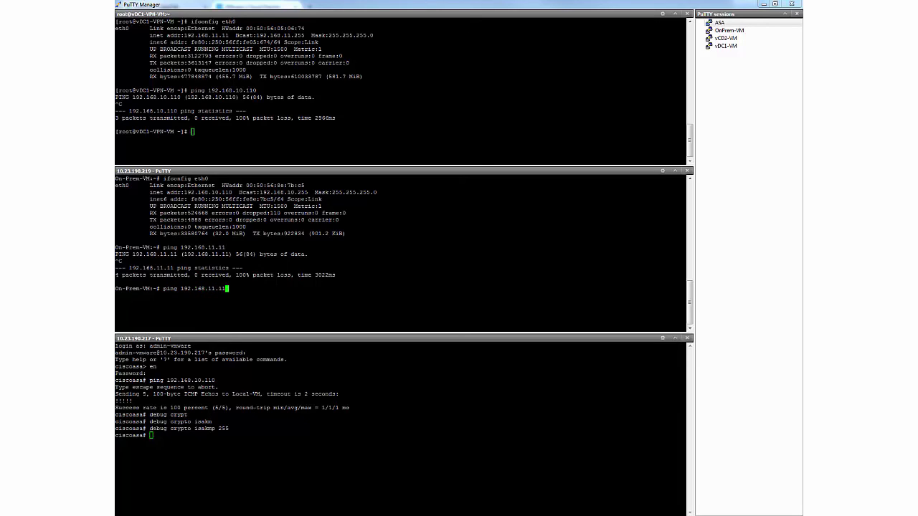
{"action": "key", "text": "Return"}
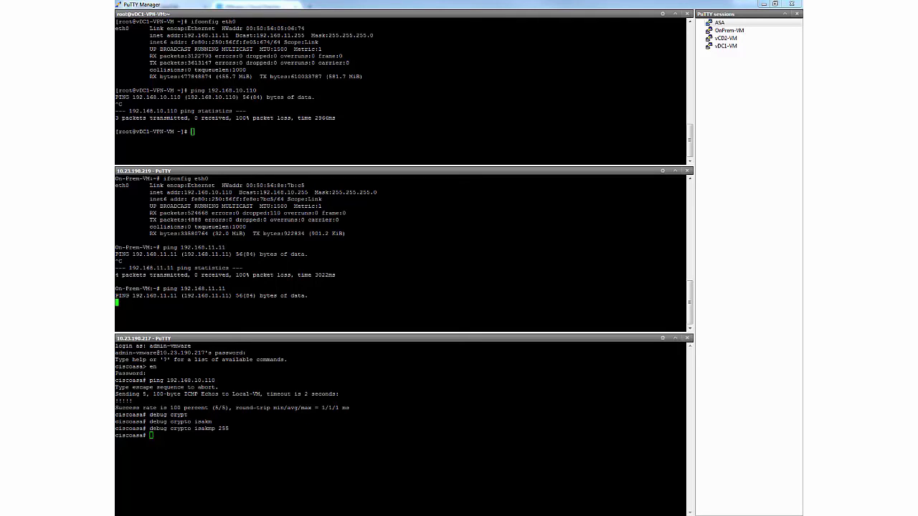
{"action": "left_click_drag", "start_coordinate": [126, 435], "coordinate": [229, 462]}
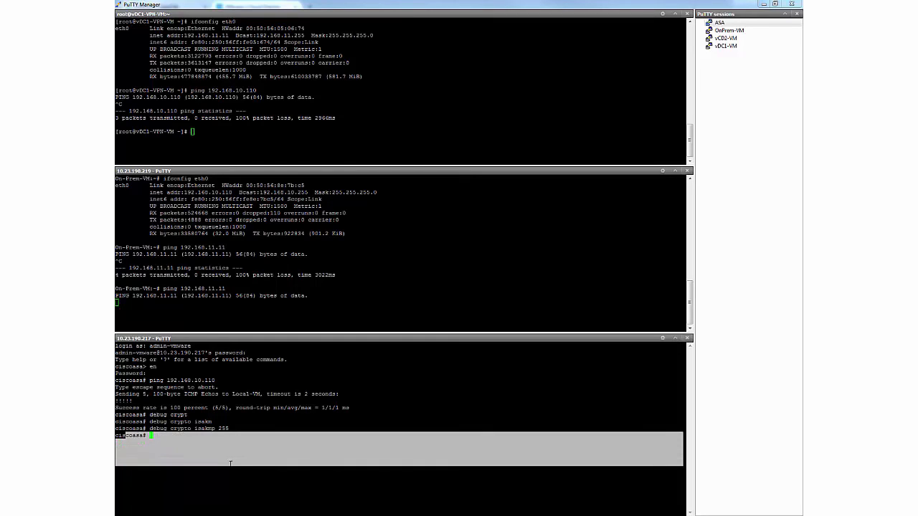
{"action": "left_click", "coordinate": [226, 435]}
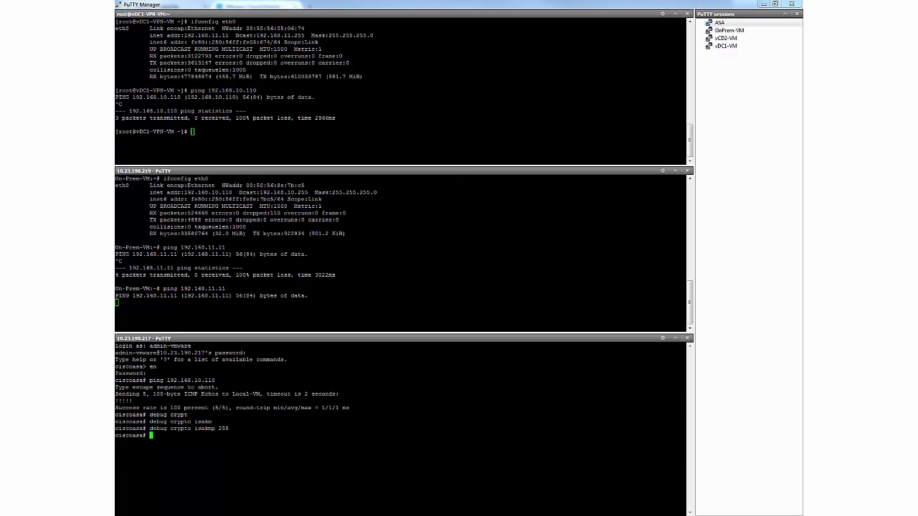
{"action": "left_click", "coordinate": [205, 310]}
{"action": "key", "text": "ctrl+c"}
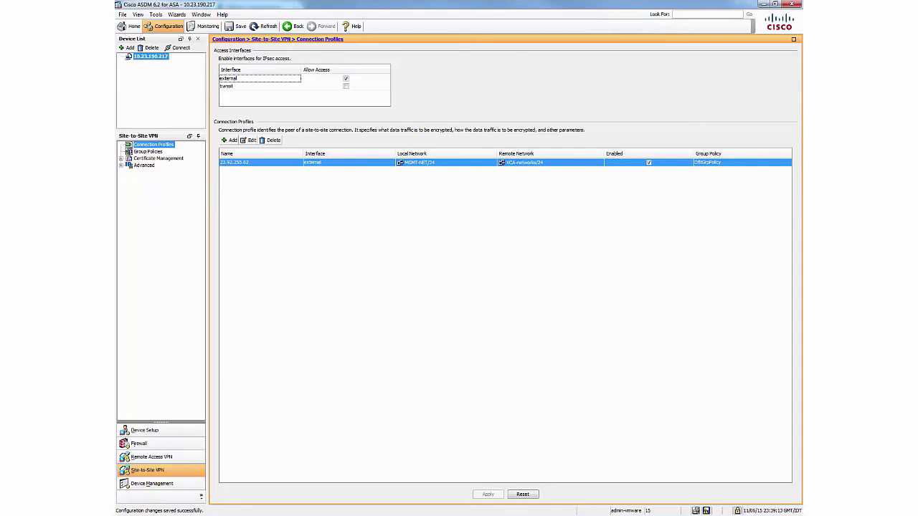
Switch to ASDM, check the ASA's firewall access rules and return to the Site-to-Site VPN section
{"action": "left_click", "coordinate": [139, 443]}
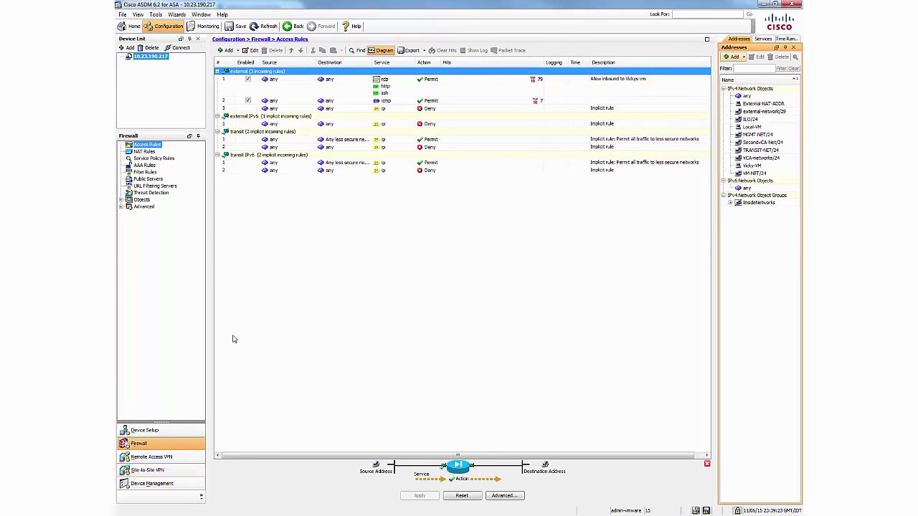
{"action": "left_click", "coordinate": [147, 469]}
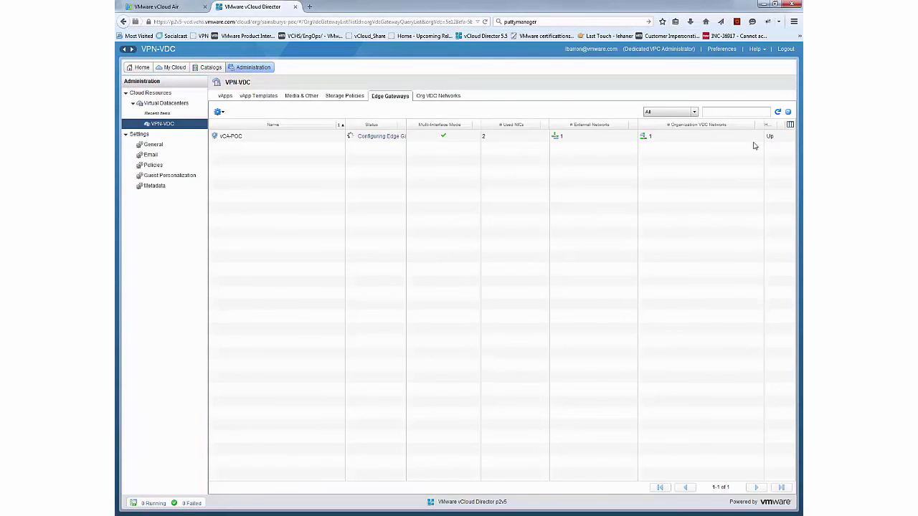
Switch to vCloud Director, refresh the edge gateway list and open the firewall rules of vCA-POC
{"action": "left_click", "coordinate": [779, 115]}
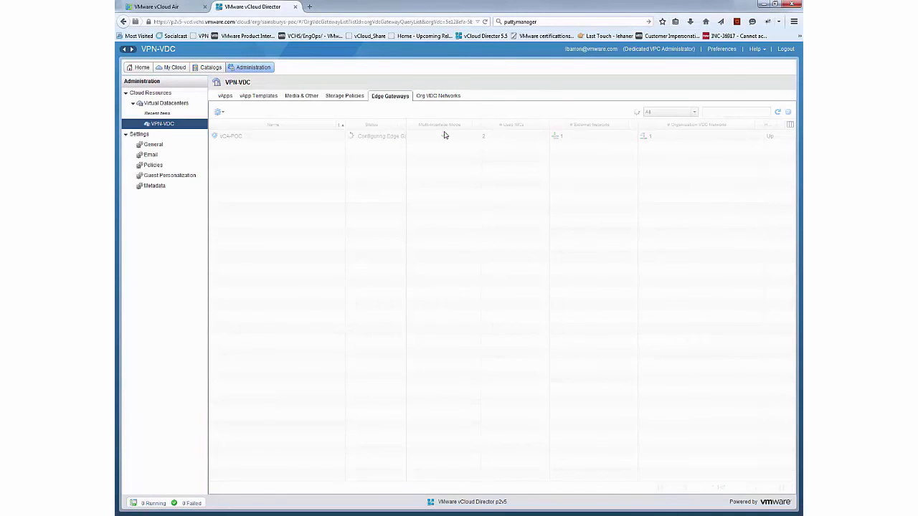
{"action": "right_click", "coordinate": [278, 136]}
{"action": "left_click", "coordinate": [303, 153]}
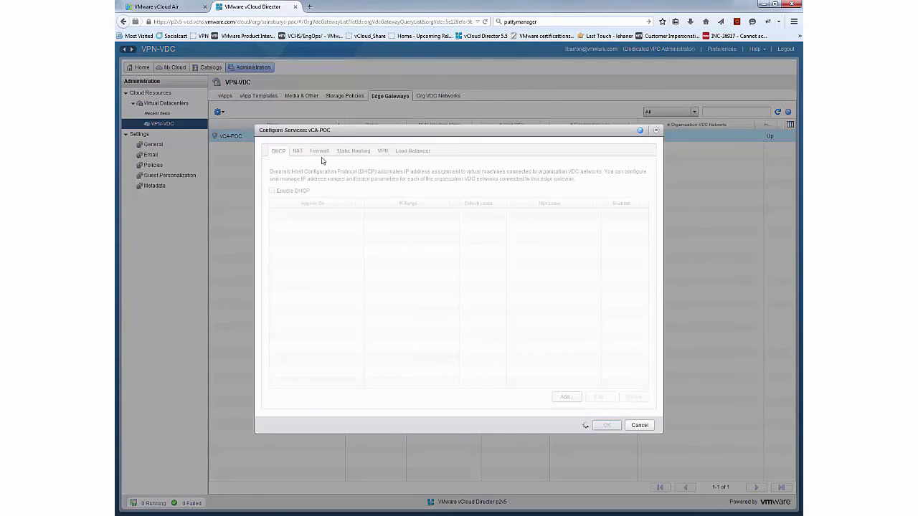
{"action": "left_click", "coordinate": [320, 152]}
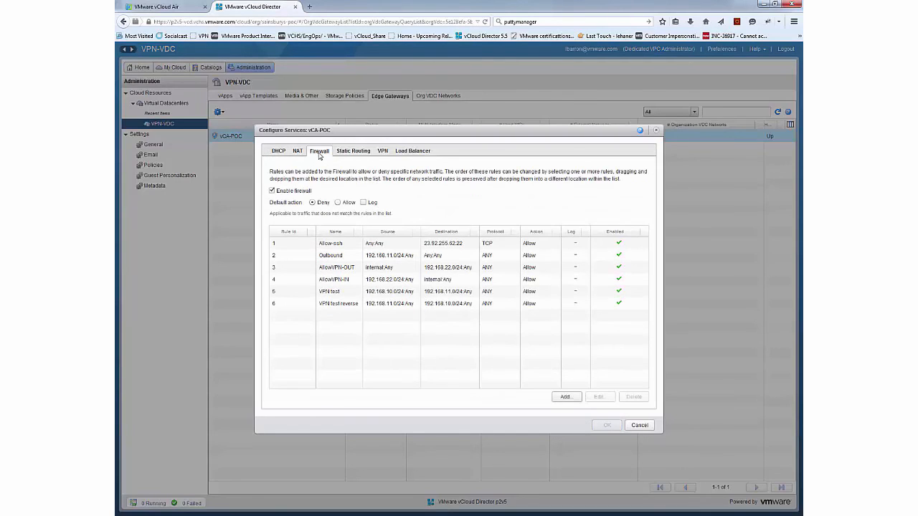
Review the source and destination networks of the VPN firewall rules, and close the gateway services without saving
{"action": "left_click", "coordinate": [320, 266]}
{"action": "left_click", "coordinate": [322, 267]}
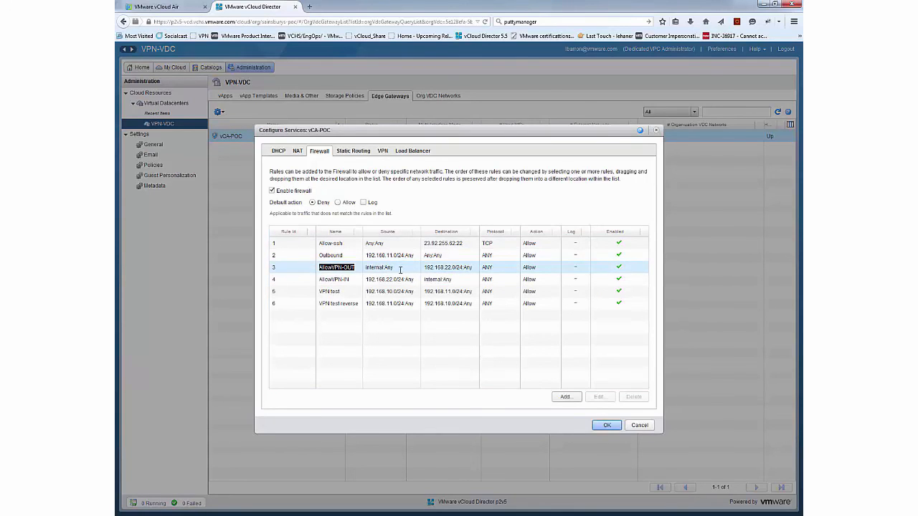
{"action": "left_click", "coordinate": [439, 267]}
{"action": "left_click_drag", "start_coordinate": [439, 268], "coordinate": [455, 269]}
{"action": "left_click_drag", "start_coordinate": [387, 279], "coordinate": [394, 279]}
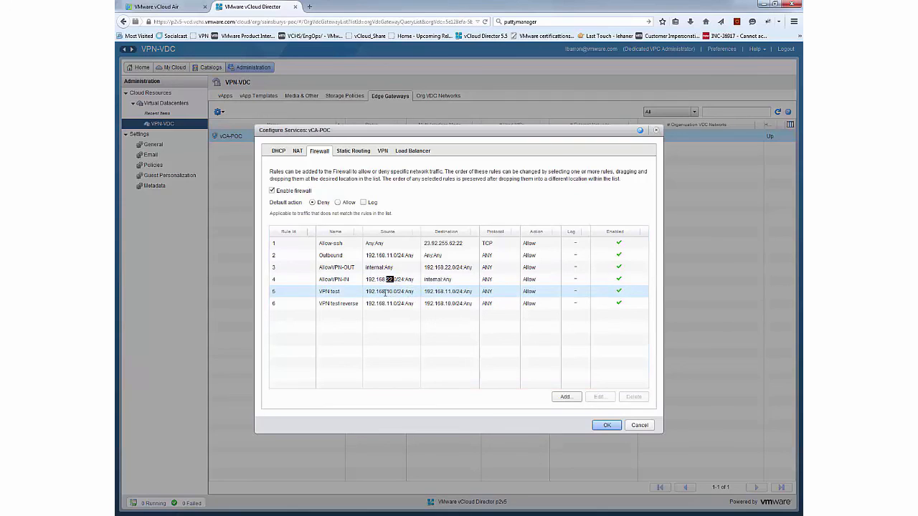
{"action": "left_click", "coordinate": [383, 291]}
{"action": "left_click_drag", "start_coordinate": [383, 291], "coordinate": [460, 292]}
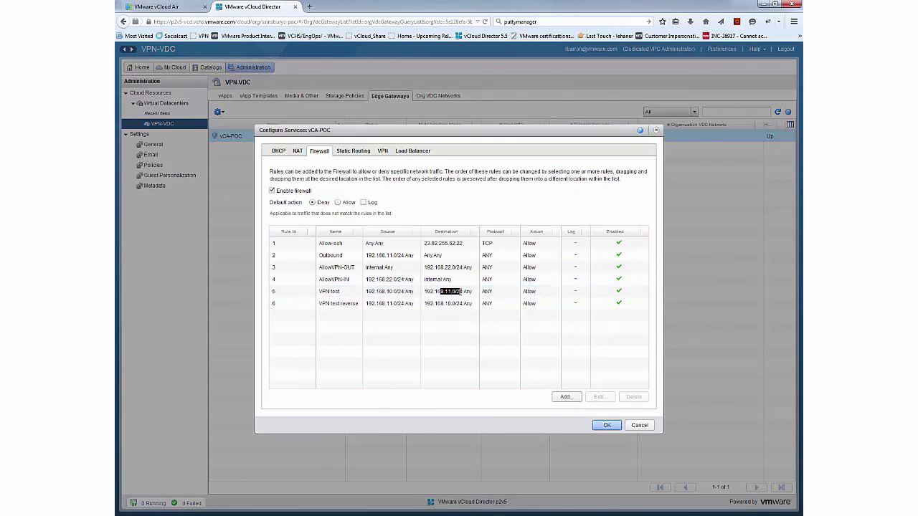
{"action": "left_click_drag", "start_coordinate": [383, 304], "coordinate": [459, 304]}
{"action": "left_click", "coordinate": [459, 305]}
{"action": "left_click", "coordinate": [459, 304]}
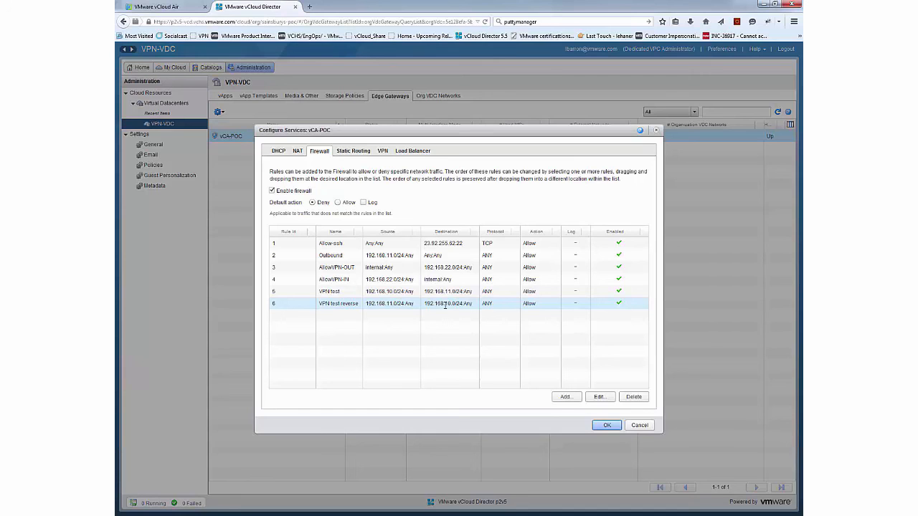
{"action": "left_click", "coordinate": [634, 428]}
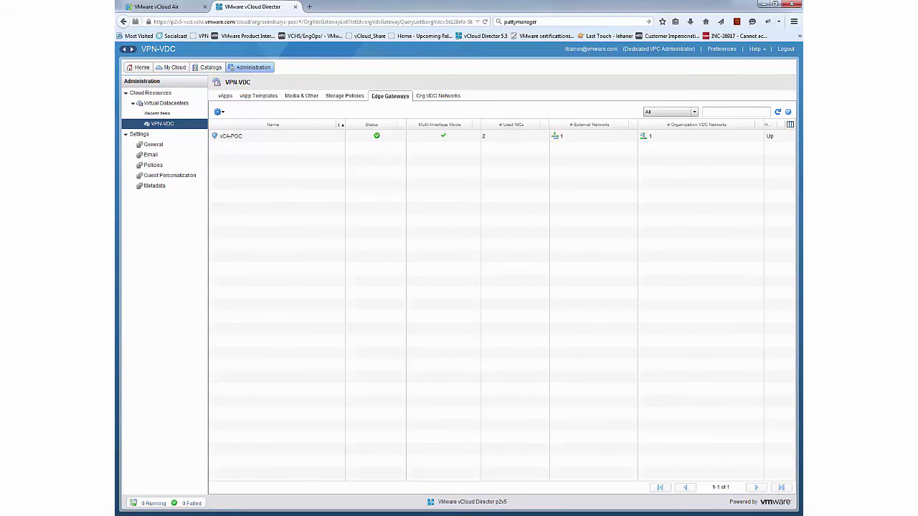
Return to PuTTY Manager and test the on-premises VM's internet connectivity with a brief ping to 8.8.8.8
{"action": "key", "text": "alt+Tab"}
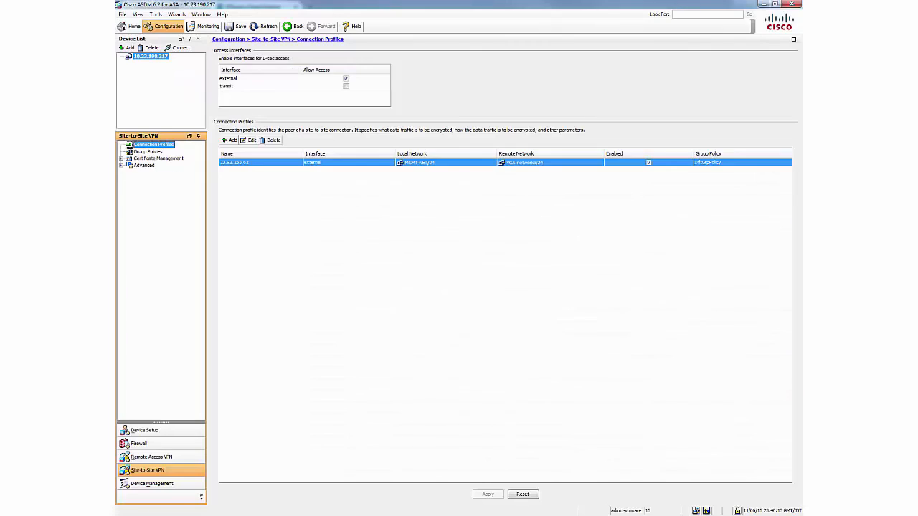
{"action": "key", "text": "alt+Tab"}
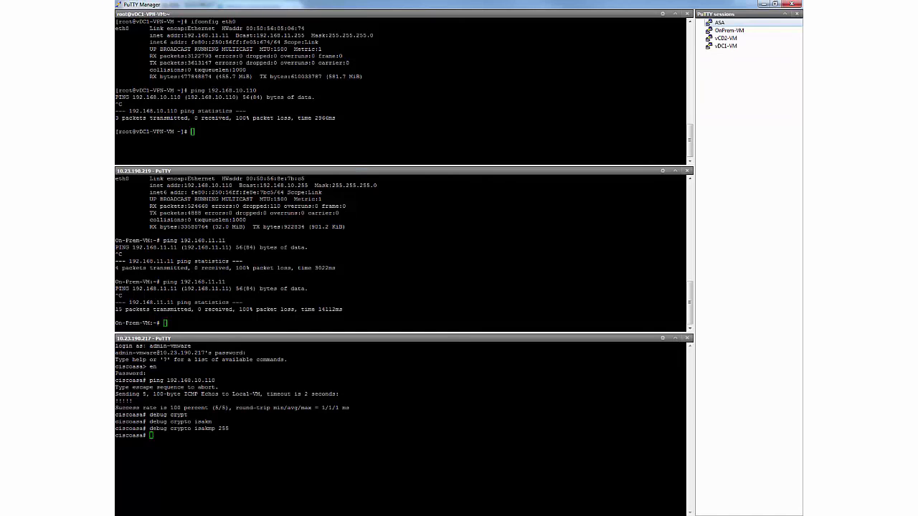
{"action": "type", "text": "pin"}
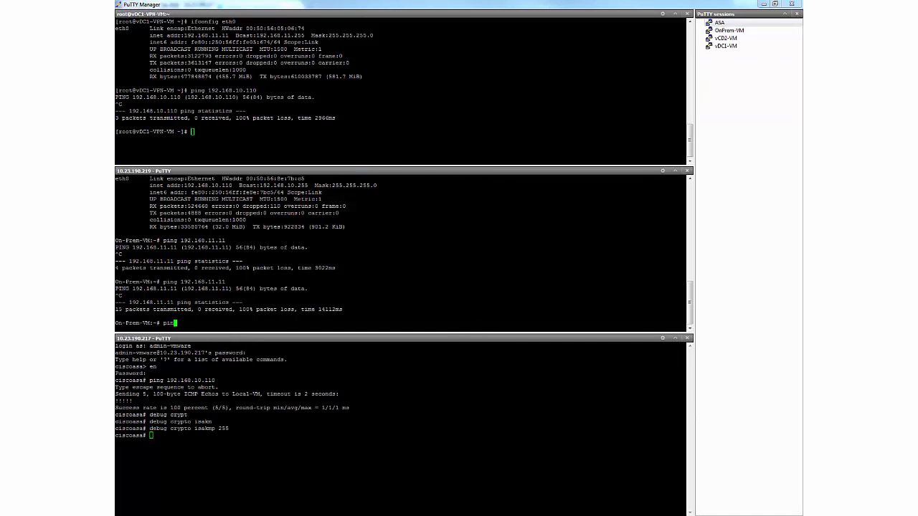
{"action": "type", "text": "g 8.8.8.8"}
{"action": "key", "text": "Return"}
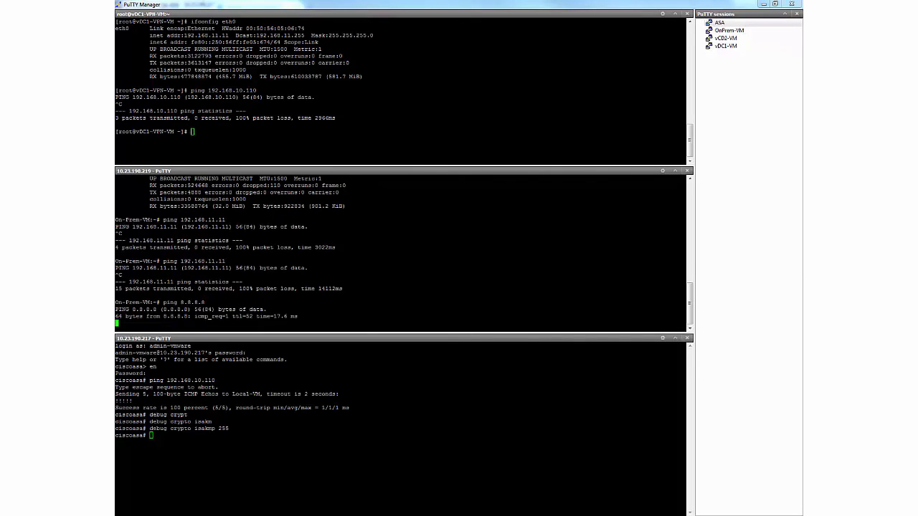
{"action": "key", "text": "ctrl+c"}
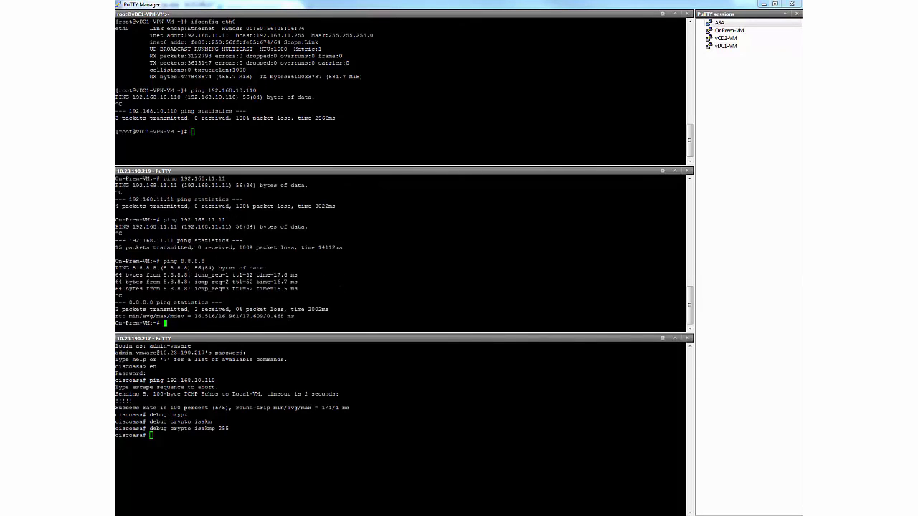
Display the on-premises VM's network configuration with ifconfig eth0 and check its IP address
{"action": "type", "text": "ifconfig eth0"}
{"action": "key", "text": "Return"}
{"action": "left_click_drag", "start_coordinate": [184, 268], "coordinate": [236, 268]}
{"action": "left_click", "coordinate": [235, 269]}
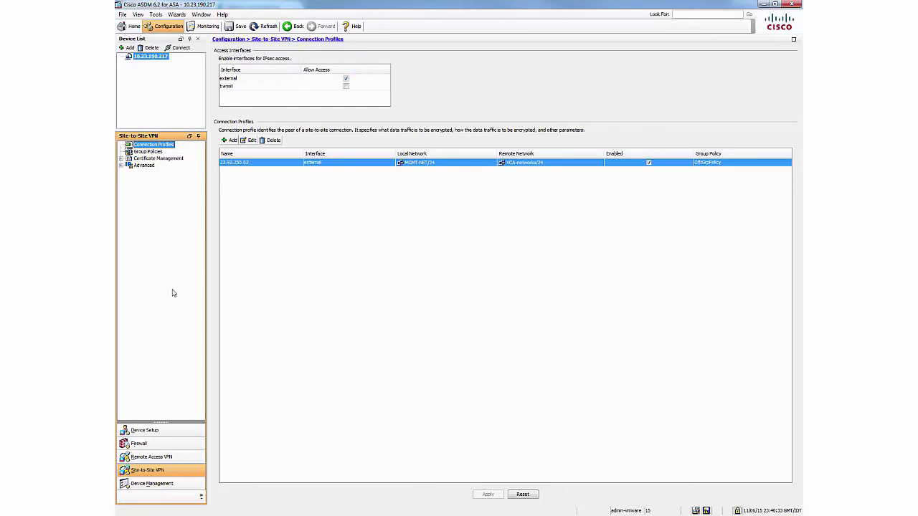
Switch to ASDM and examine the firewall's NAT rules, checking the dynamic rule for MGMT-NET/24 and its translated address
{"action": "left_click", "coordinate": [149, 446]}
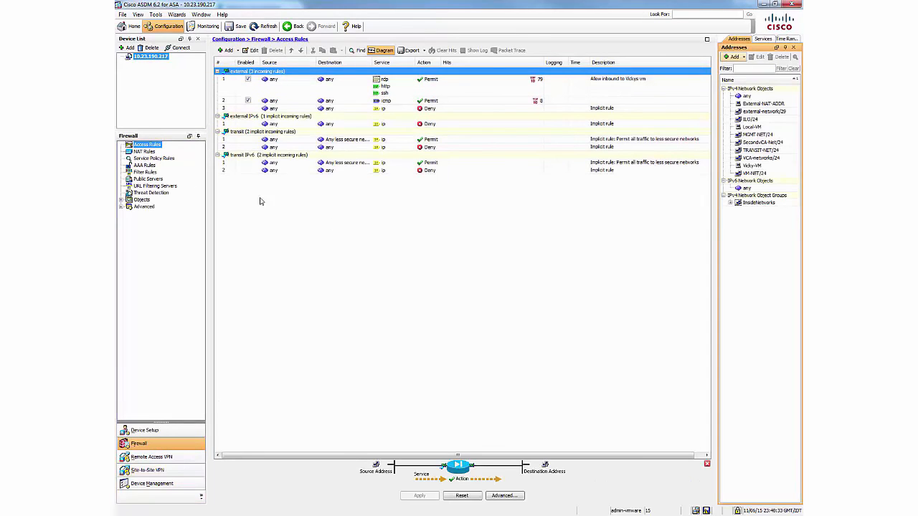
{"action": "left_click", "coordinate": [144, 151]}
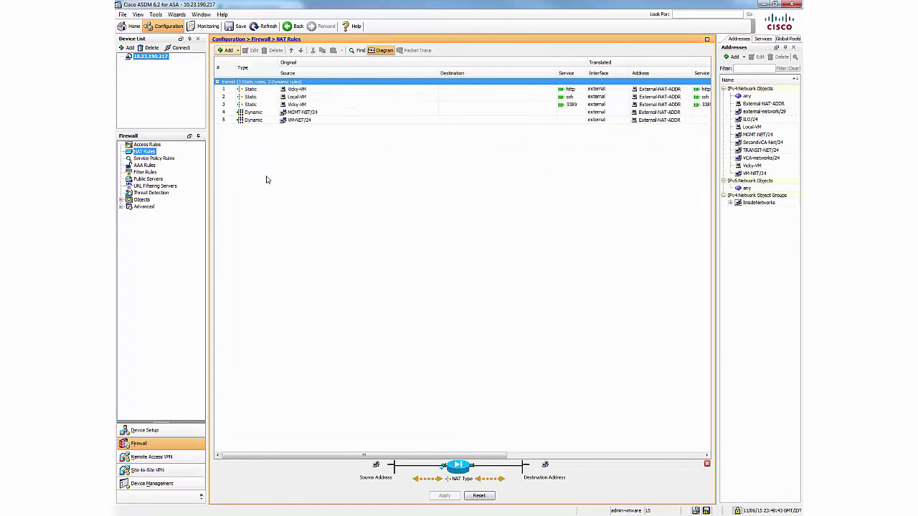
{"action": "left_click", "coordinate": [311, 113]}
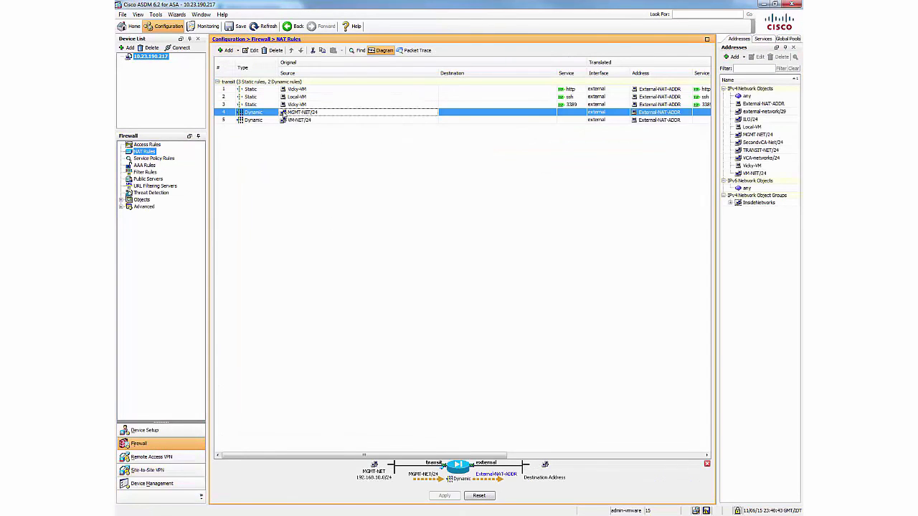
{"action": "left_click", "coordinate": [646, 113]}
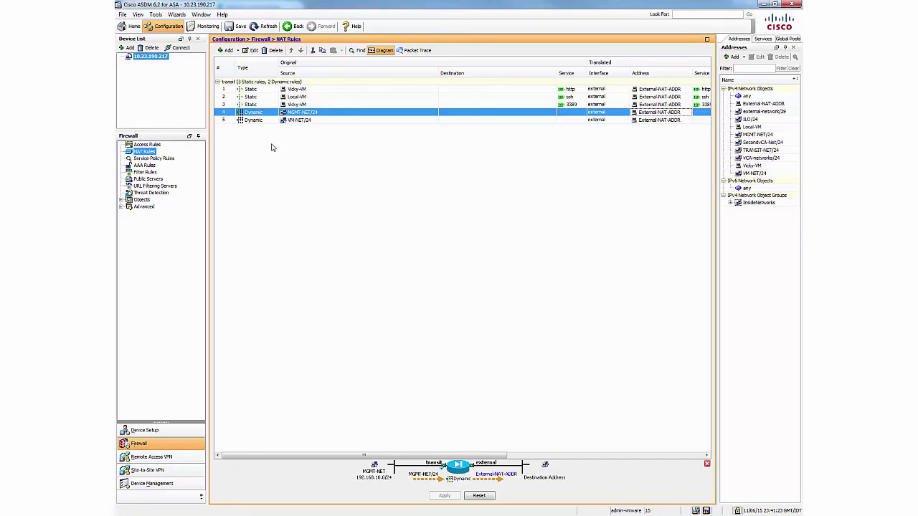
Start a NAT exempt rule on the transit interface with MGMT-NET/24 as its source
{"action": "left_click", "coordinate": [237, 51]}
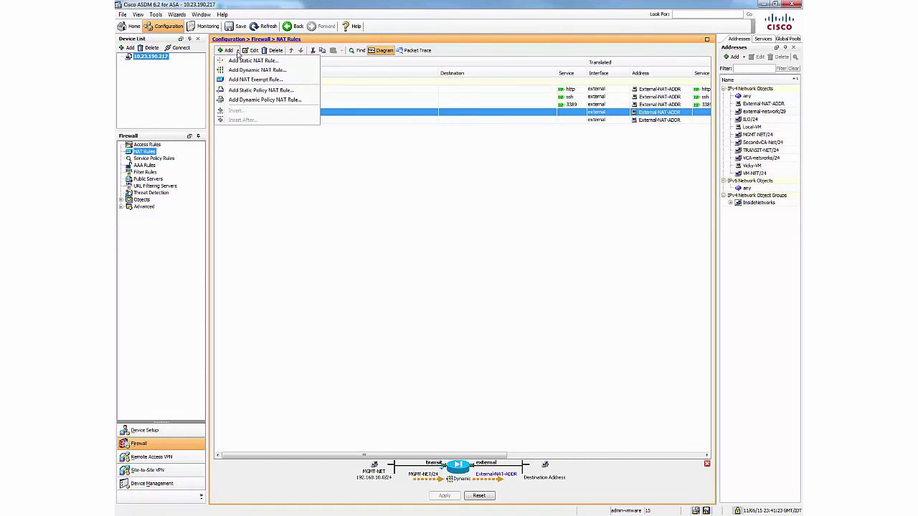
{"action": "left_click", "coordinate": [290, 80]}
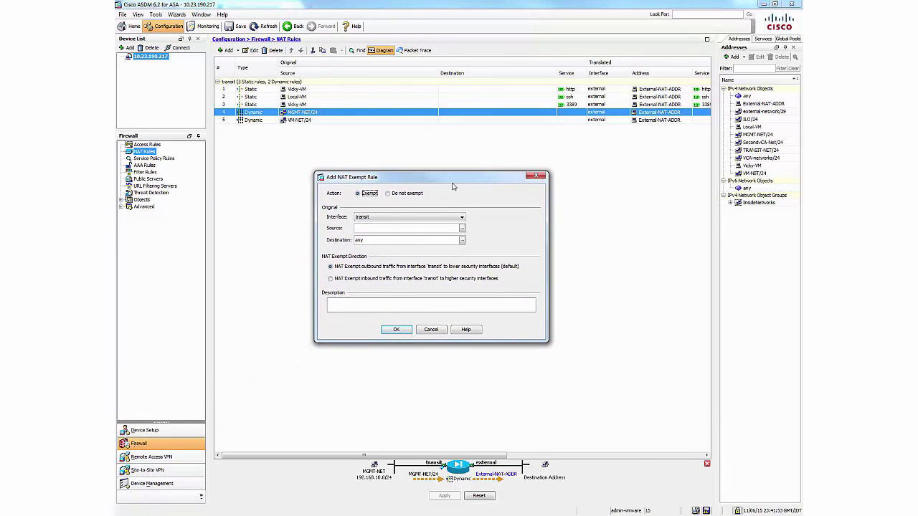
{"action": "left_click", "coordinate": [462, 228]}
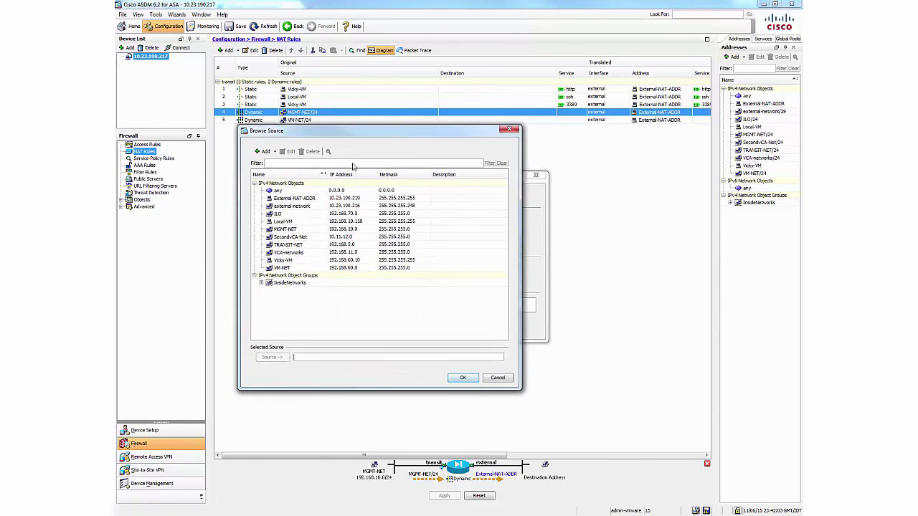
{"action": "double_click", "coordinate": [287, 229]}
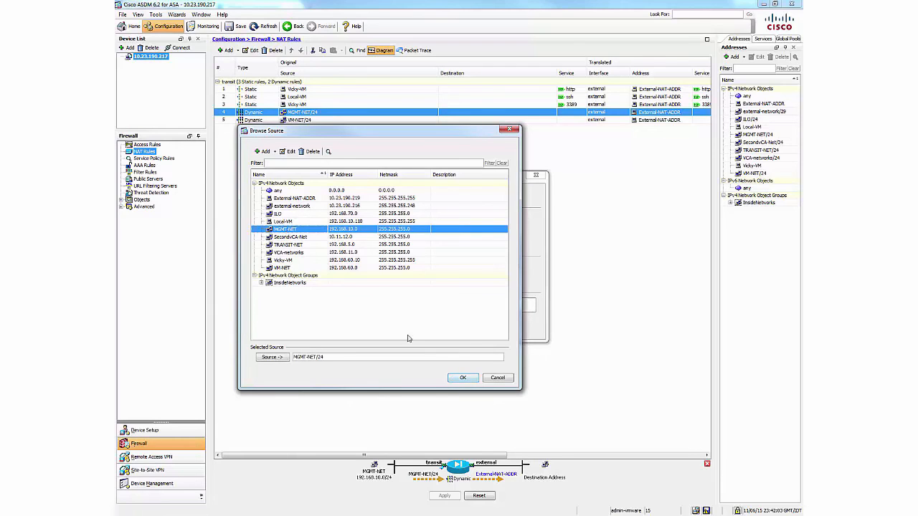
{"action": "left_click", "coordinate": [463, 377]}
Set the exempt rule's destination to VCA-networks/24, accept the rule and apply the NAT changes to the firewall
{"action": "left_click", "coordinate": [462, 241]}
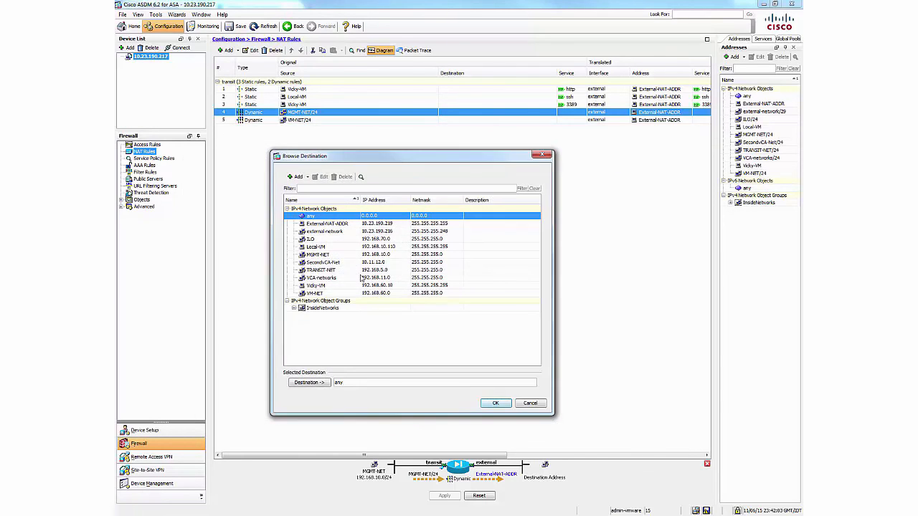
{"action": "double_click", "coordinate": [321, 277]}
{"action": "left_click", "coordinate": [495, 404]}
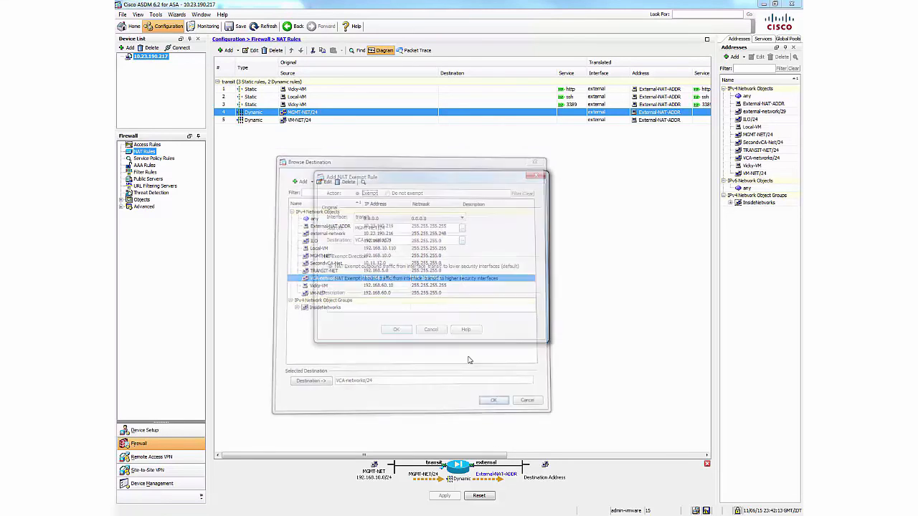
{"action": "left_click", "coordinate": [397, 332]}
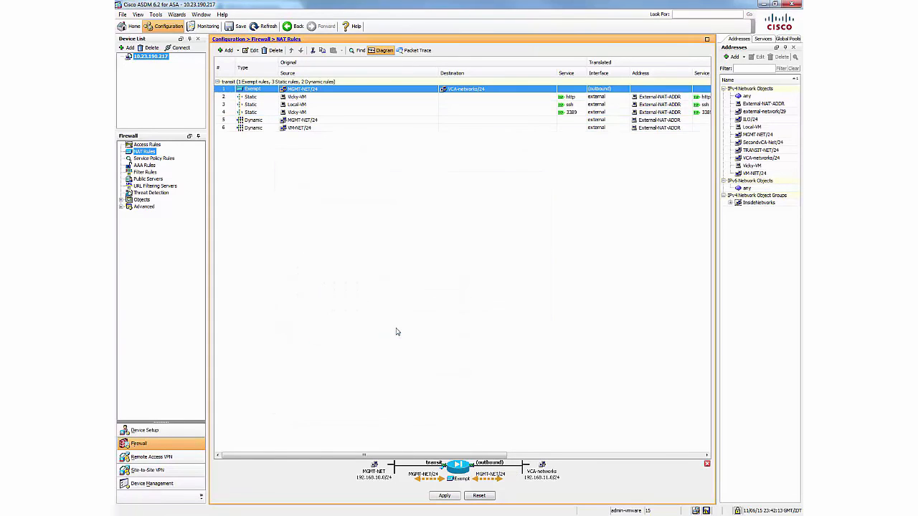
{"action": "left_click", "coordinate": [445, 495]}
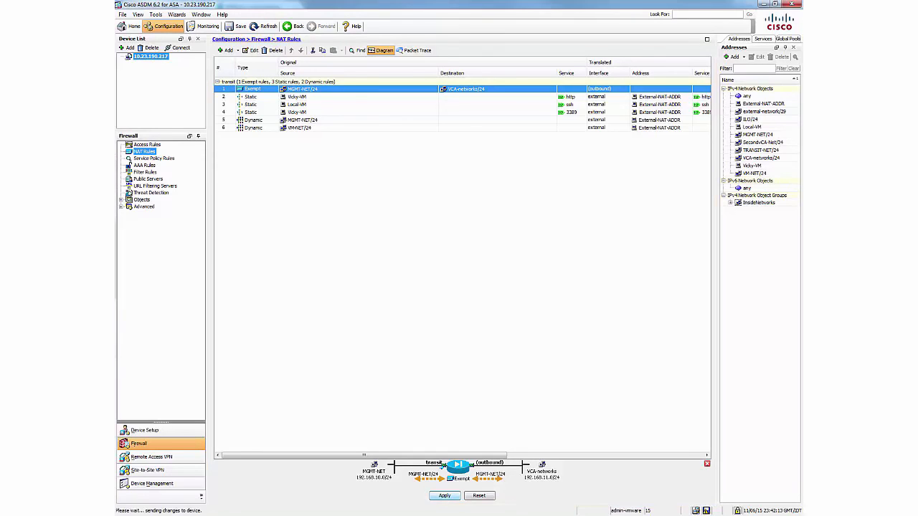
Switch to PuTTY Manager and test the tunnel from the on-premises VM with a brief ping to 192.168.11.11
{"action": "key", "text": "alt+Tab"}
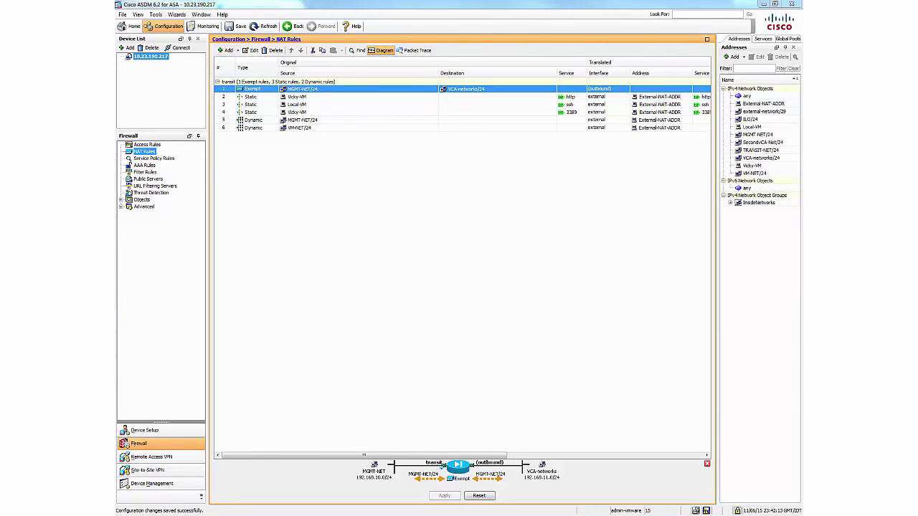
{"action": "left_click", "coordinate": [165, 324]}
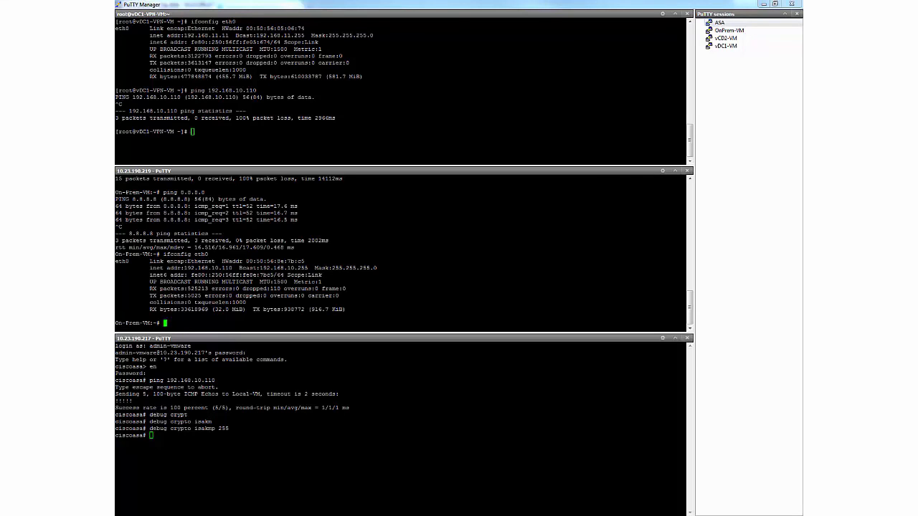
{"action": "key", "text": "Up"}
{"action": "key", "text": "Up"}
{"action": "key", "text": "Up"}
{"action": "key", "text": "Return"}
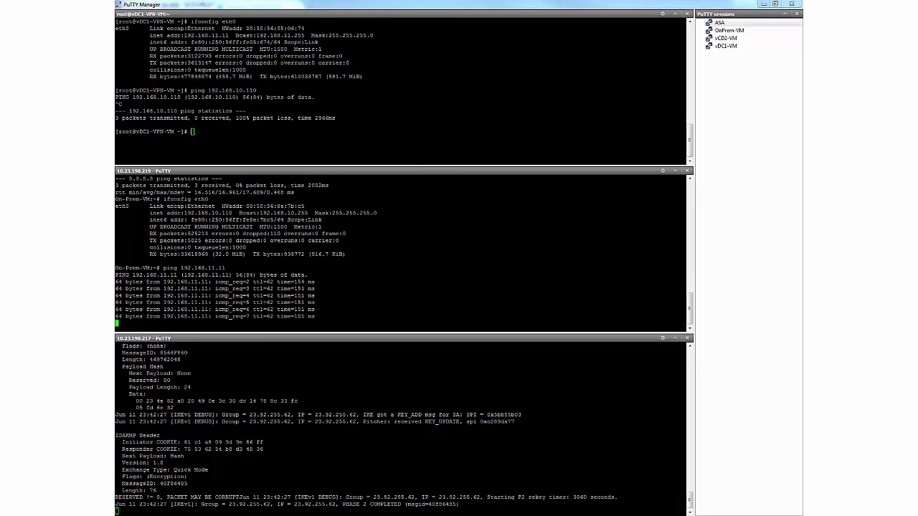
{"action": "key", "text": "ctrl+c"}
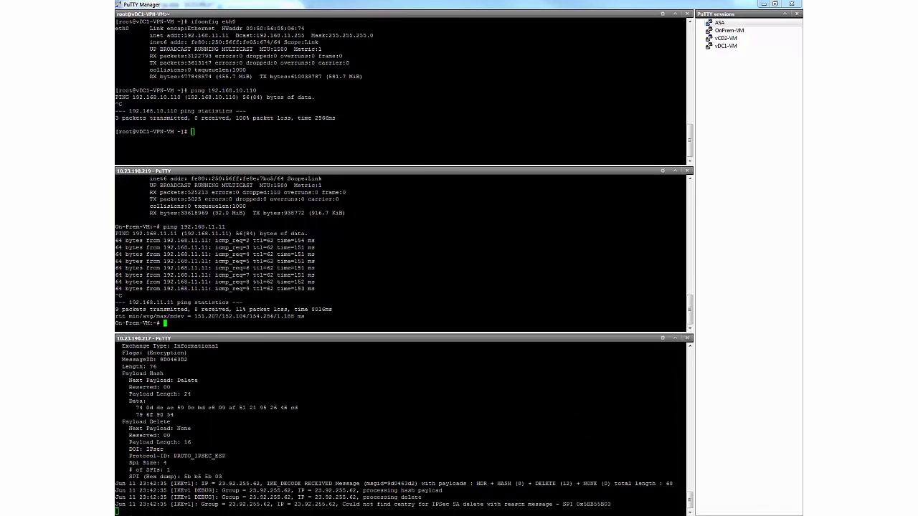
Turn off all debugging in the Cisco ASA session with the command "u all"
{"action": "left_click", "coordinate": [402, 430]}
{"action": "key", "text": "Return"}
{"action": "key", "text": "Return"}
{"action": "type", "text": "u all"}
{"action": "key", "text": "Return"}
{"action": "key", "text": "Return"}
{"action": "key", "text": "Return"}
{"action": "key", "text": "Return"}
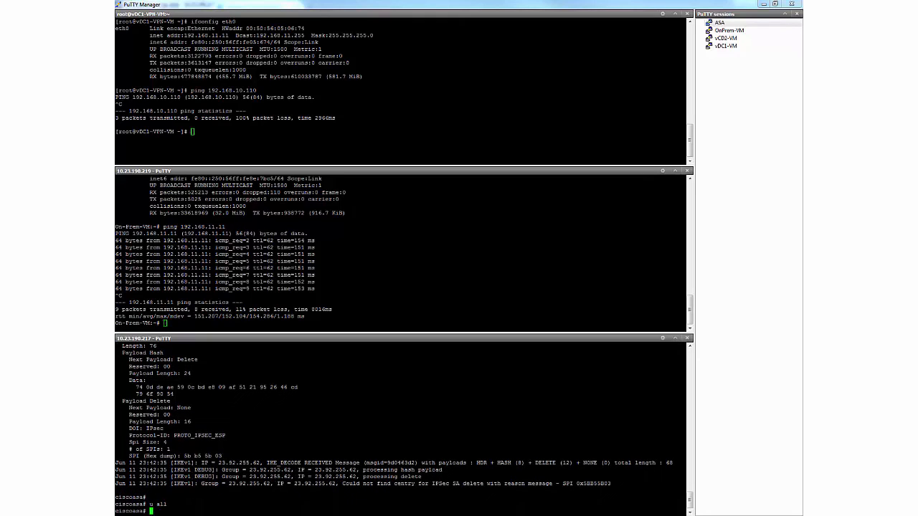
Test the tunnel in the opposite direction with a brief ping from the vDC1 VM to 192.168.10.110
{"action": "left_click", "coordinate": [269, 136]}
{"action": "type", "text": "ping 192"}
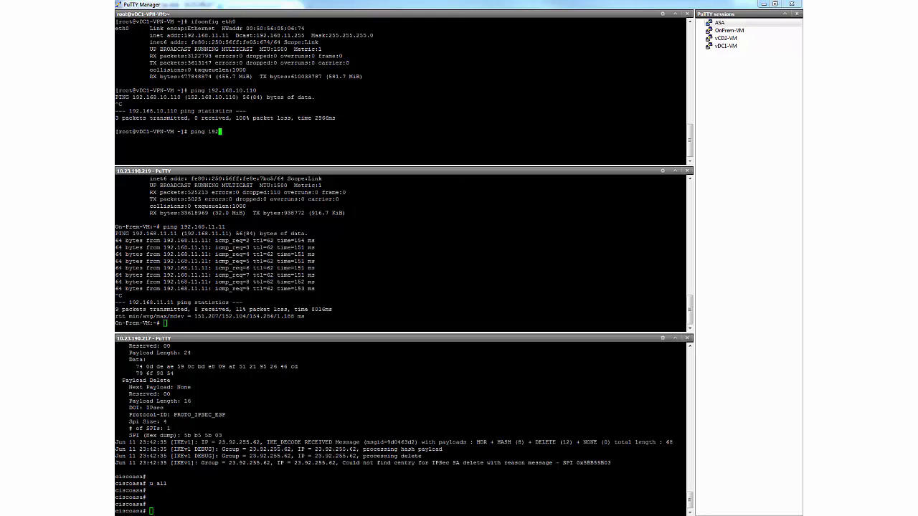
{"action": "type", "text": ".168.10.110"}
{"action": "key", "text": "Return"}
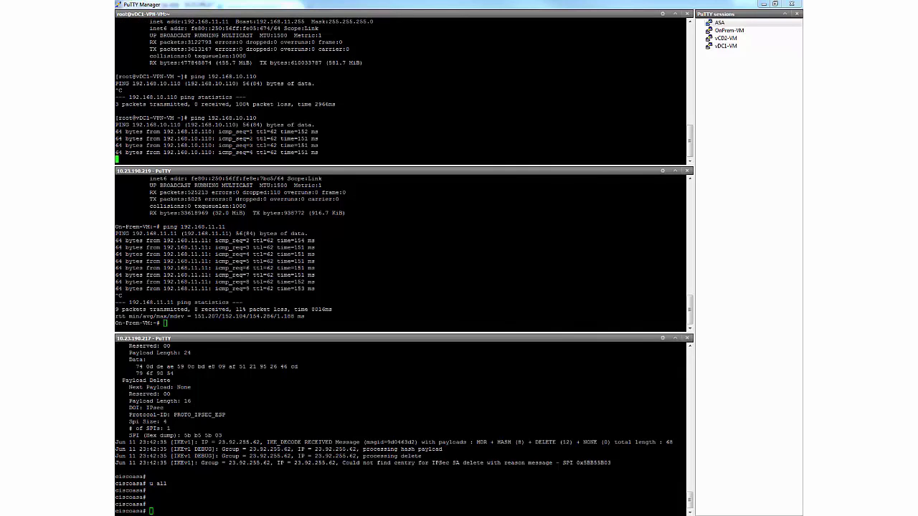
{"action": "key", "text": "ctrl+c"}
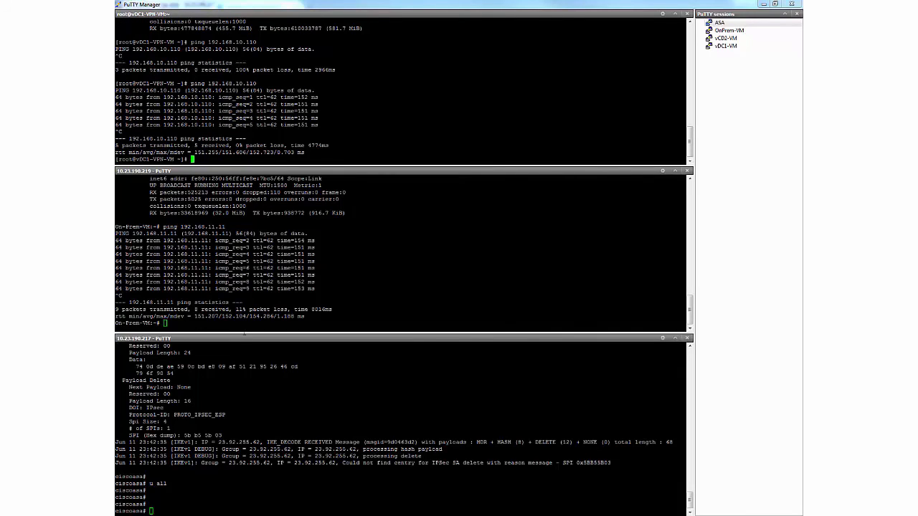